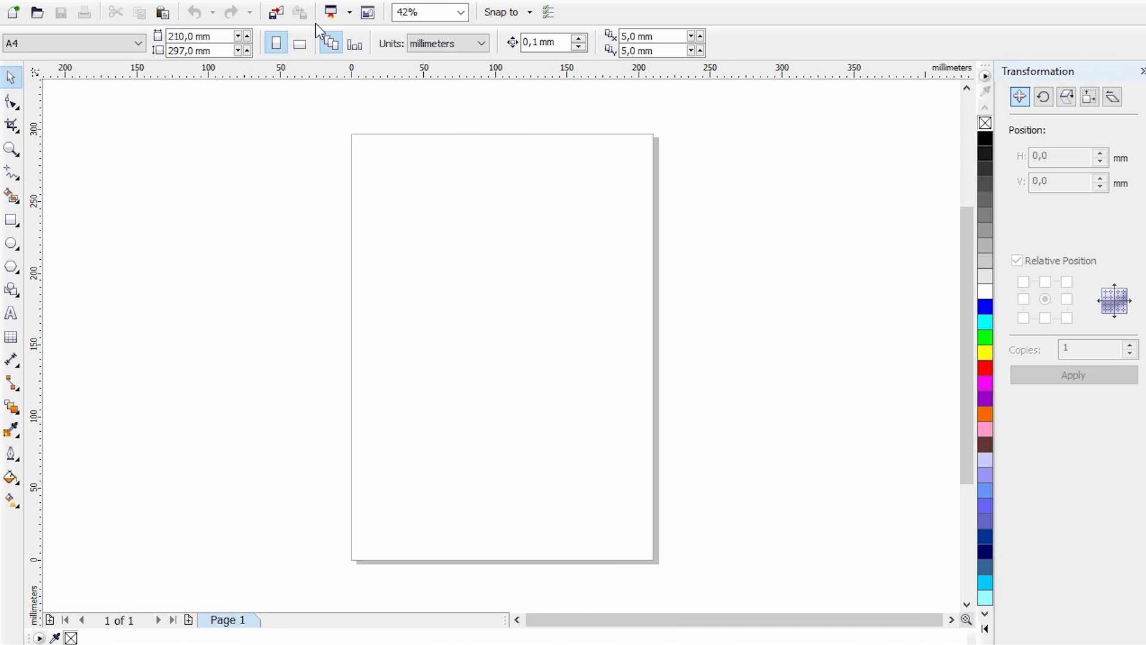
# Switch the blank A4 page to landscape orientation (297 × 210 mm).
pyautogui.click(304, 42)
# Add a letter D and enlarge it to about 350 pt, placed higher on the page.
pyautogui.click(11, 313)
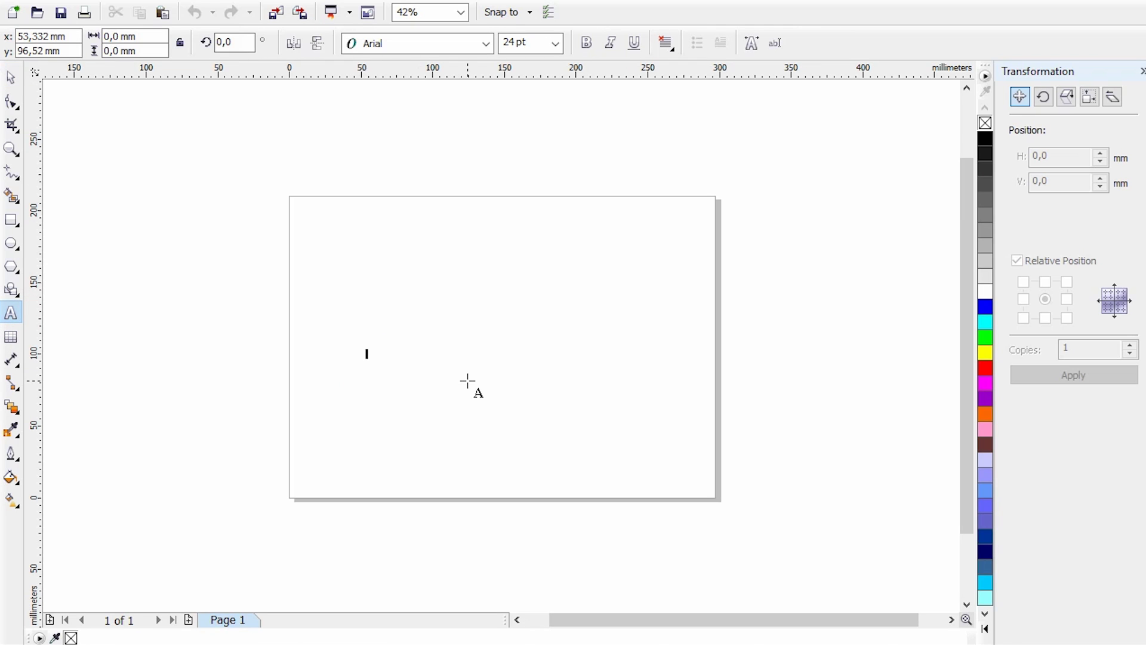
pyautogui.press('Escape')
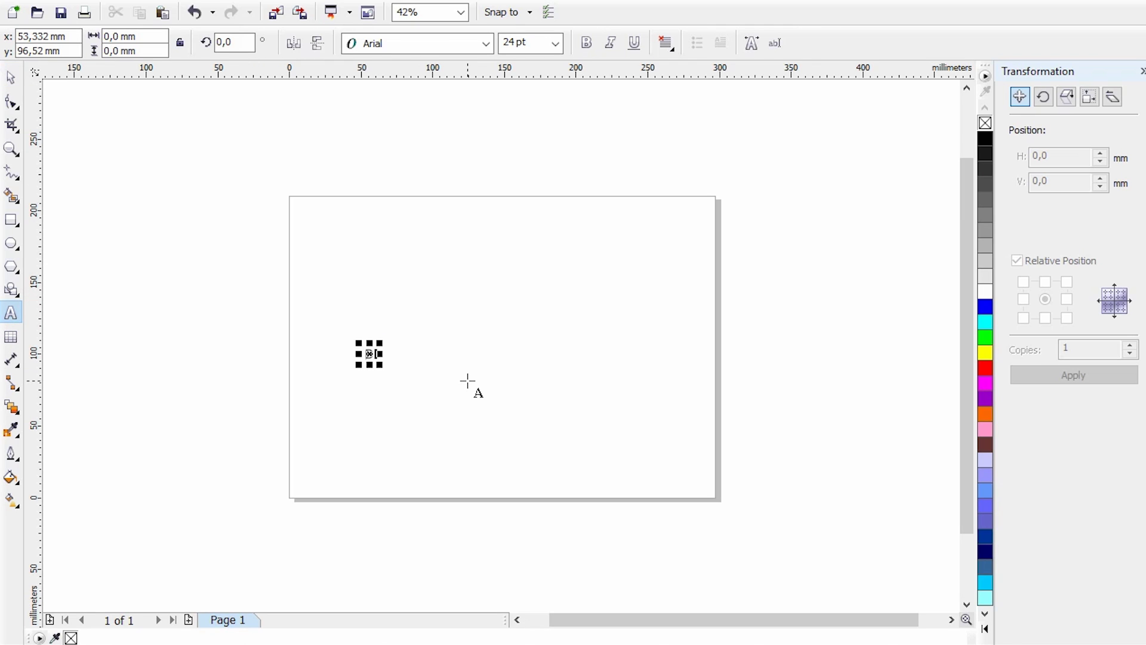
pyautogui.press('Escape')
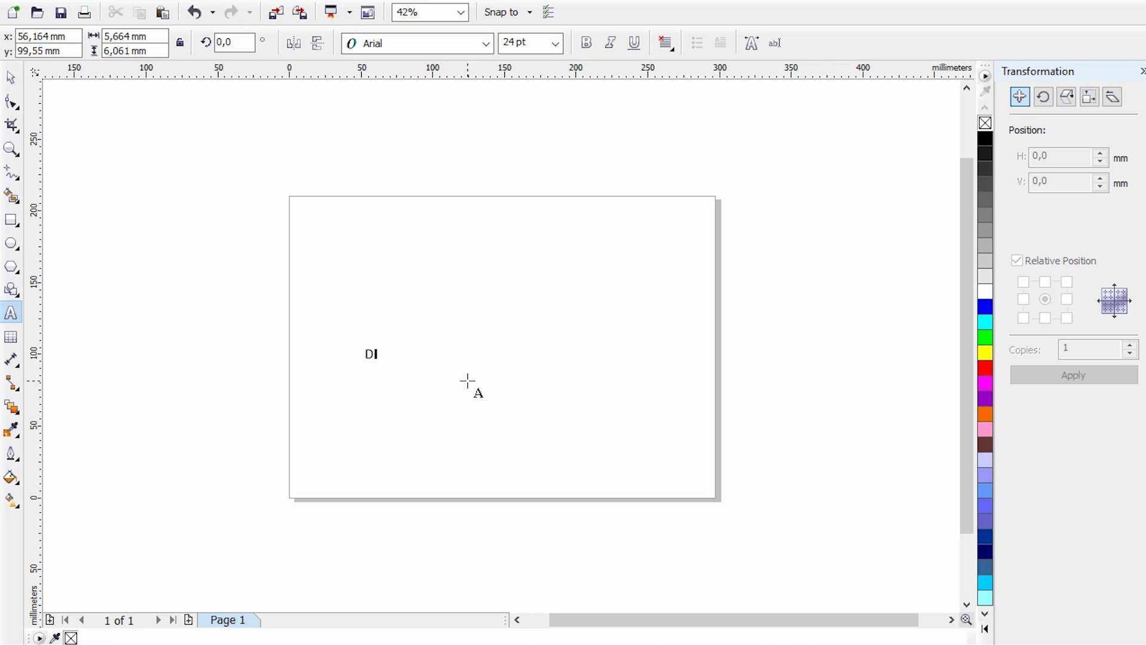
pyautogui.press('Escape')
pyautogui.click(384, 366)
pyautogui.moveTo(384, 366); pyautogui.dragTo(658, 482)
pyautogui.moveTo(473, 390); pyautogui.dragTo(456, 286)
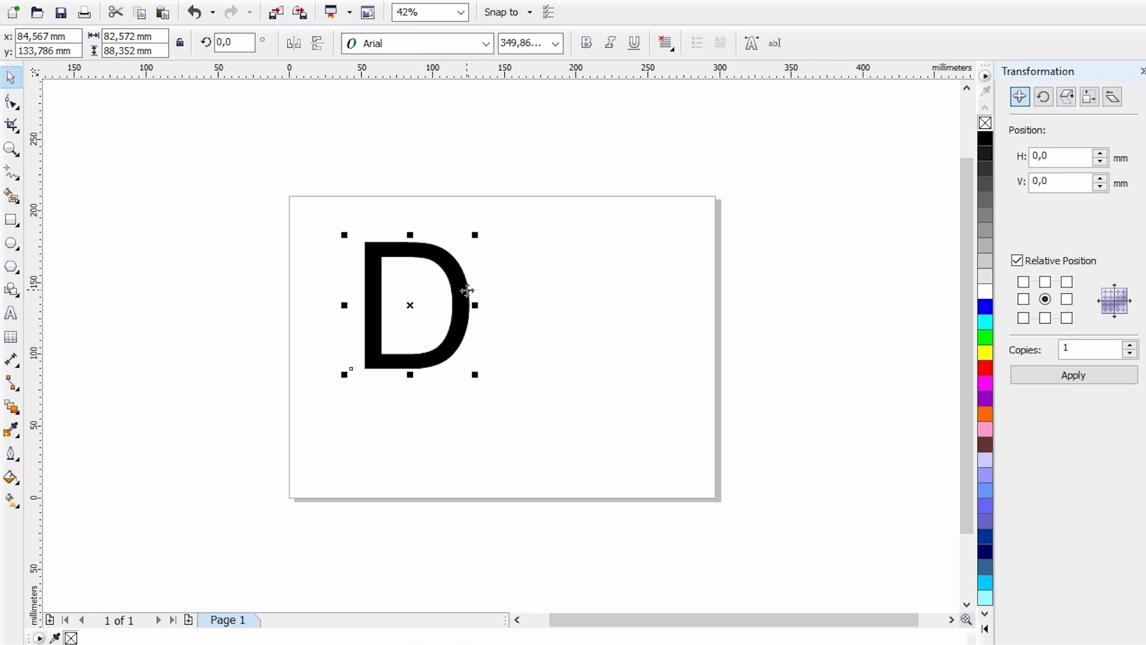
# Copy and paste the D, placing the two copies side by side.
pyautogui.rightClick(467, 290)
pyautogui.click(538, 410)
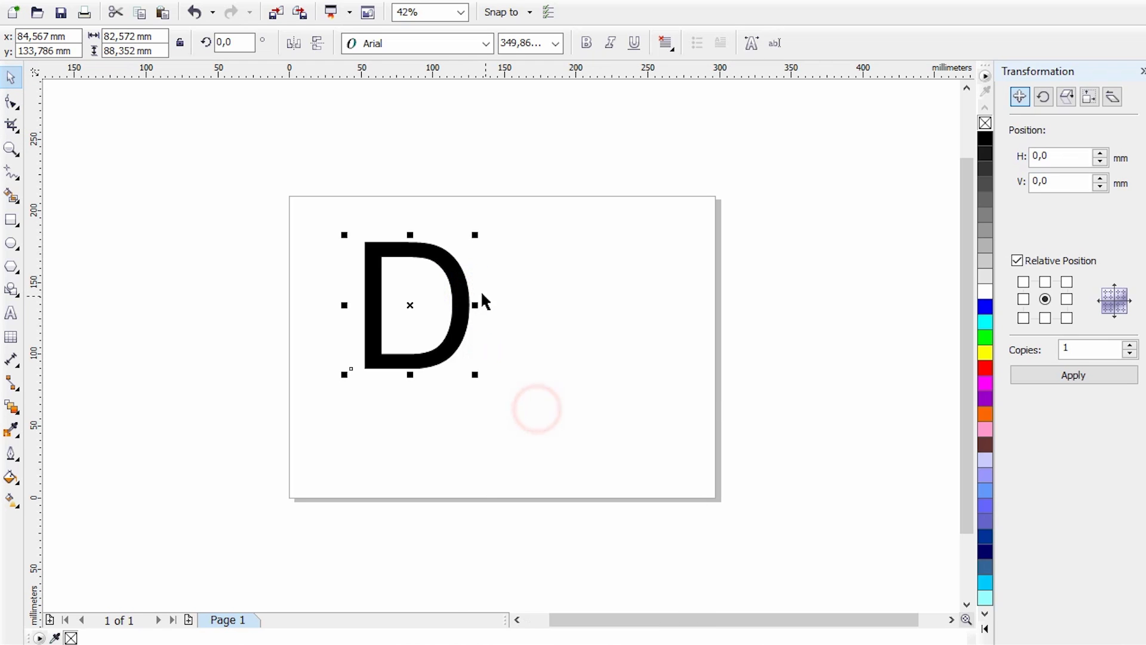
pyautogui.moveTo(448, 267); pyautogui.dragTo(558, 266)
pyautogui.scroll(-2, 557, 266)
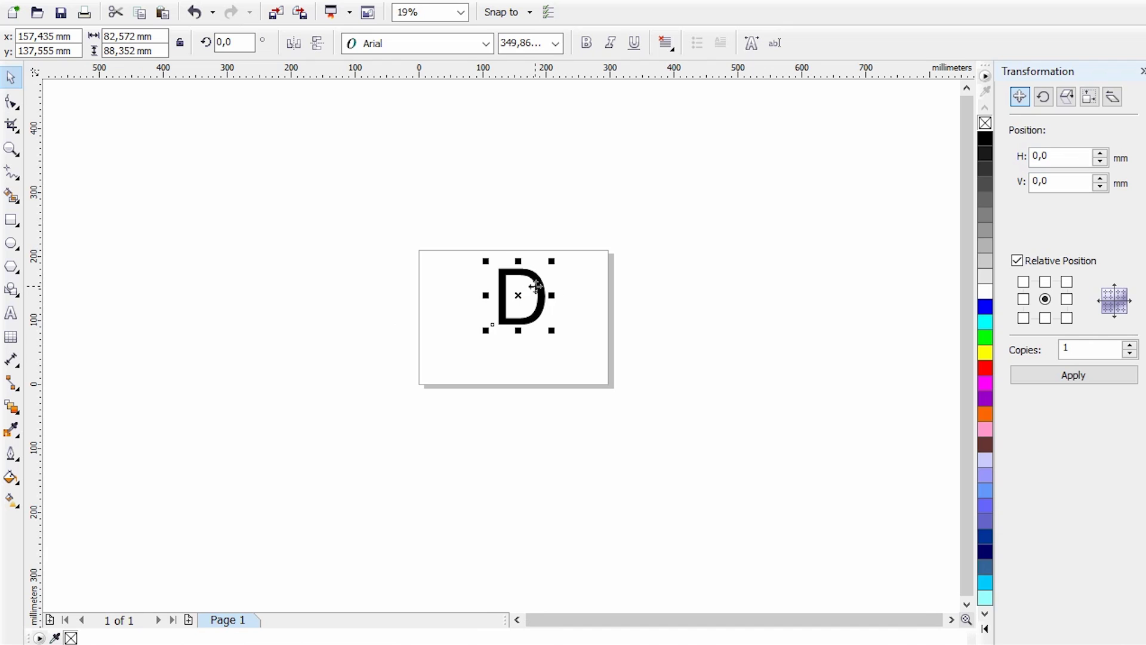
pyautogui.hotkey('ctrl', 'v')
pyautogui.scroll(3, 538, 285)
pyautogui.moveTo(463, 320); pyautogui.dragTo(621, 333)
pyautogui.scroll(-2, 622, 333)
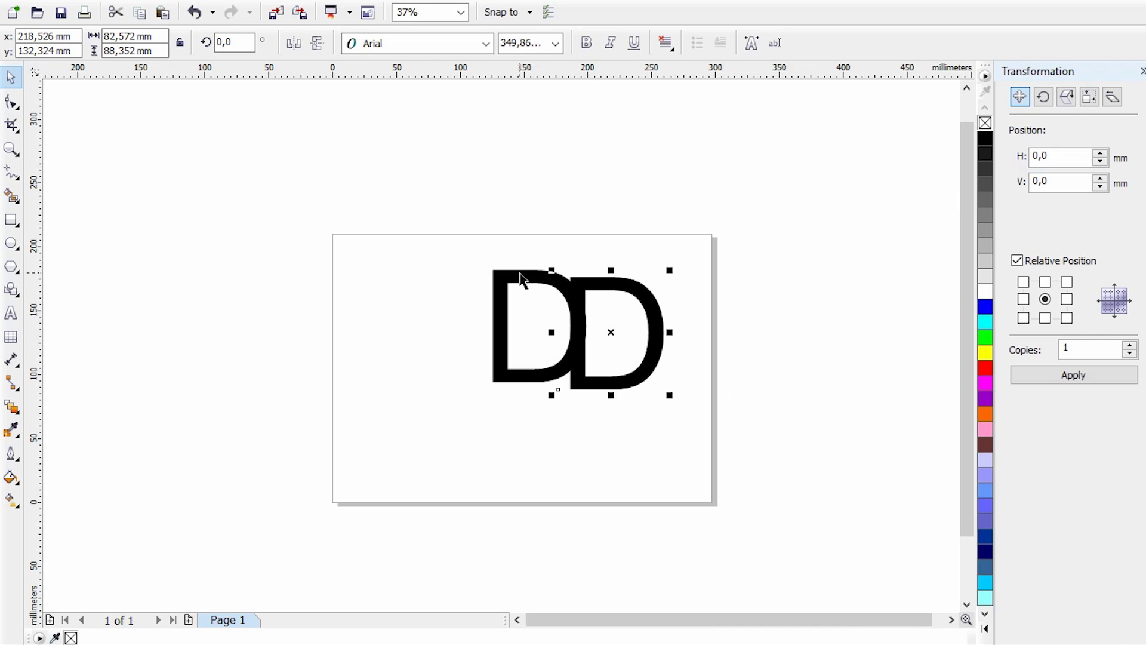
pyautogui.moveTo(520, 278); pyautogui.dragTo(398, 289)
# Delete the right-hand duplicate D, leaving a single letter.
pyautogui.press('F8')
pyautogui.click(570, 287)
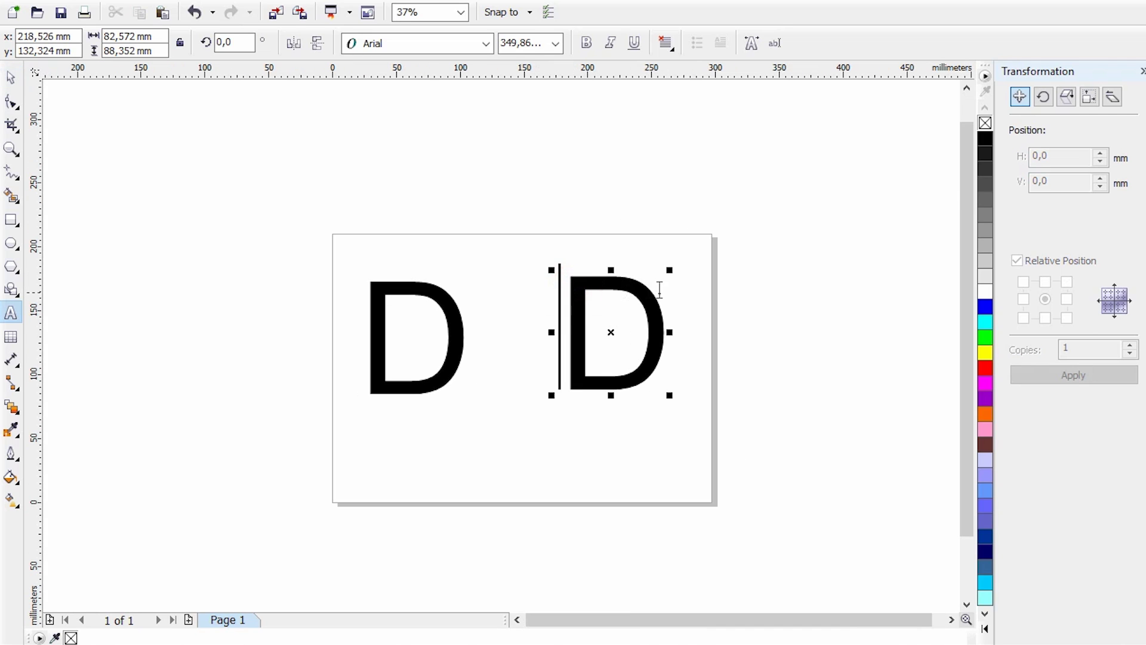
pyautogui.moveTo(671, 310); pyautogui.dragTo(605, 298)
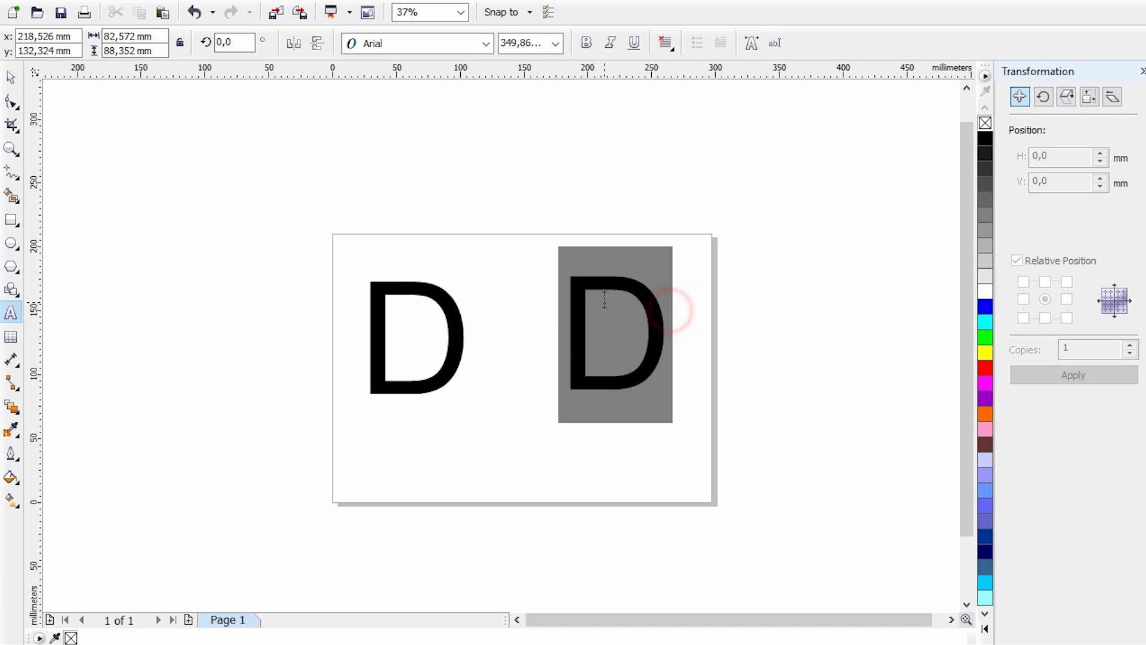
pyautogui.press('Delete')
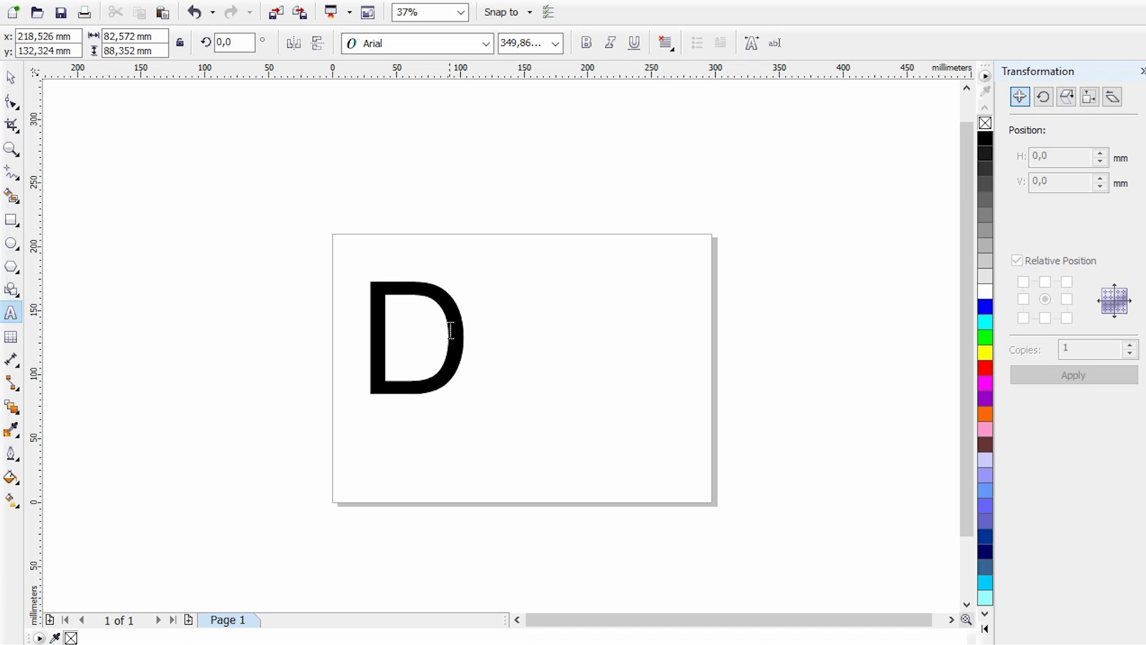
pyautogui.moveTo(472, 337); pyautogui.dragTo(411, 328)
pyautogui.hotkey('ctrl', 'z')
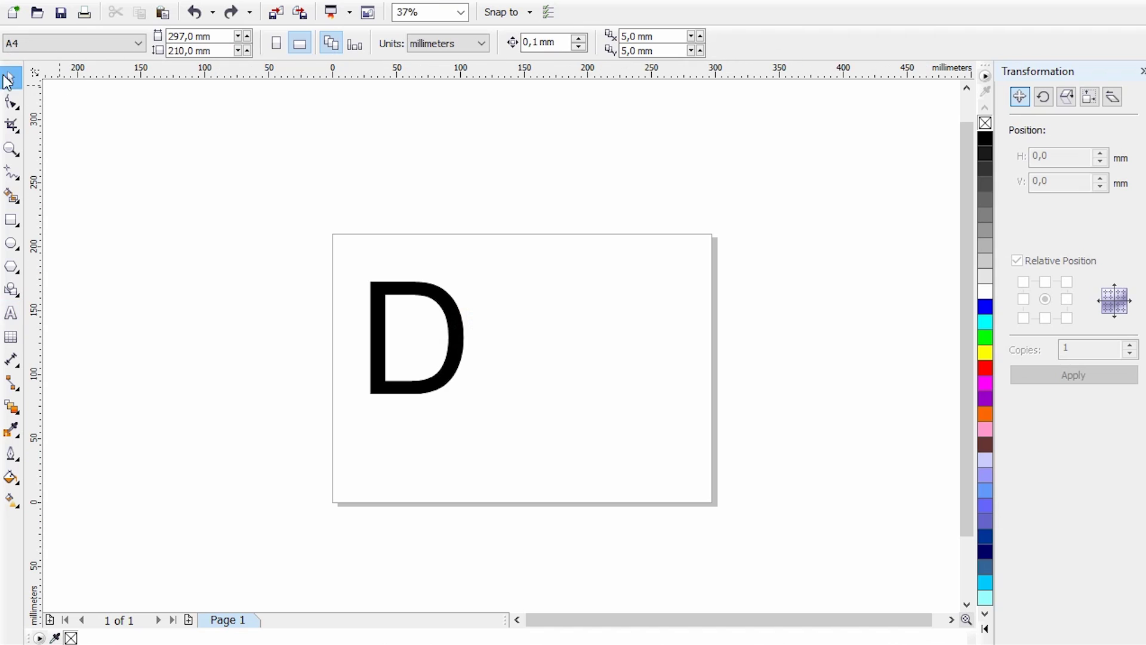
# Change the D's font to BankGothic.
pyautogui.click(442, 306)
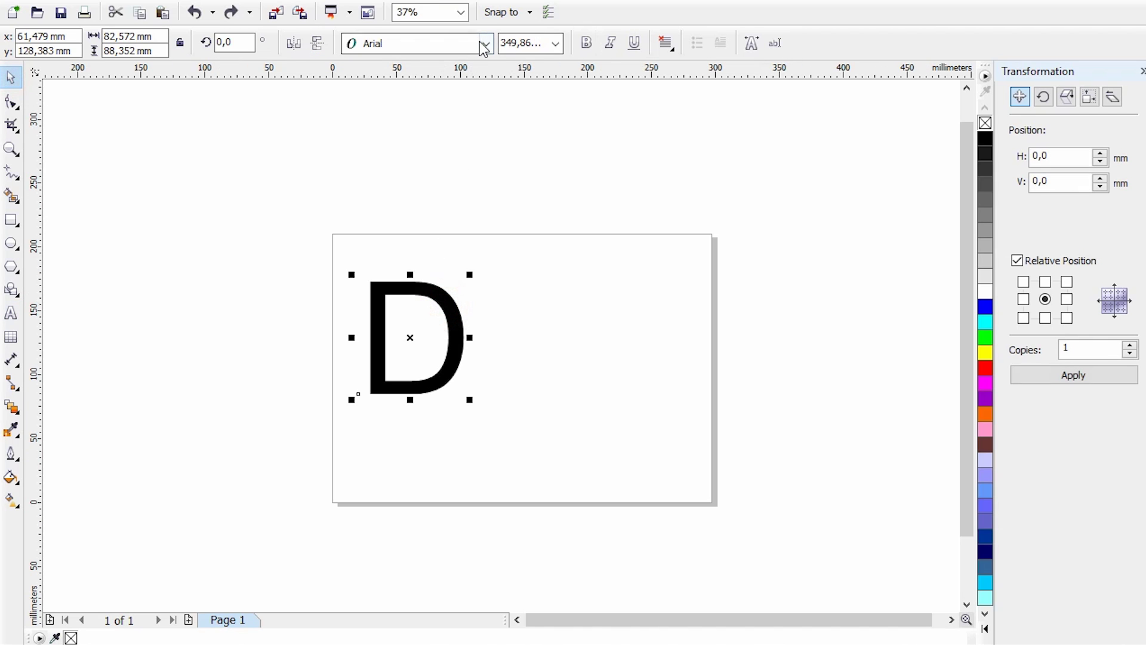
pyautogui.click(486, 43)
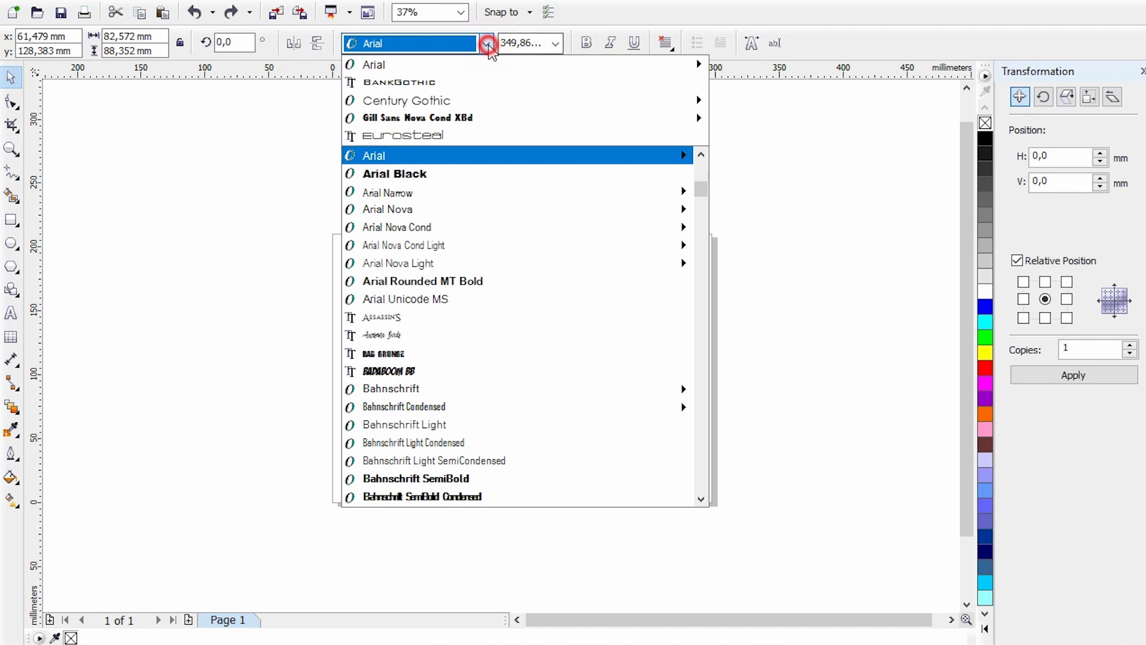
pyautogui.click(444, 78)
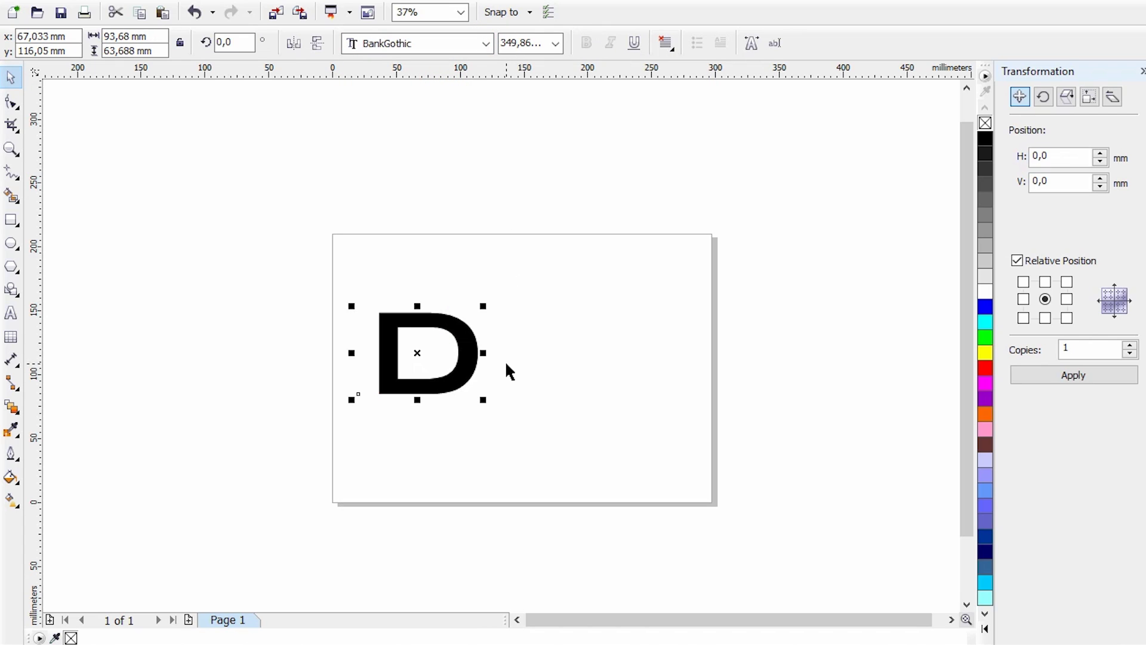
# Drag-copy the D and retype the copy as the letter K.
pyautogui.moveTo(466, 337); pyautogui.dragTo(583, 312)
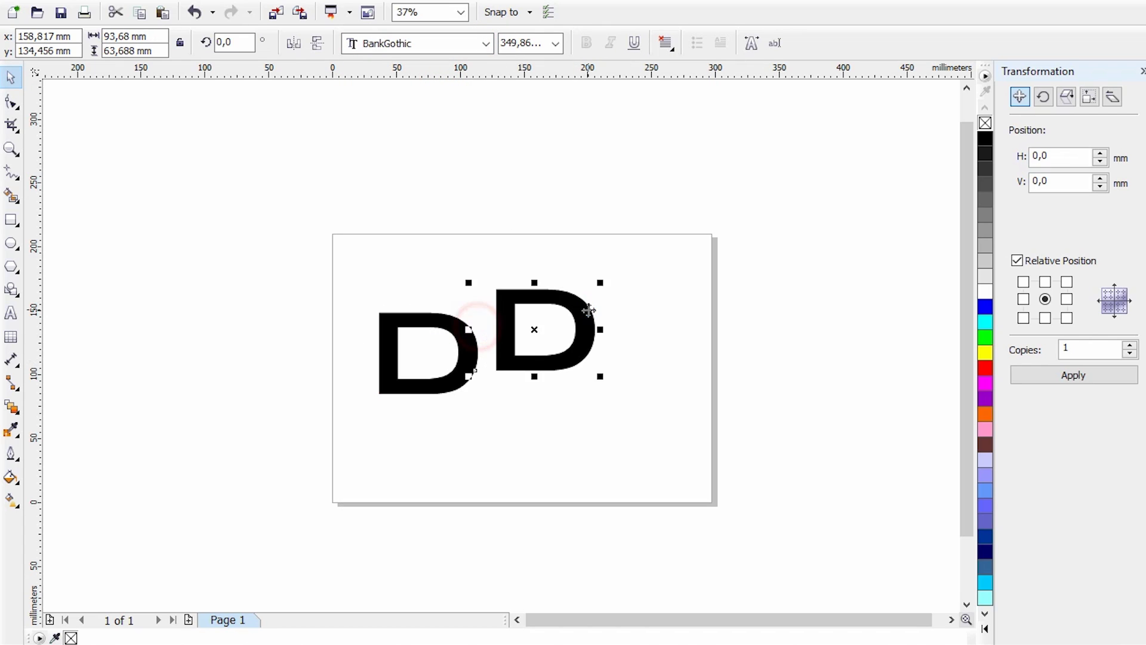
pyautogui.doubleClick(588, 309)
pyautogui.hotkey('ctrl', 'a')
pyautogui.write('F')
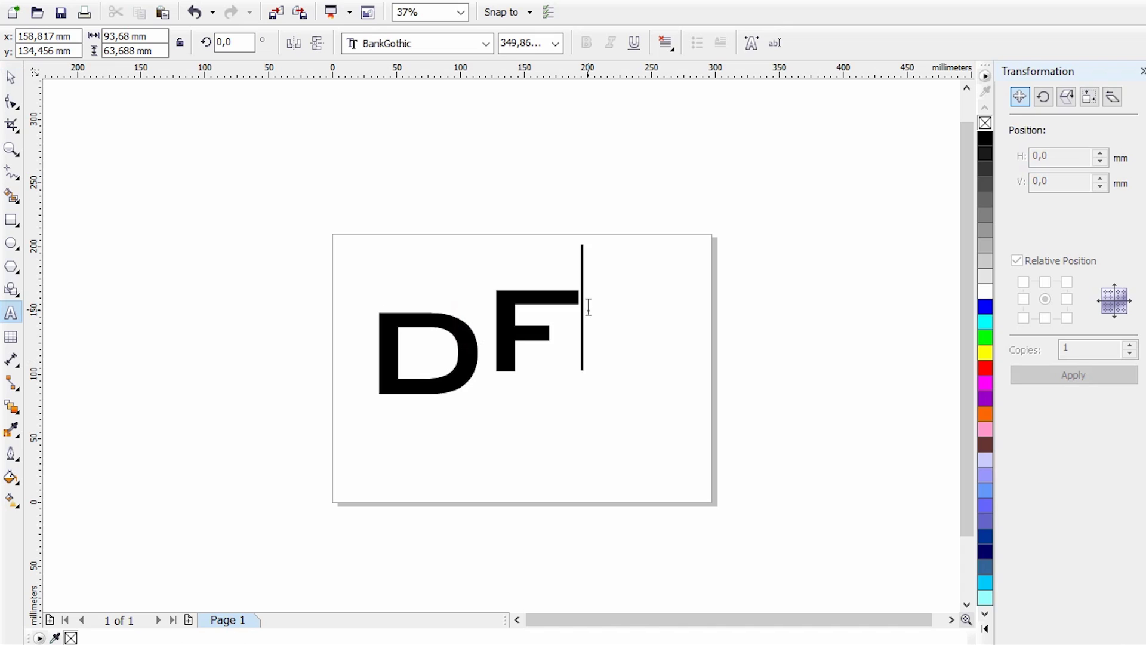
pyautogui.click(269, 198)
pyautogui.hotkey('ctrl', 'a')
pyautogui.write('K')
pyautogui.click(11, 76)
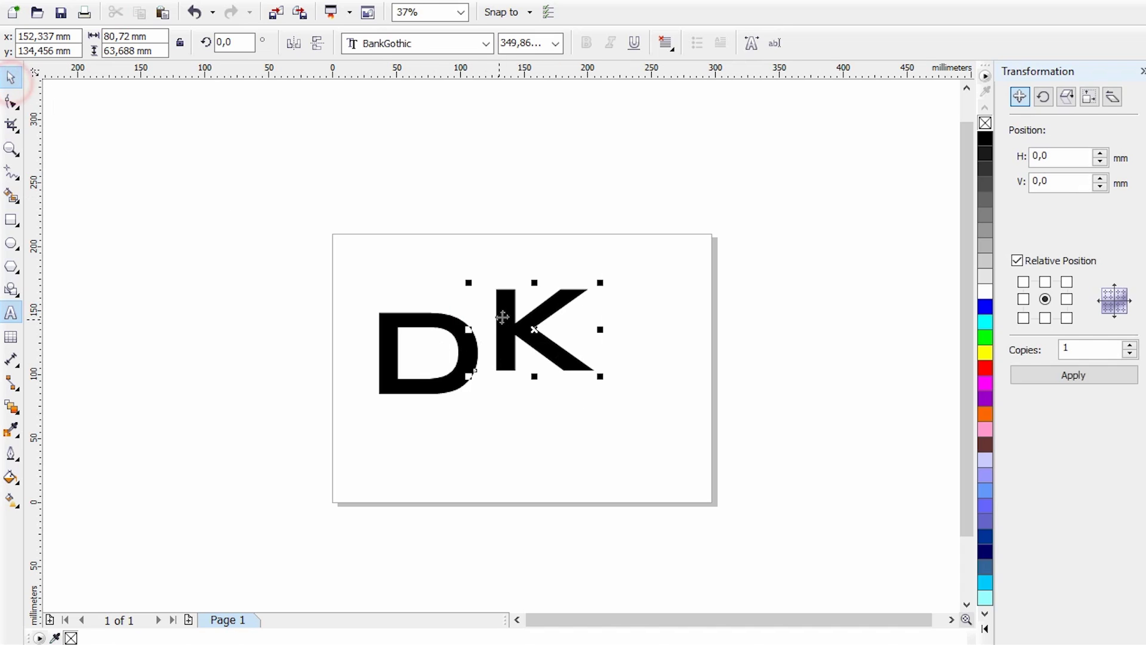
# Narrow the D and K and set the K tight beside the D to read DK.
pyautogui.click(545, 332)
pyautogui.moveTo(524, 325); pyautogui.dragTo(588, 351)
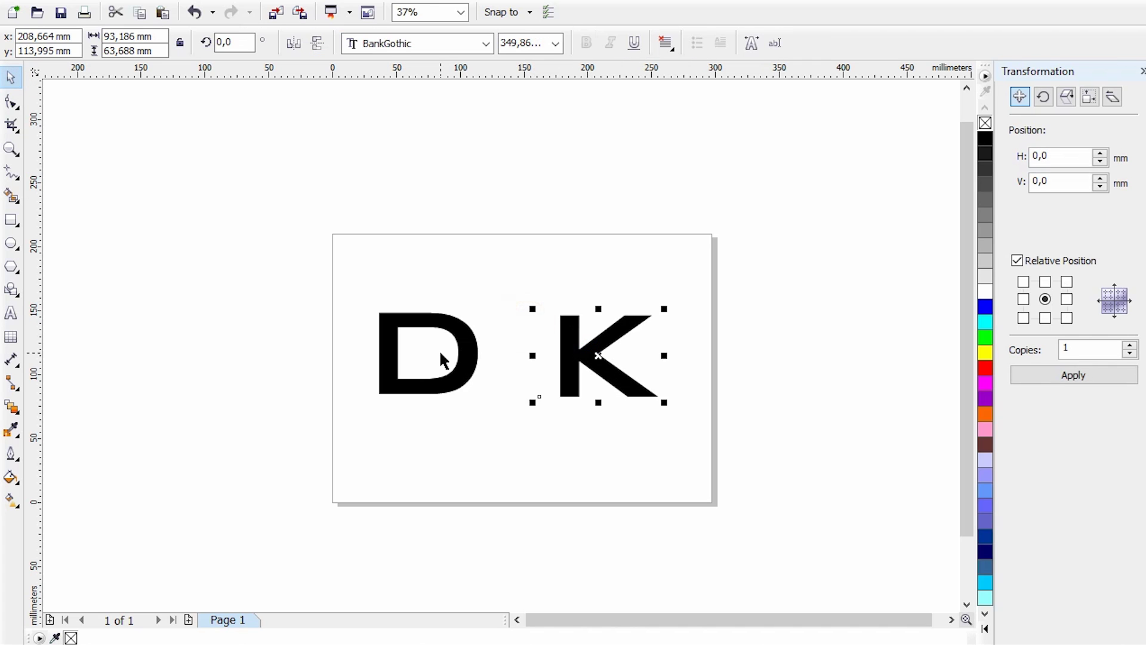
pyautogui.click(456, 341)
pyautogui.moveTo(484, 353); pyautogui.dragTo(448, 351)
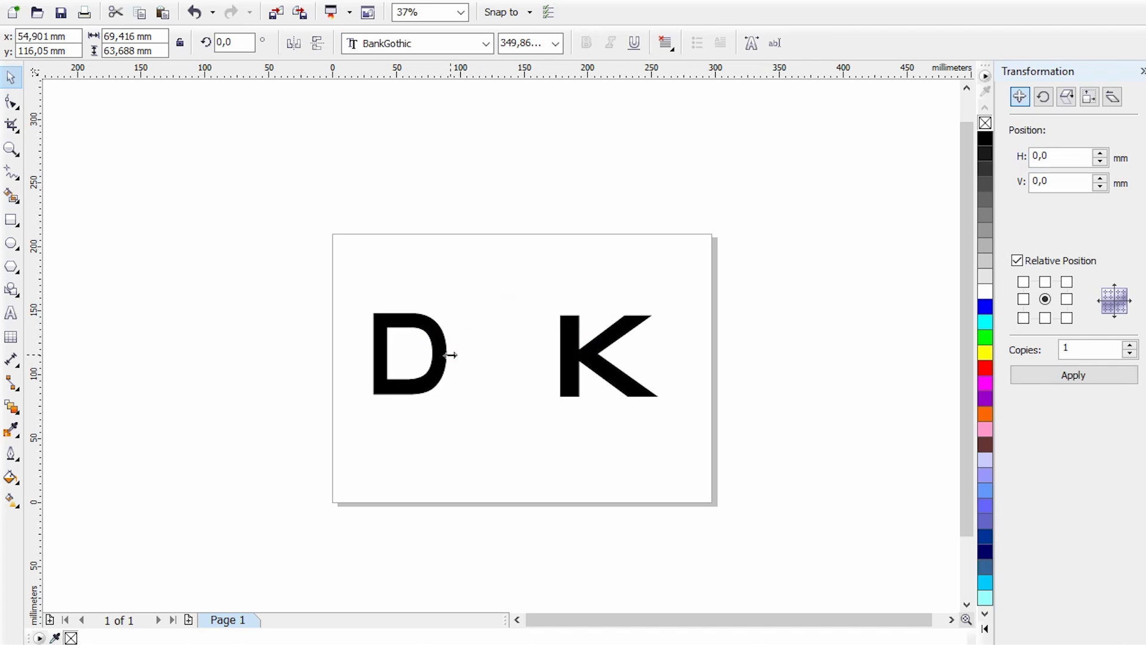
pyautogui.moveTo(566, 350); pyautogui.dragTo(455, 345)
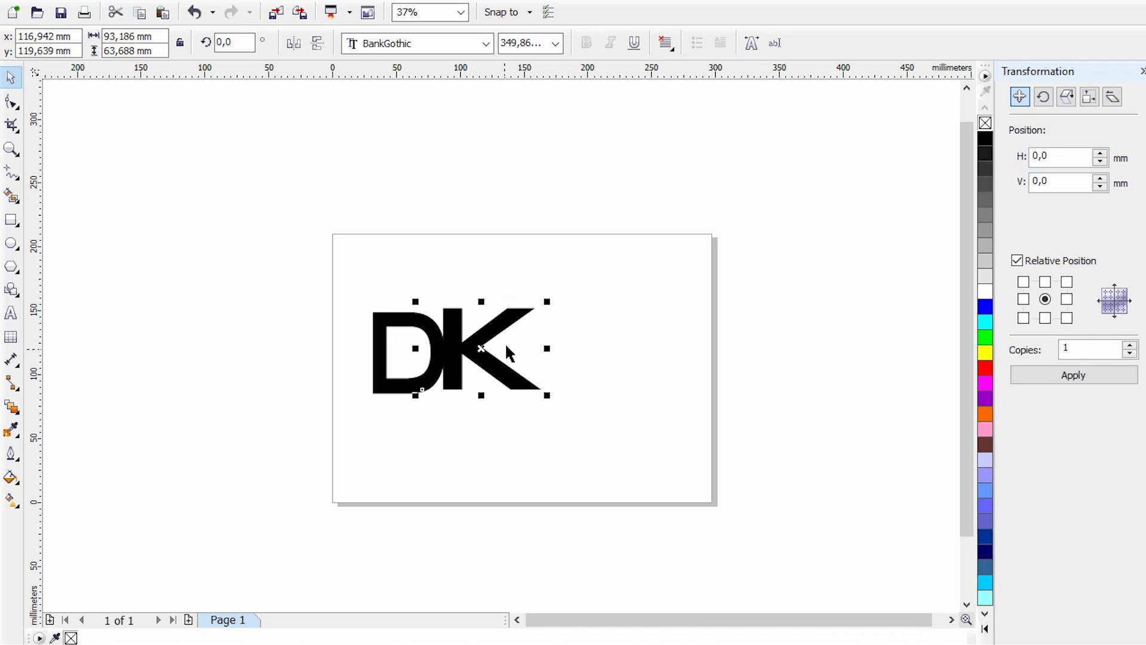
pyautogui.moveTo(548, 350); pyautogui.dragTo(481, 340)
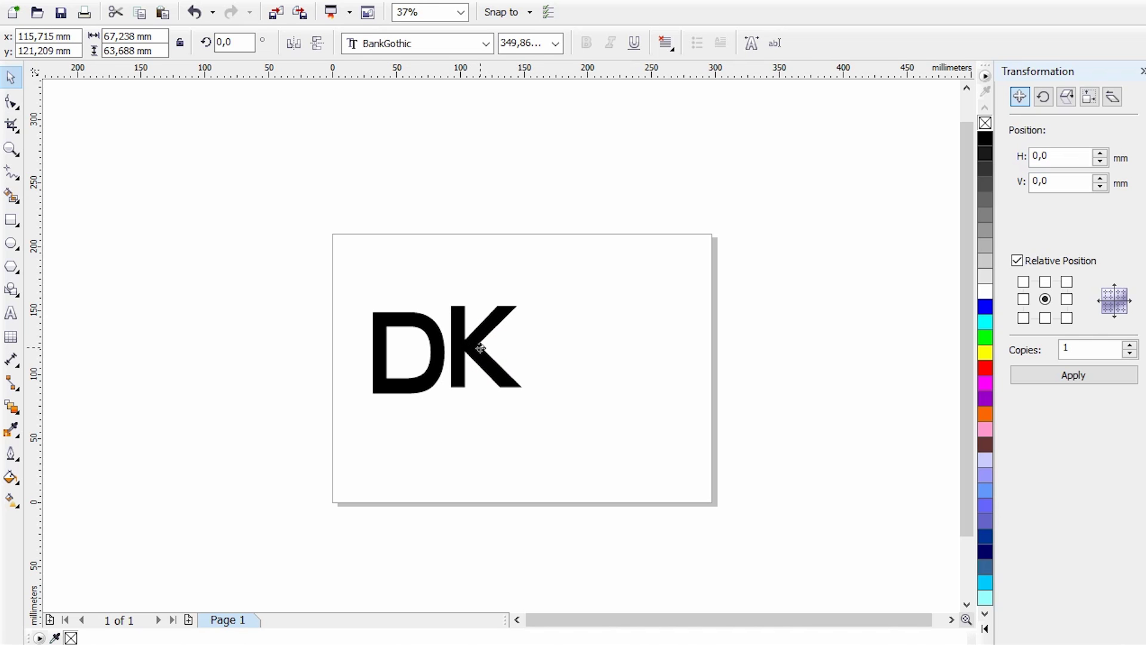
# Widen the mirrored D and move it back to the left of the K.
pyautogui.click(556, 330)
pyautogui.scroll(2, 434, 363)
pyautogui.moveTo(448, 348)
pyautogui.mouseDown()
pyautogui.moveTo(600, 336)
pyautogui.moveTo(778, 346)
pyautogui.moveTo(449, 352)
pyautogui.moveTo(430, 333)
pyautogui.moveTo(440, 335)
pyautogui.mouseUp()
pyautogui.moveTo(564, 323); pyautogui.dragTo(448, 316)
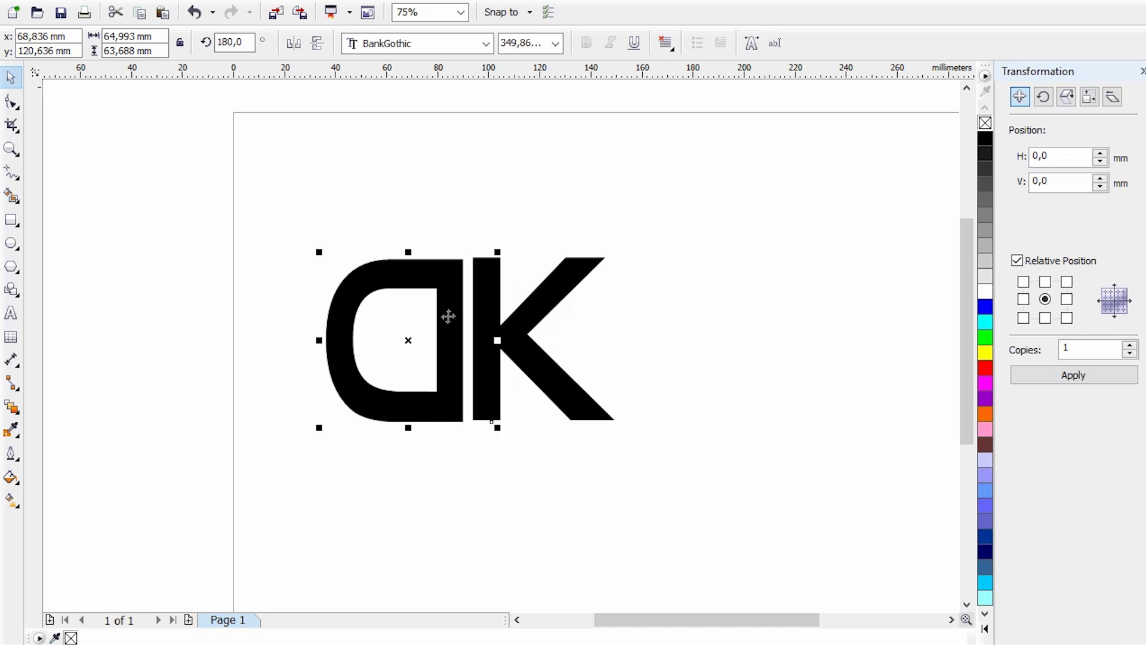
pyautogui.click(704, 284)
pyautogui.scroll(-2, 614, 333)
pyautogui.scroll(2, 589, 333)
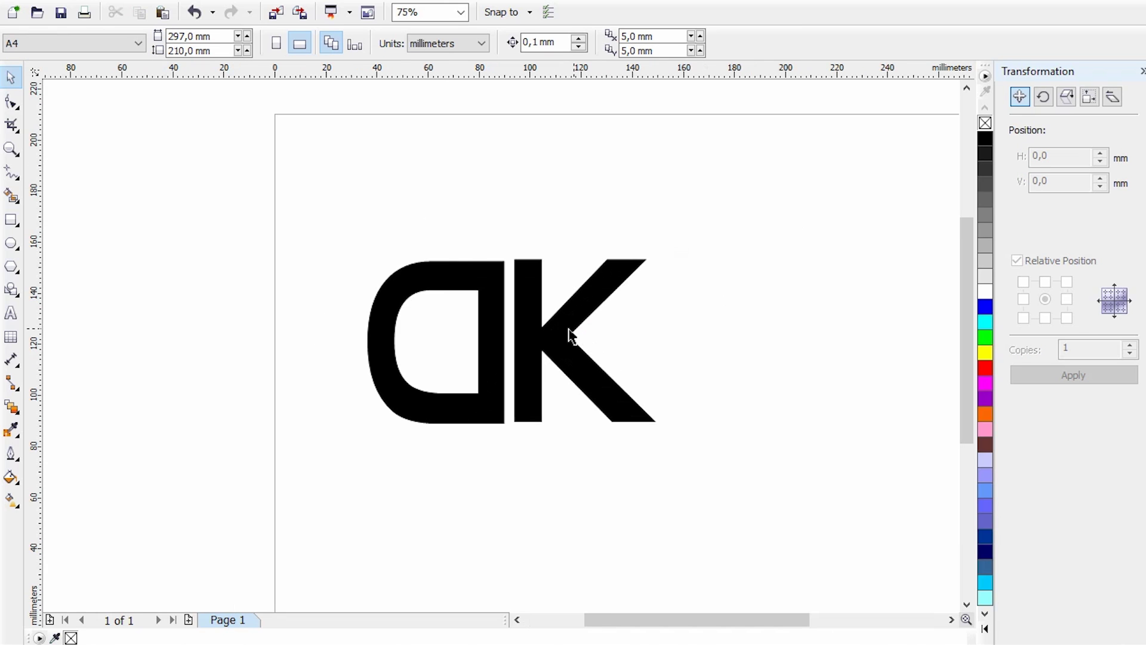
# Fill the D orange and the K a deep dark grey.
pyautogui.click(486, 332)
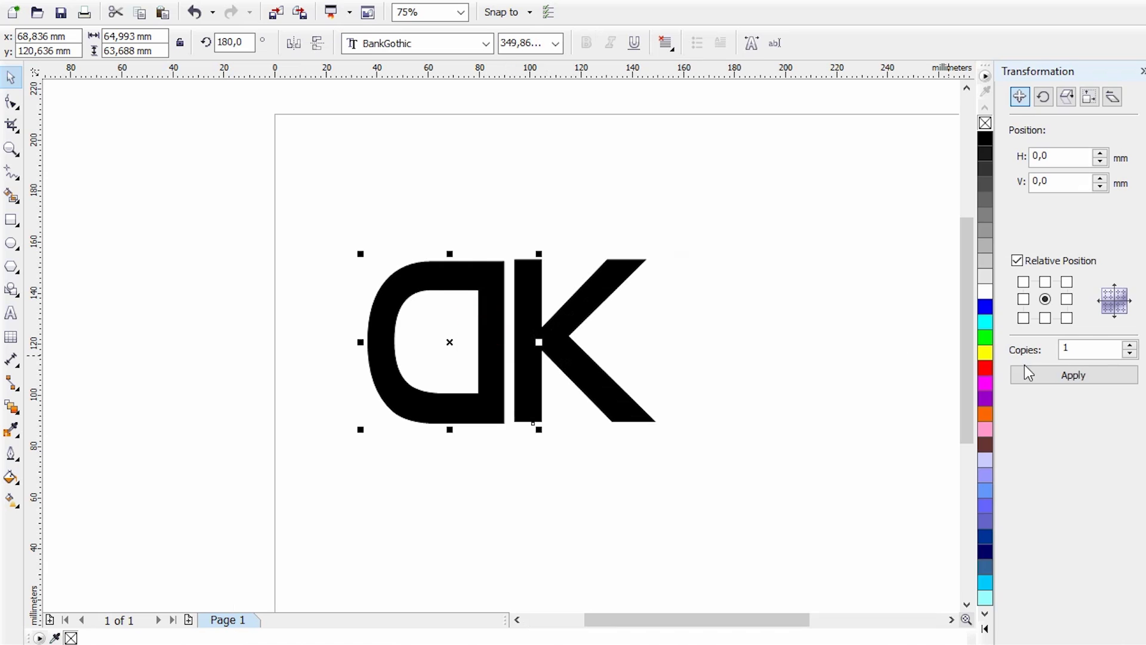
pyautogui.click(985, 413)
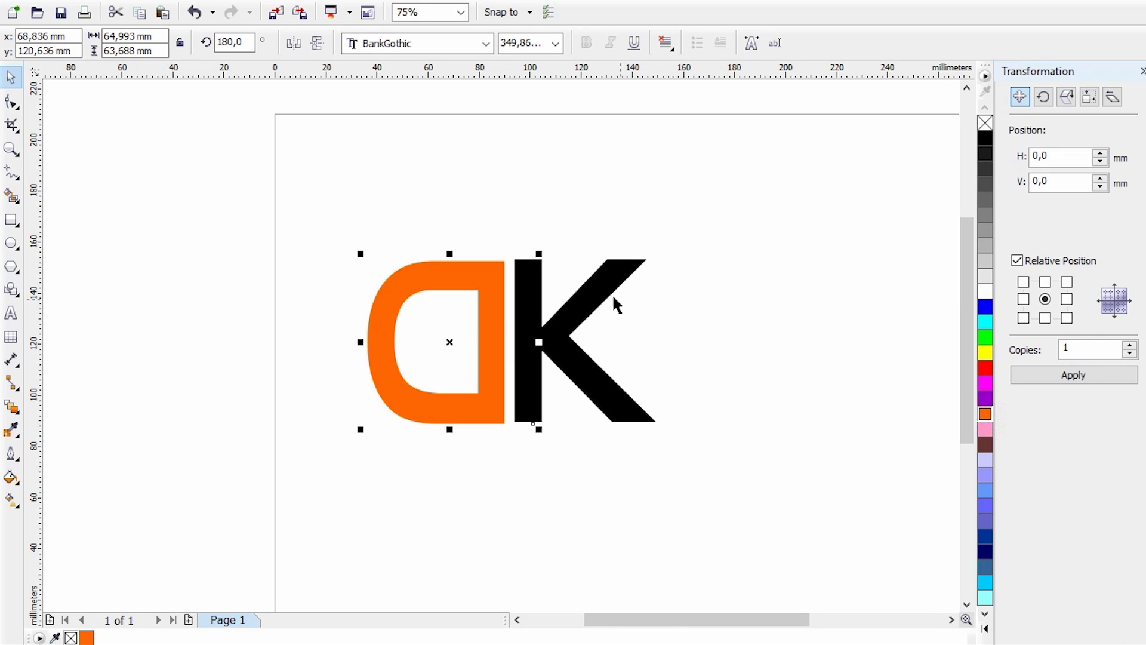
pyautogui.click(600, 294)
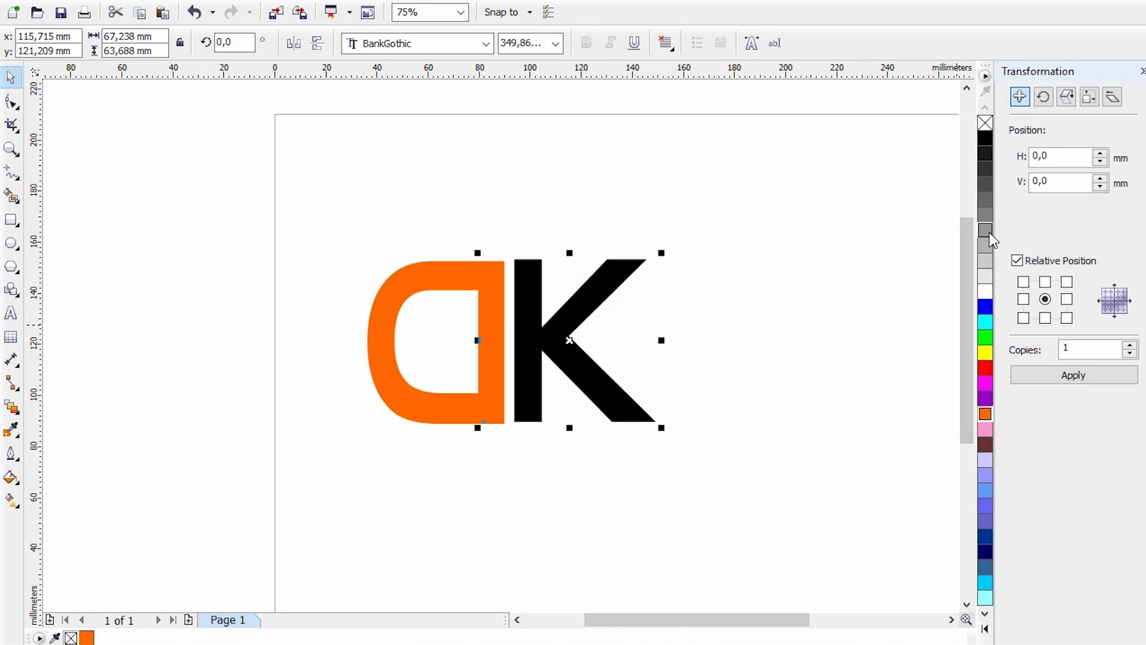
pyautogui.click(985, 201)
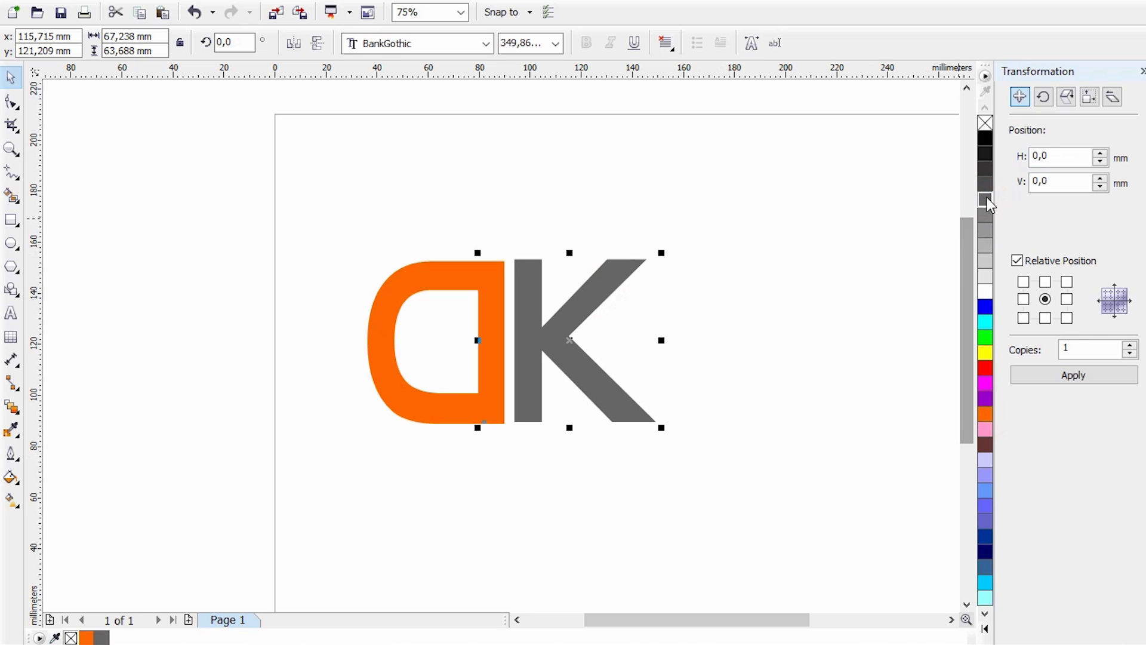
pyautogui.click(986, 177)
pyautogui.click(899, 267)
# Draw a page-sized 297×210 mm rectangle and fill it light grey.
pyautogui.scroll(-3, 651, 385)
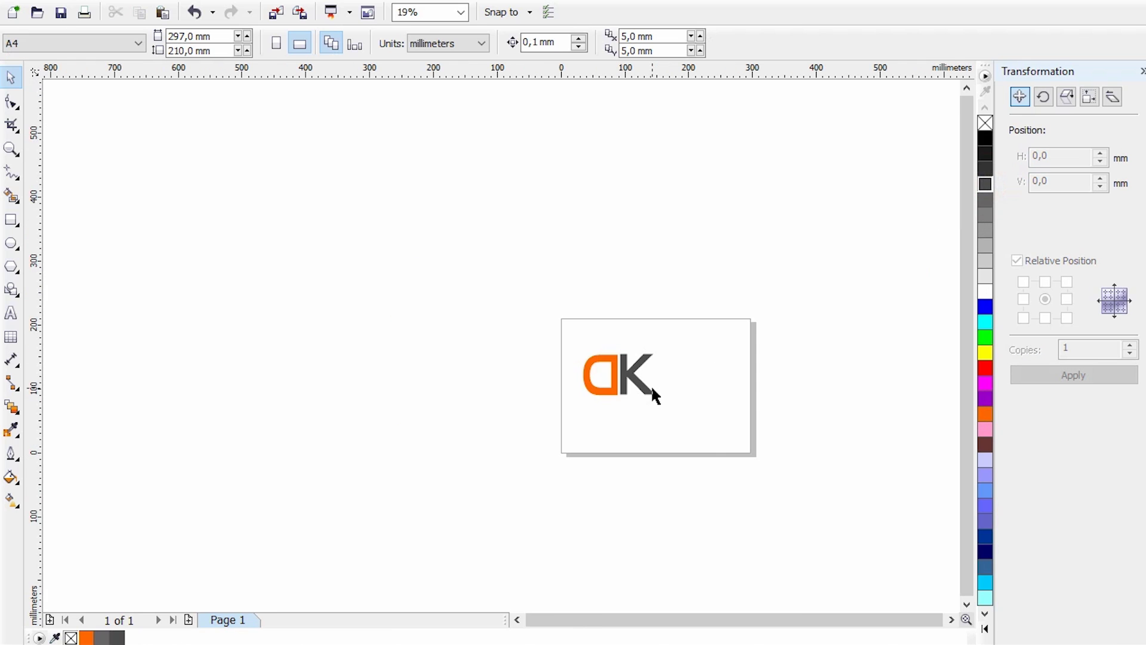
pyautogui.moveTo(466, 312); pyautogui.dragTo(711, 438)
pyautogui.click(733, 370)
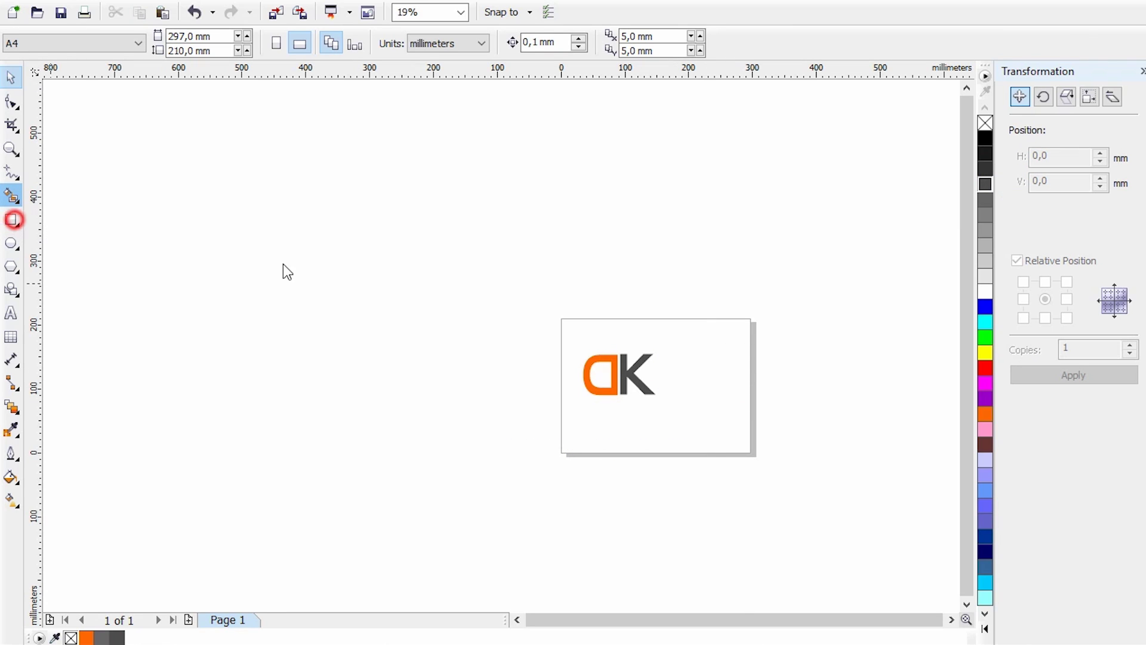
pyautogui.click(19, 225)
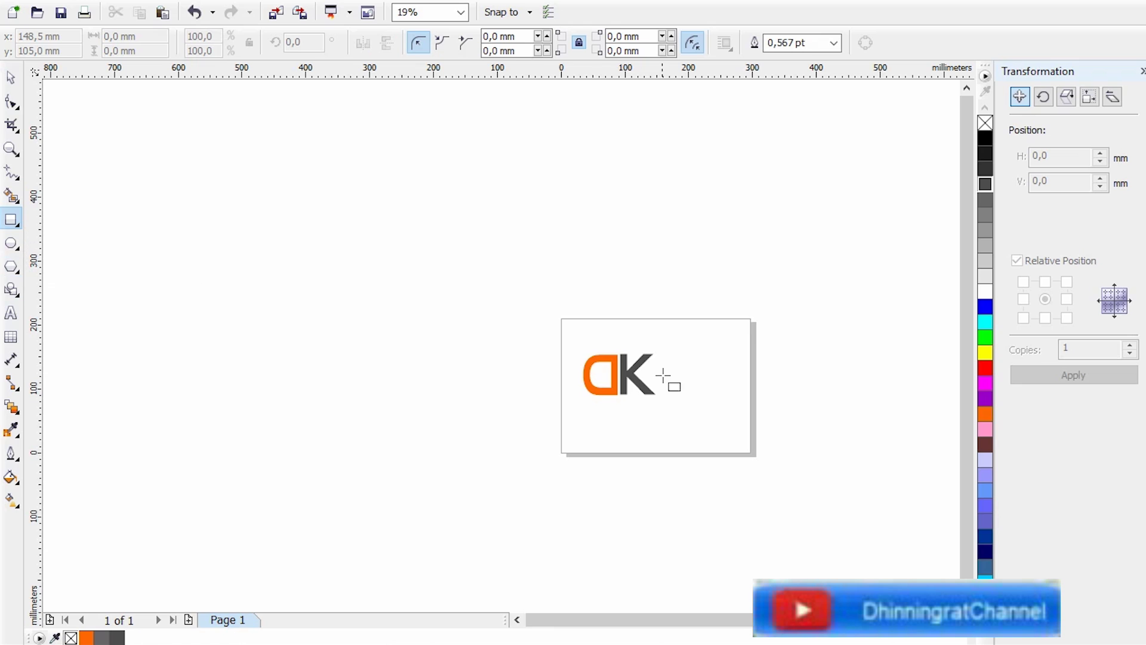
pyautogui.moveTo(561, 318); pyautogui.dragTo(751, 452)
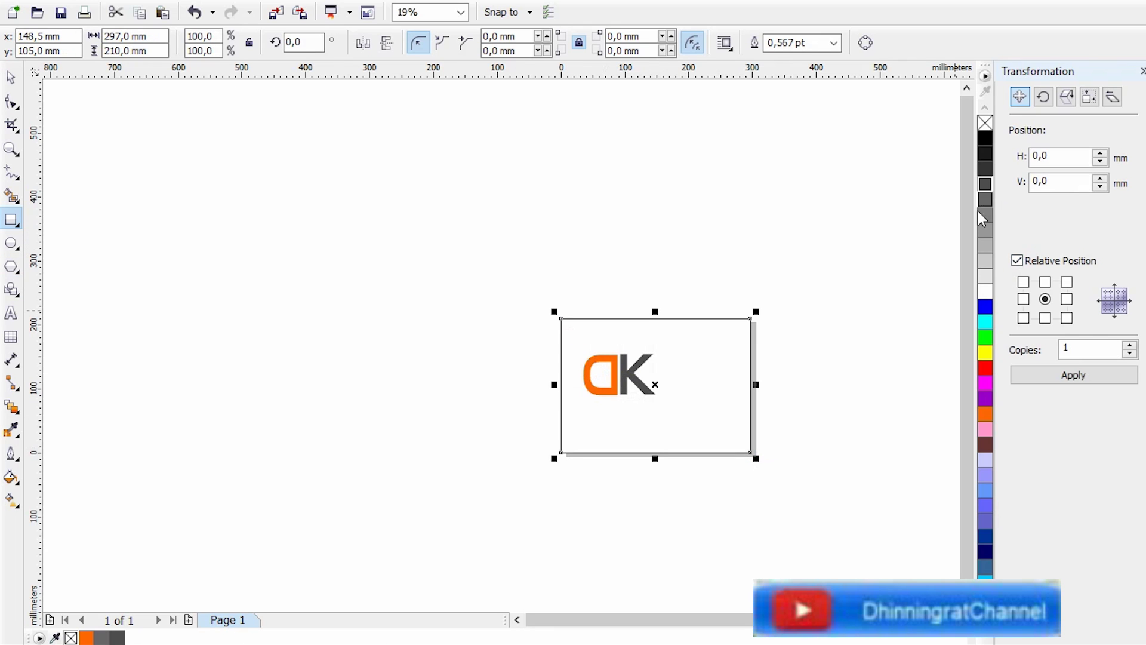
pyautogui.click(987, 275)
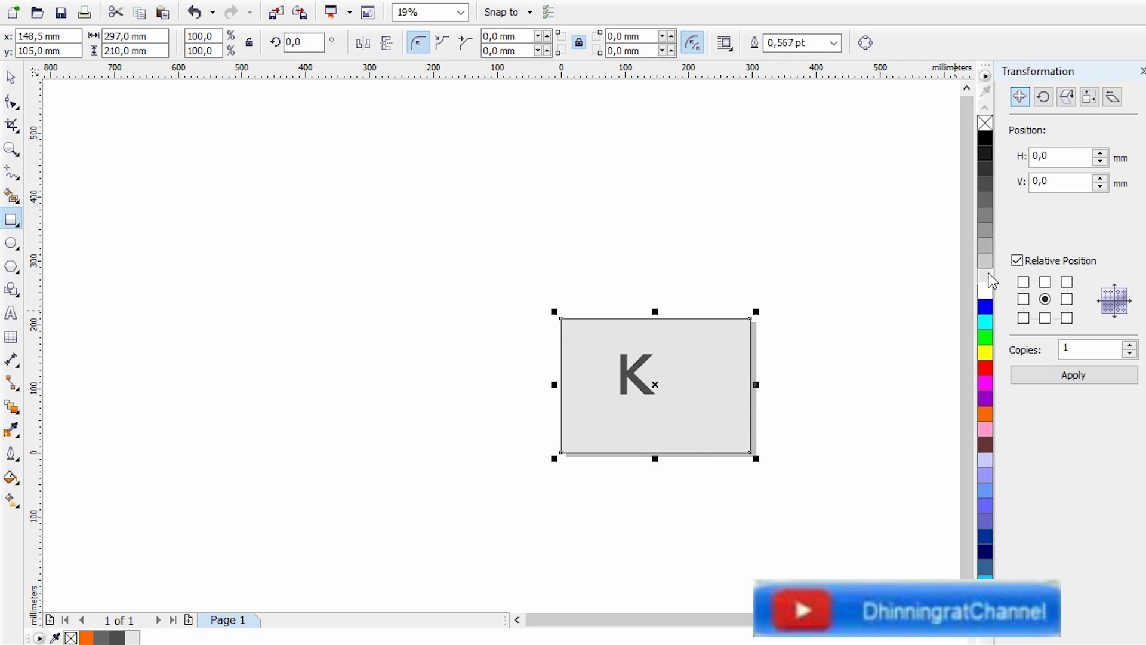
# Select both letters of the DK logo.
pyautogui.click(10, 76)
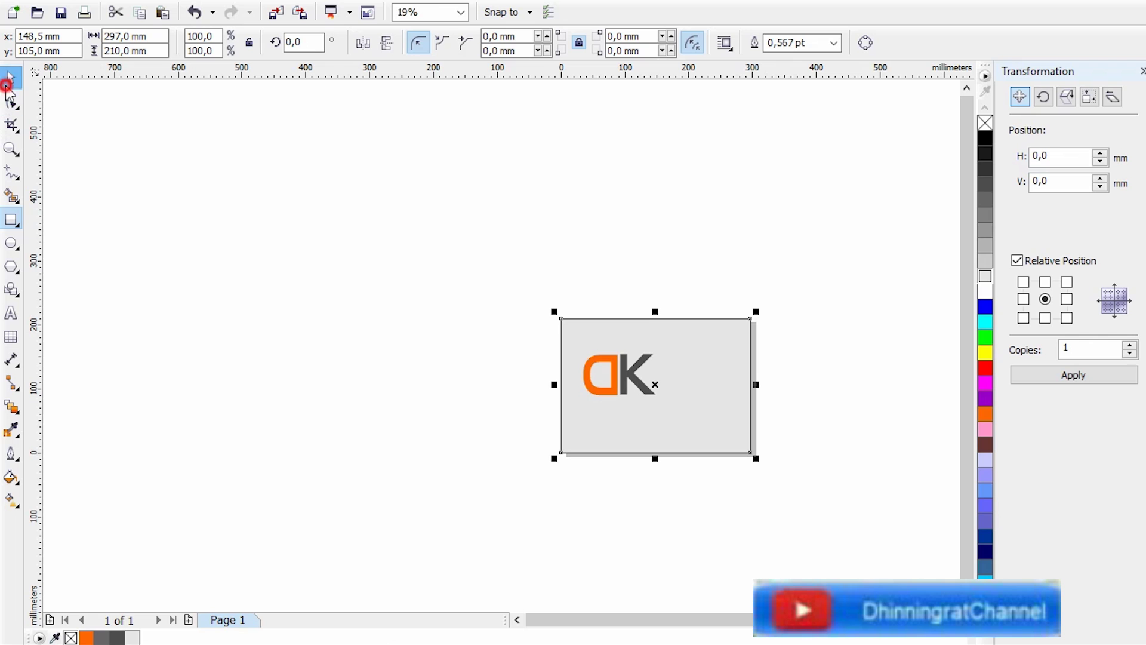
pyautogui.click(797, 392)
pyautogui.scroll(2, 647, 392)
pyautogui.moveTo(378, 289); pyautogui.dragTo(717, 425)
# Move the DK logo to the page centre and nudge the K closer to the D.
pyautogui.moveTo(617, 367); pyautogui.dragTo(663, 367)
pyautogui.click(740, 181)
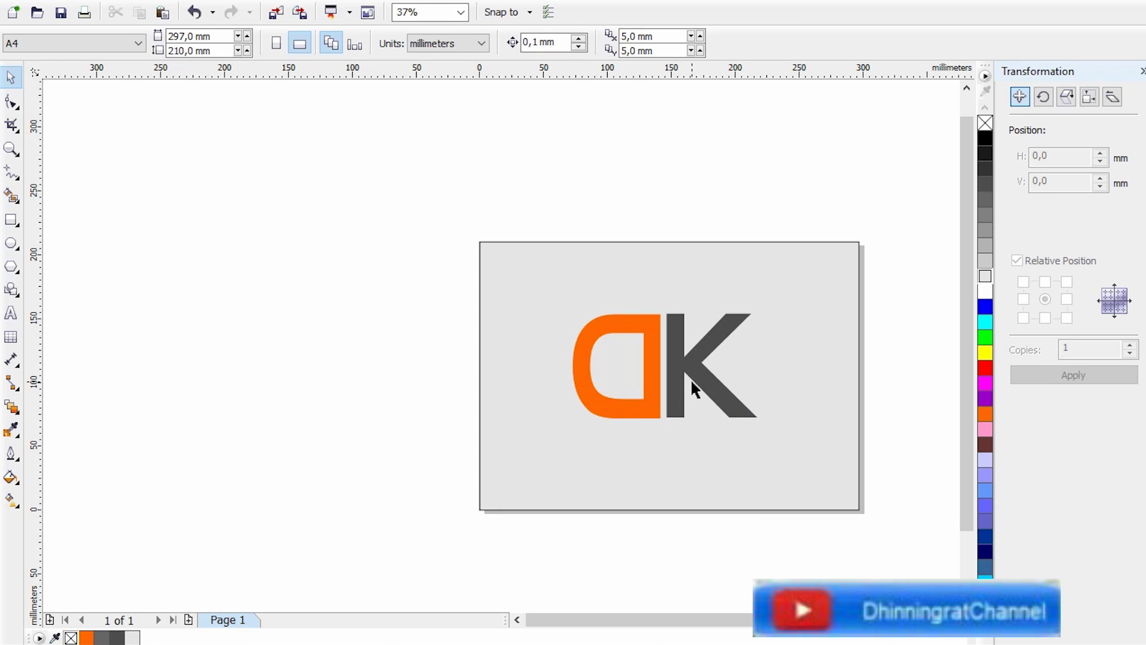
pyautogui.scroll(2, 721, 394)
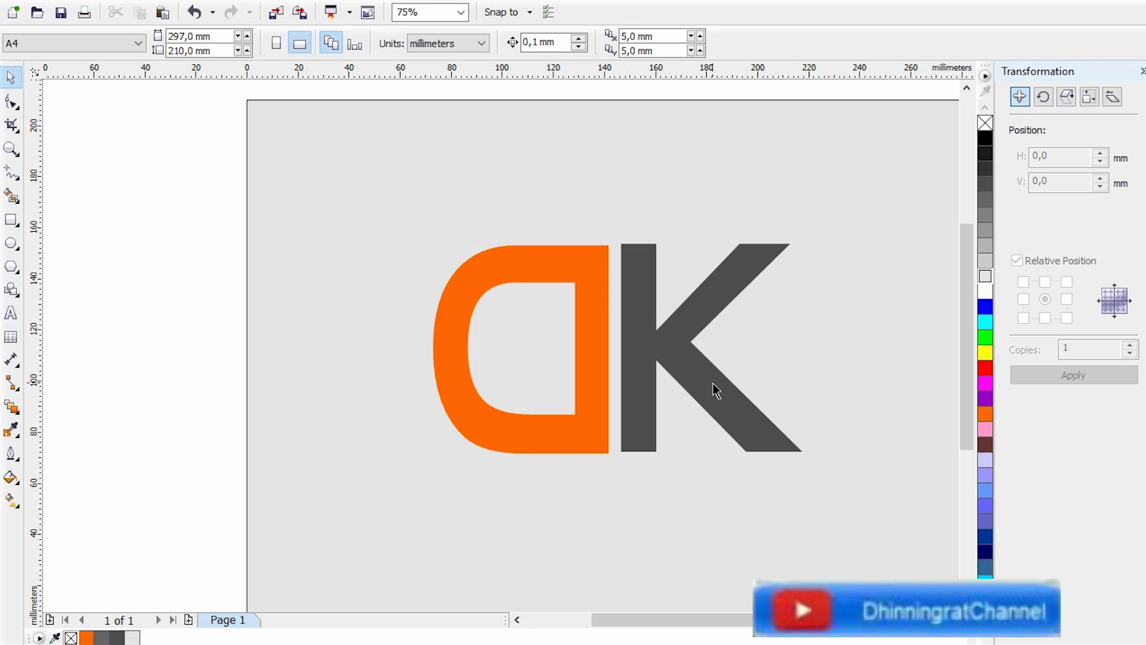
pyautogui.click(655, 369)
pyautogui.scroll(2, 657, 365)
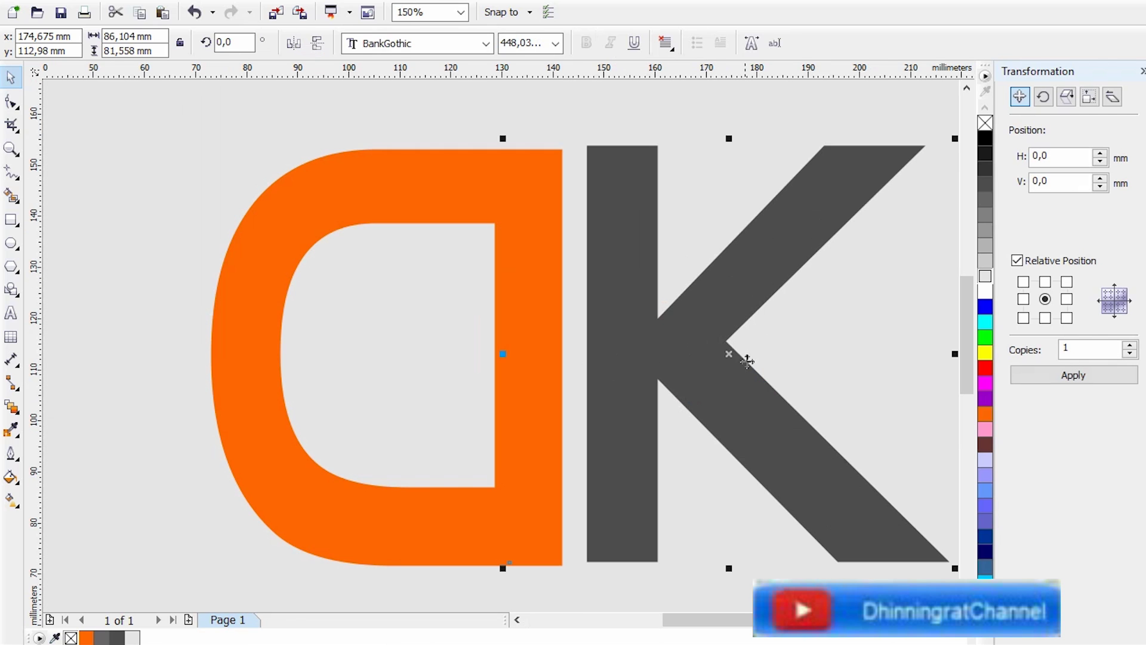
pyautogui.moveTo(729, 356); pyautogui.dragTo(719, 357)
pyautogui.scroll(-2, 522, 307)
pyautogui.click(663, 172)
pyautogui.scroll(2, 575, 380)
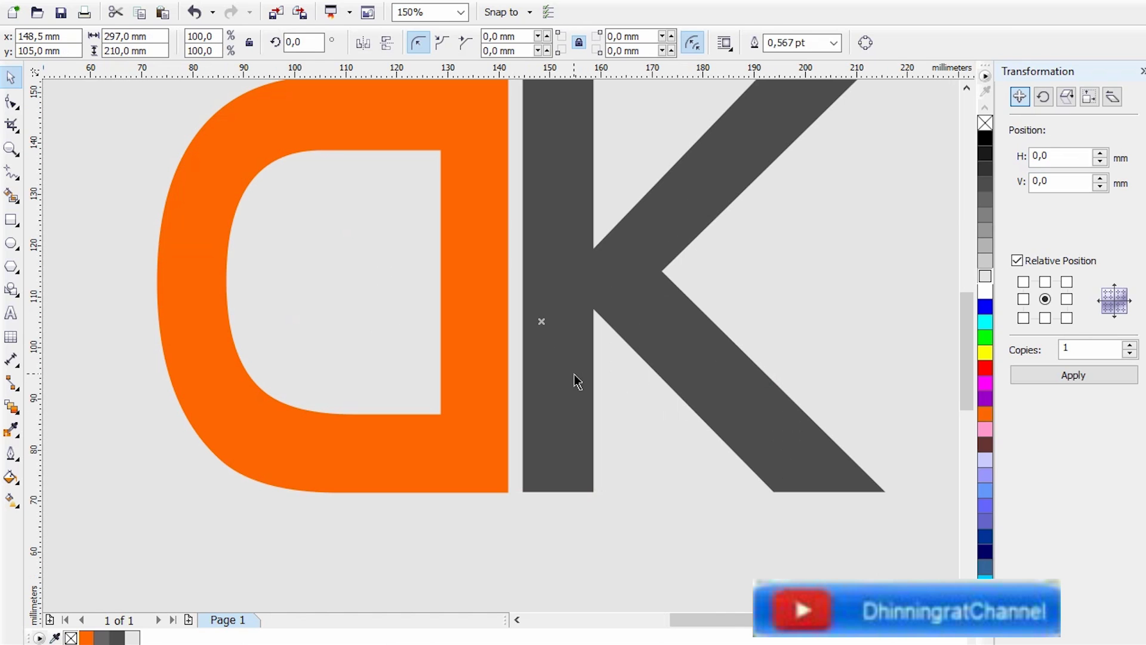
# With the Bezier tool, start a curve inside the D bending toward the K.
pyautogui.click(11, 173)
pyautogui.click(18, 195)
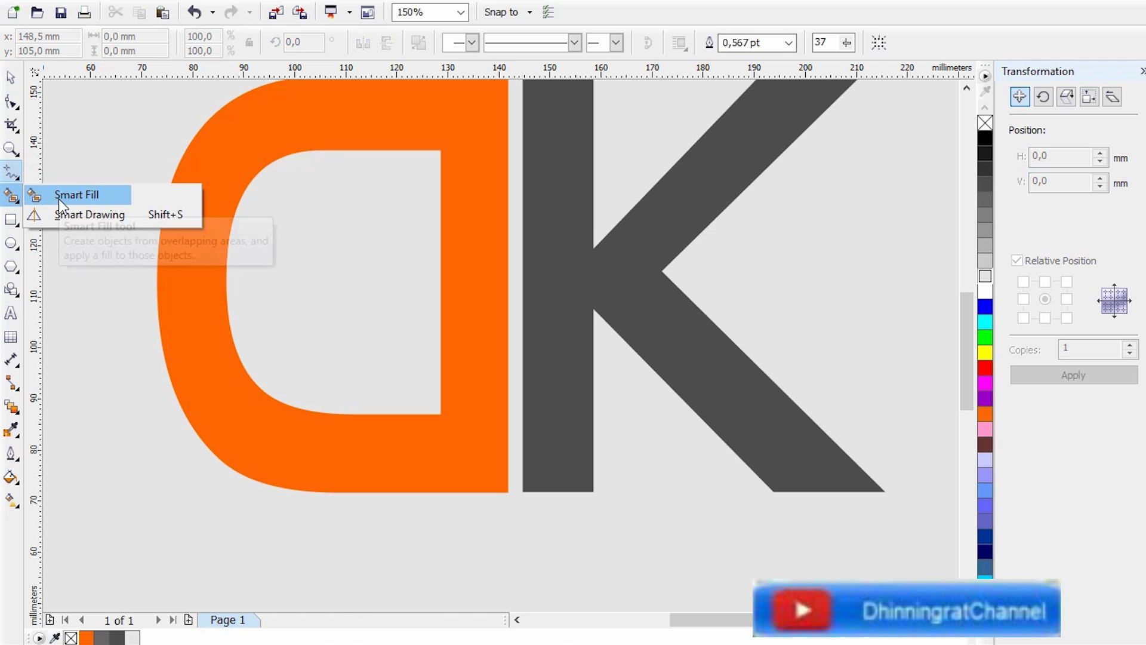
pyautogui.click(17, 176)
pyautogui.click(75, 208)
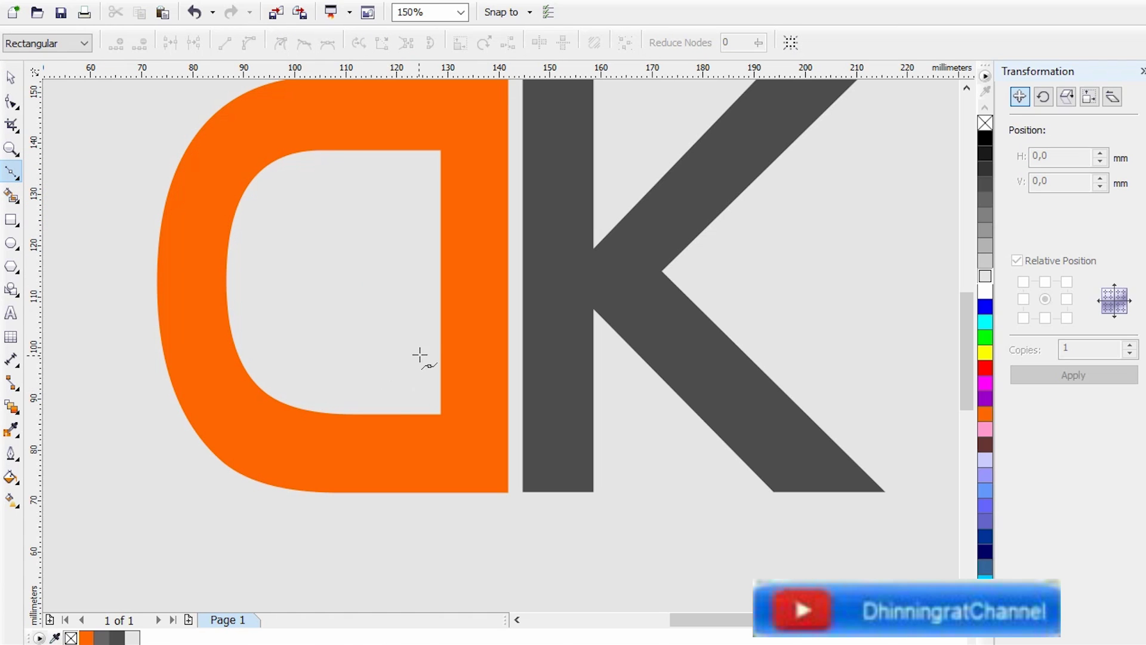
pyautogui.click(429, 329)
pyautogui.moveTo(471, 285); pyautogui.dragTo(545, 248)
pyautogui.hotkey('ctrl', 'z')
pyautogui.click(389, 327)
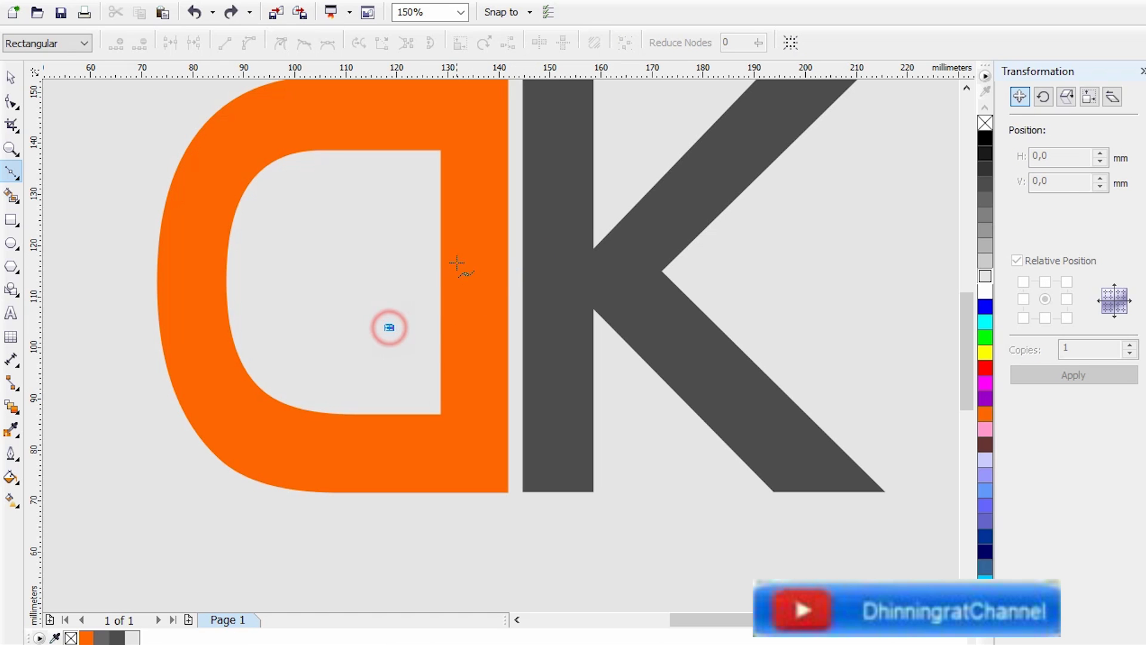
pyautogui.moveTo(500, 278); pyautogui.dragTo(575, 226)
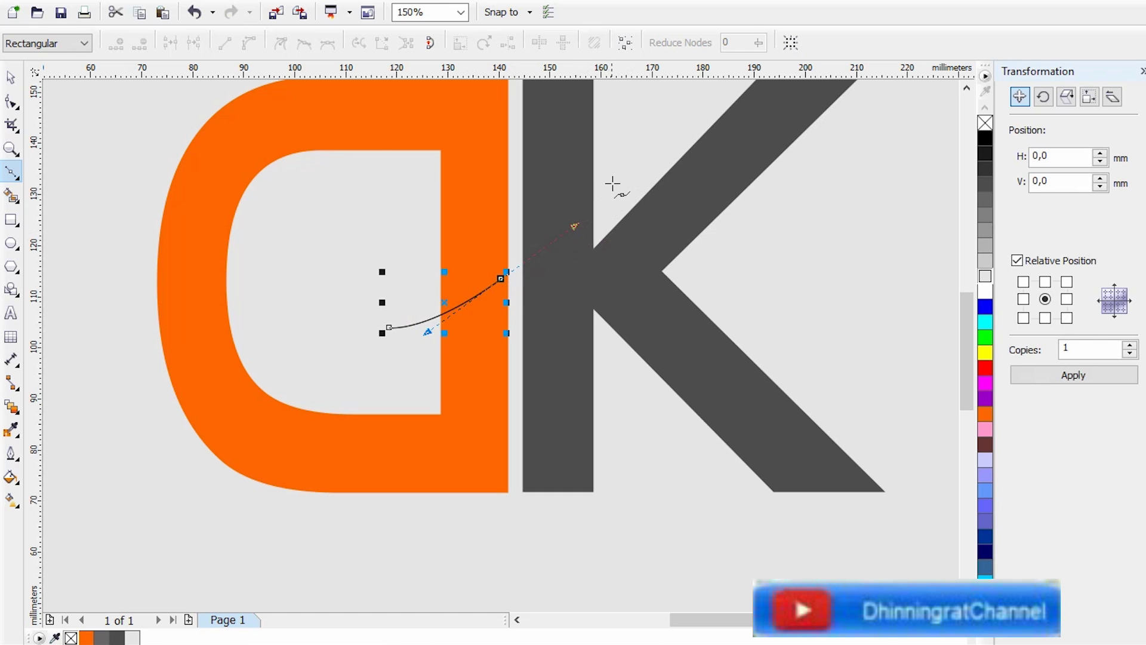
# Discard the trial curves and redraw a segment from inside the D toward the K.
pyautogui.click(618, 152)
pyautogui.moveTo(528, 281); pyautogui.dragTo(500, 305)
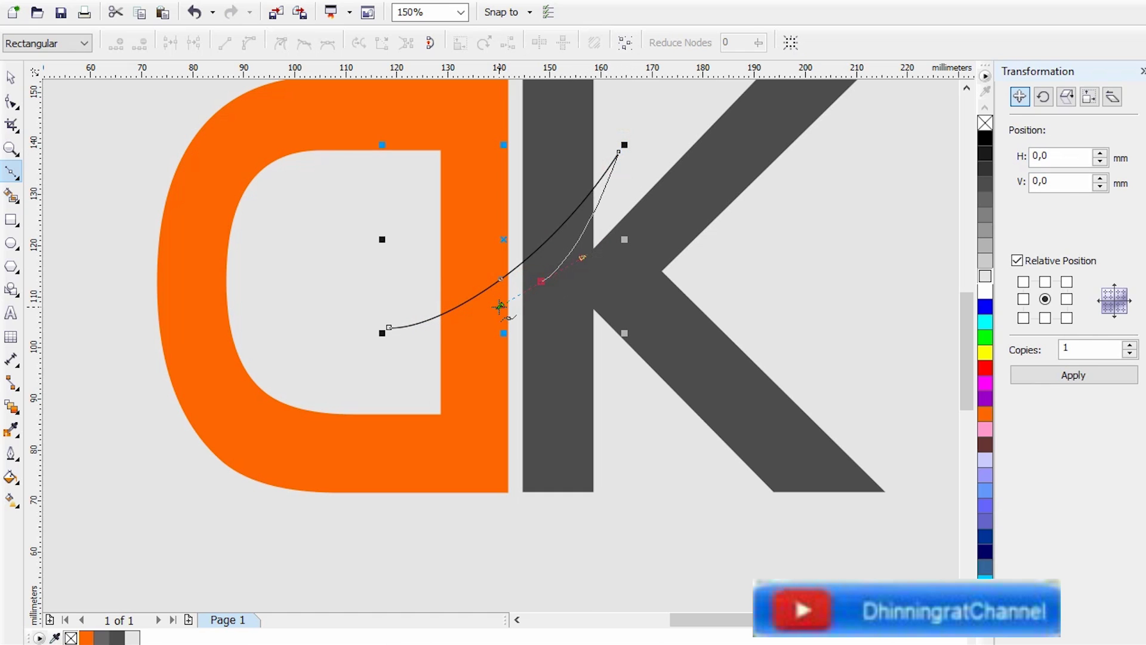
pyautogui.hotkey('ctrl', 'z')
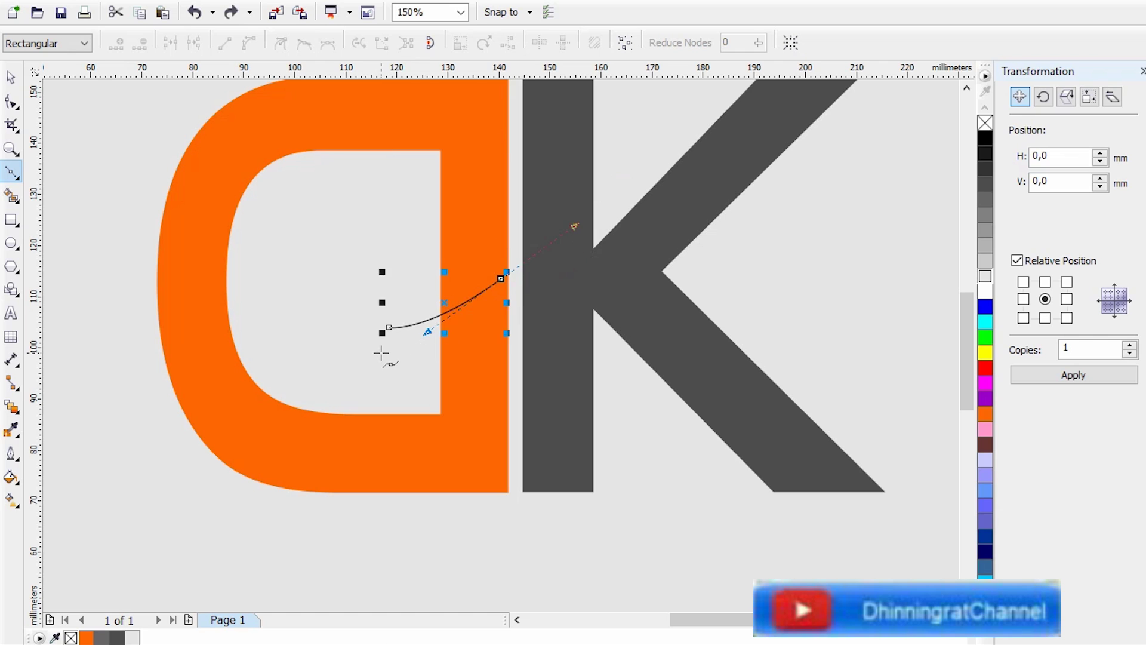
pyautogui.press('Delete')
pyautogui.click(389, 343)
pyautogui.moveTo(479, 277)
pyautogui.mouseDown()
pyautogui.moveTo(512, 286)
pyautogui.moveTo(623, 161)
pyautogui.mouseUp()
pyautogui.press('Delete')
# Draw the swoosh path from inside the D and close it on its start node.
pyautogui.click(412, 319)
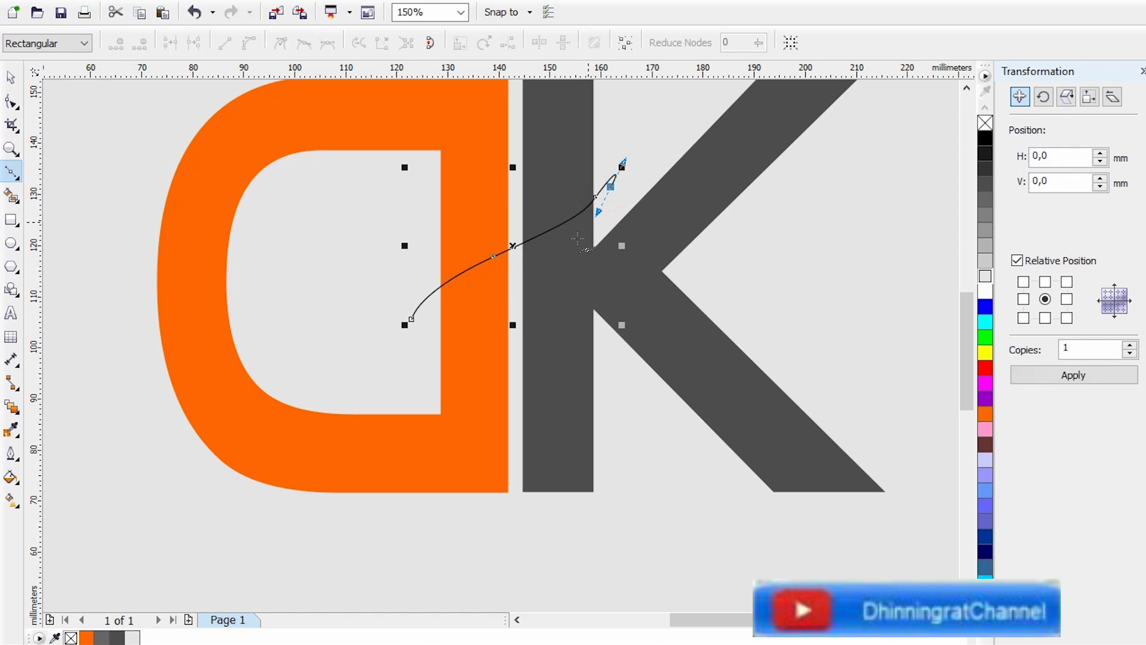
pyautogui.click(455, 298)
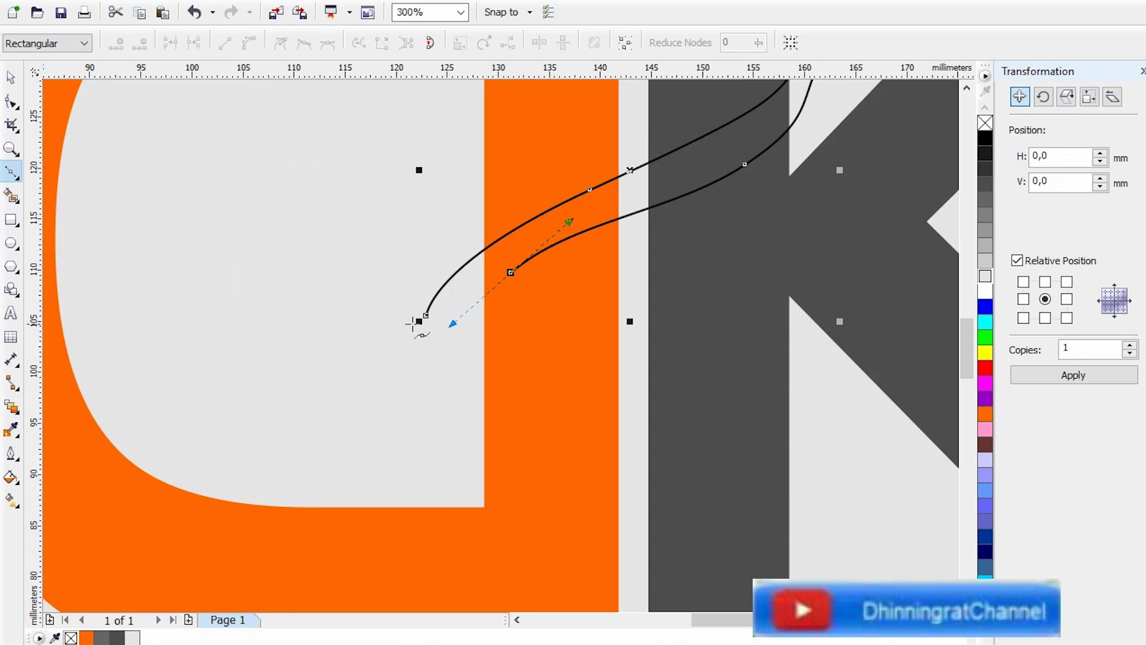
pyautogui.scroll(1, 420, 323)
pyautogui.click(428, 313)
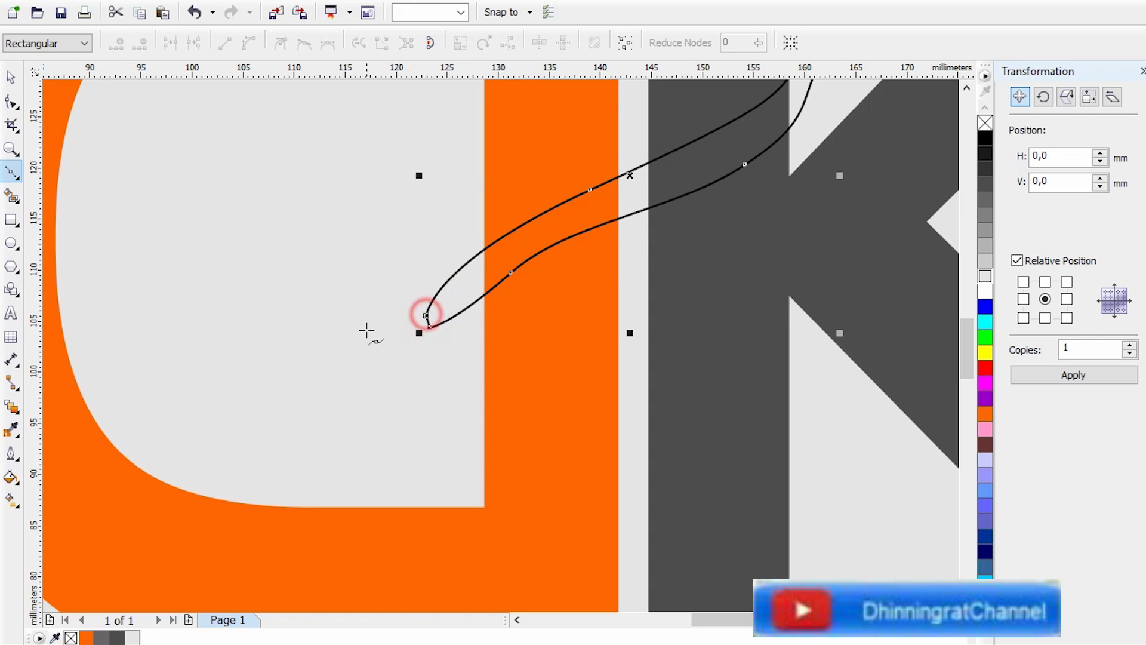
pyautogui.scroll(-1, 366, 331)
# With the Shape tool, merge the swoosh's top into one tip and slim its lower edge.
pyautogui.click(10, 76)
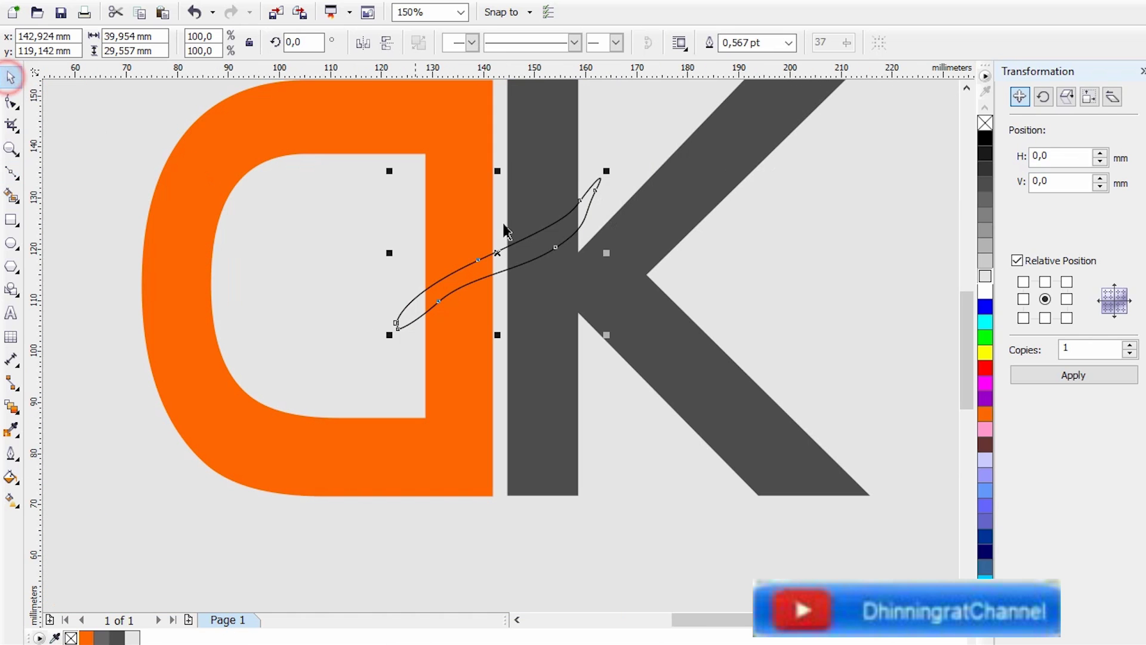
pyautogui.click(11, 102)
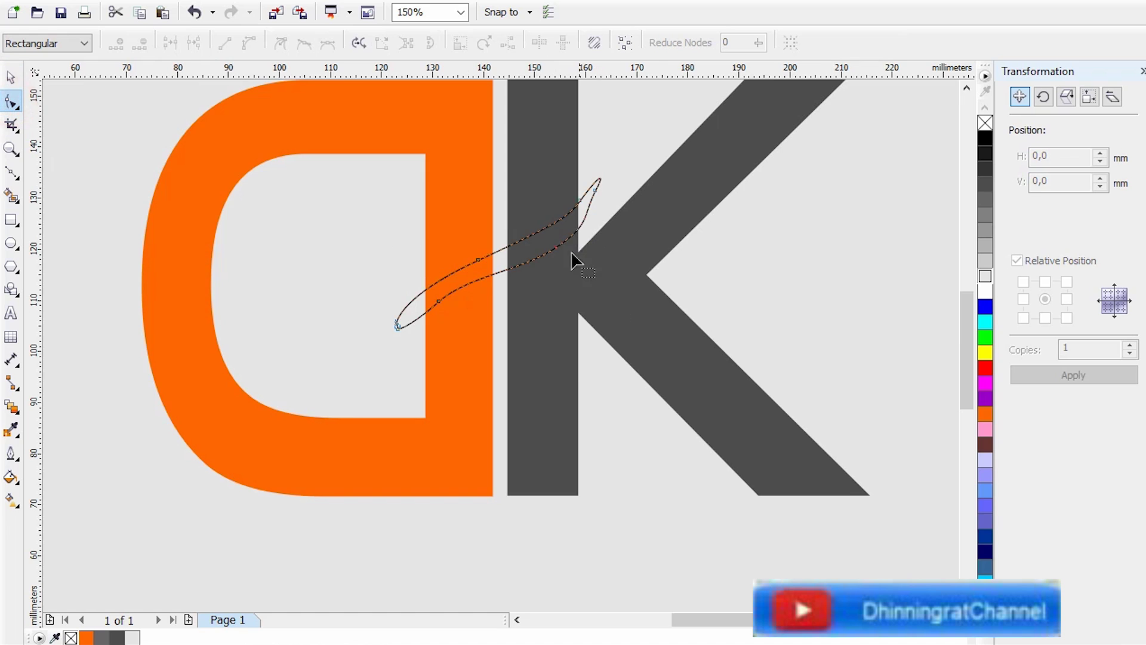
pyautogui.scroll(1, 574, 256)
pyautogui.moveTo(573, 259); pyautogui.dragTo(575, 261)
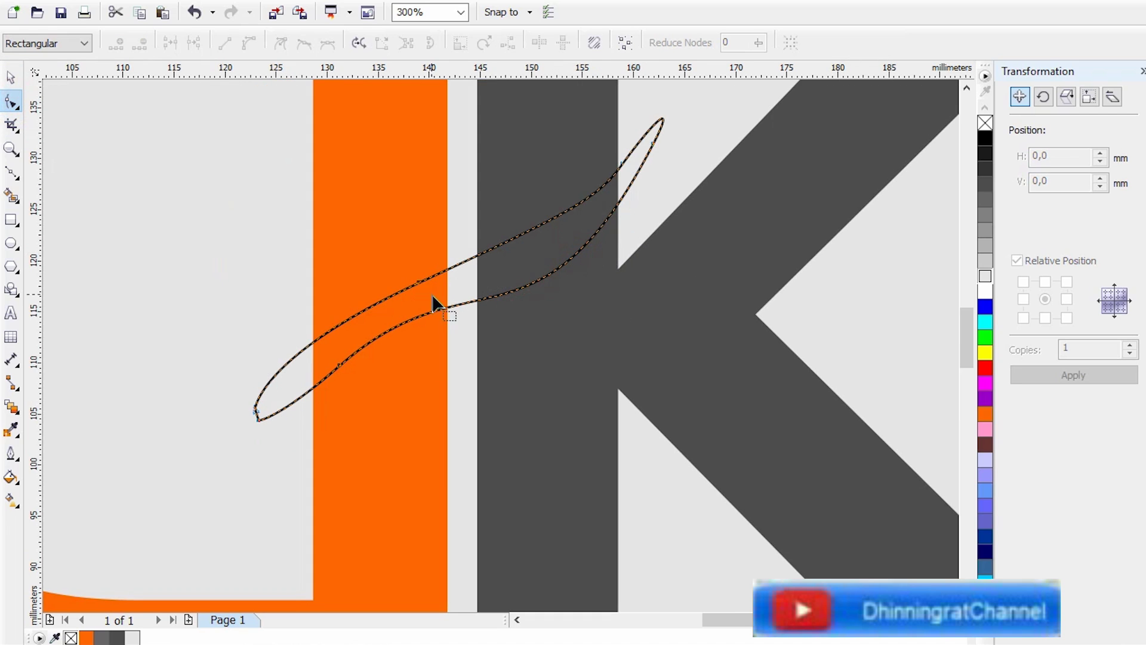
pyautogui.click(654, 143)
pyautogui.doubleClick(654, 145)
pyautogui.hotkey('ctrl', 'z')
pyautogui.click(640, 124)
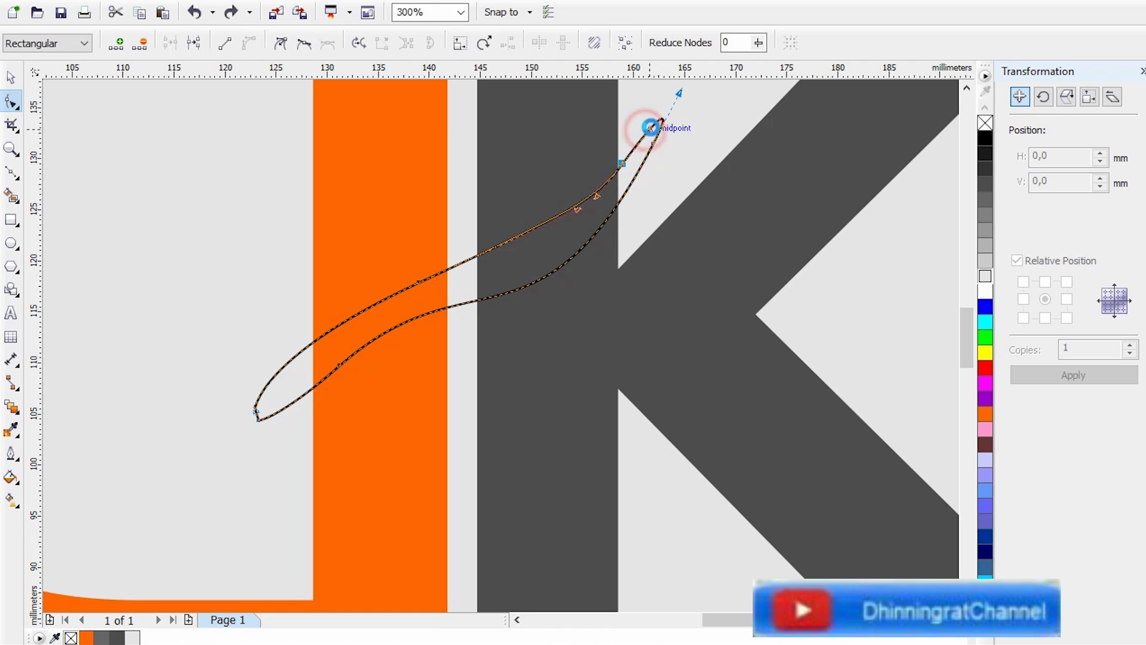
pyautogui.doubleClick(626, 172)
pyautogui.moveTo(620, 211); pyautogui.dragTo(657, 161)
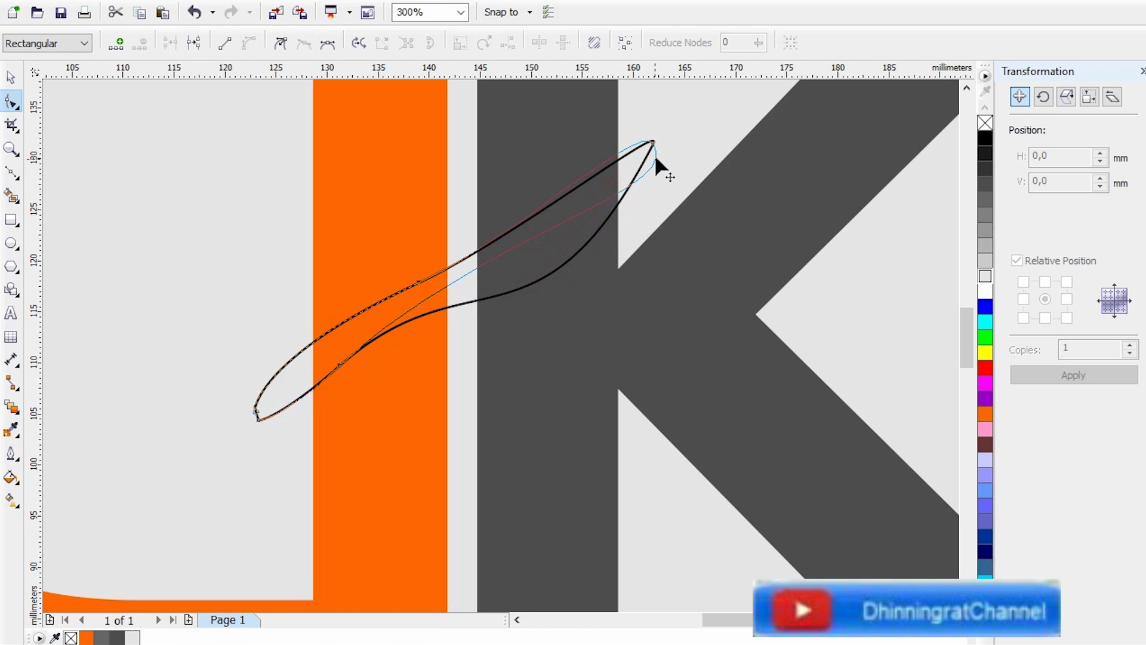
pyautogui.hotkey('ctrl', 'z')
pyautogui.click(600, 196)
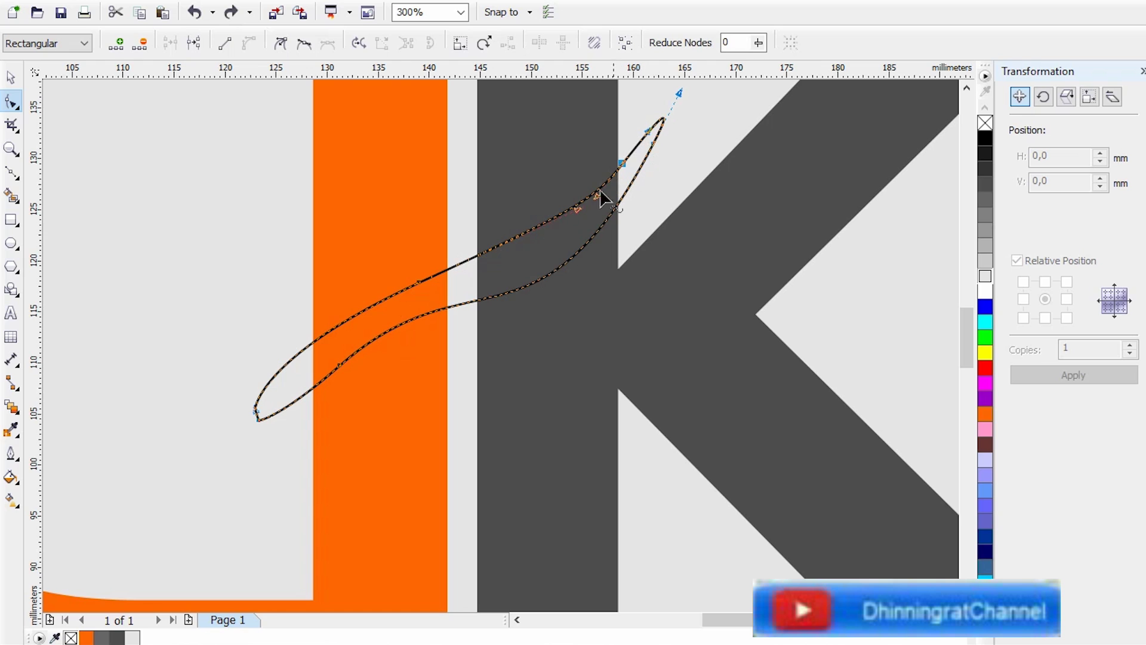
pyautogui.moveTo(548, 276)
pyautogui.mouseDown()
pyautogui.moveTo(631, 208)
pyautogui.moveTo(519, 274)
pyautogui.moveTo(528, 269)
pyautogui.mouseUp()
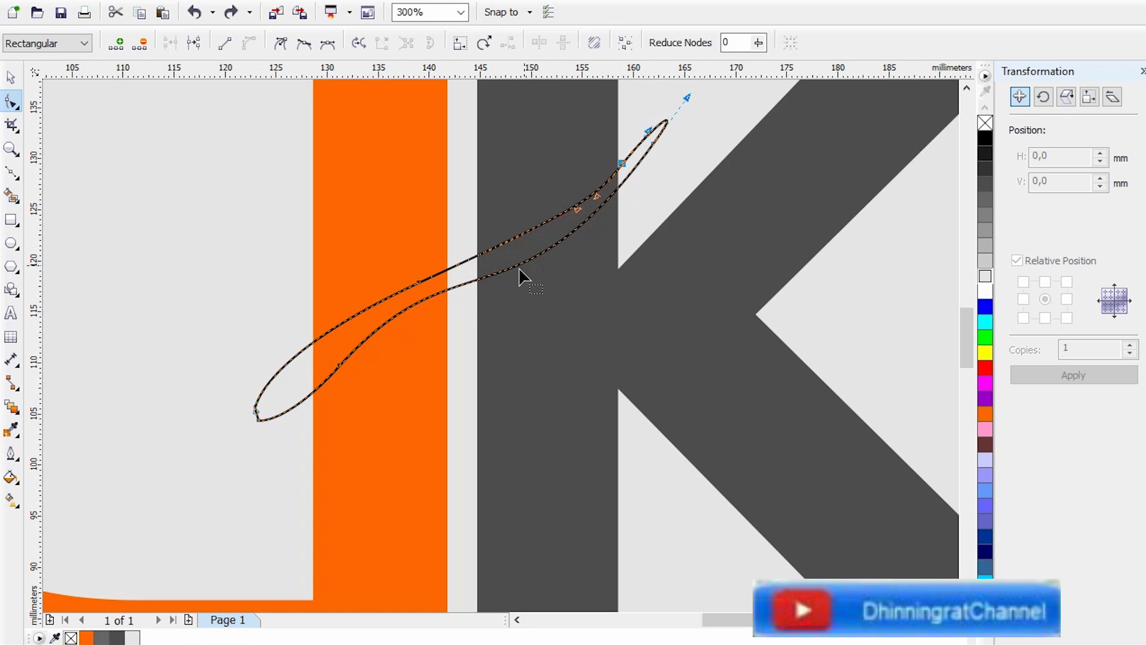
# Drag the lower-left node and curve segments into a long, thin S-curve.
pyautogui.moveTo(257, 417); pyautogui.dragTo(222, 429)
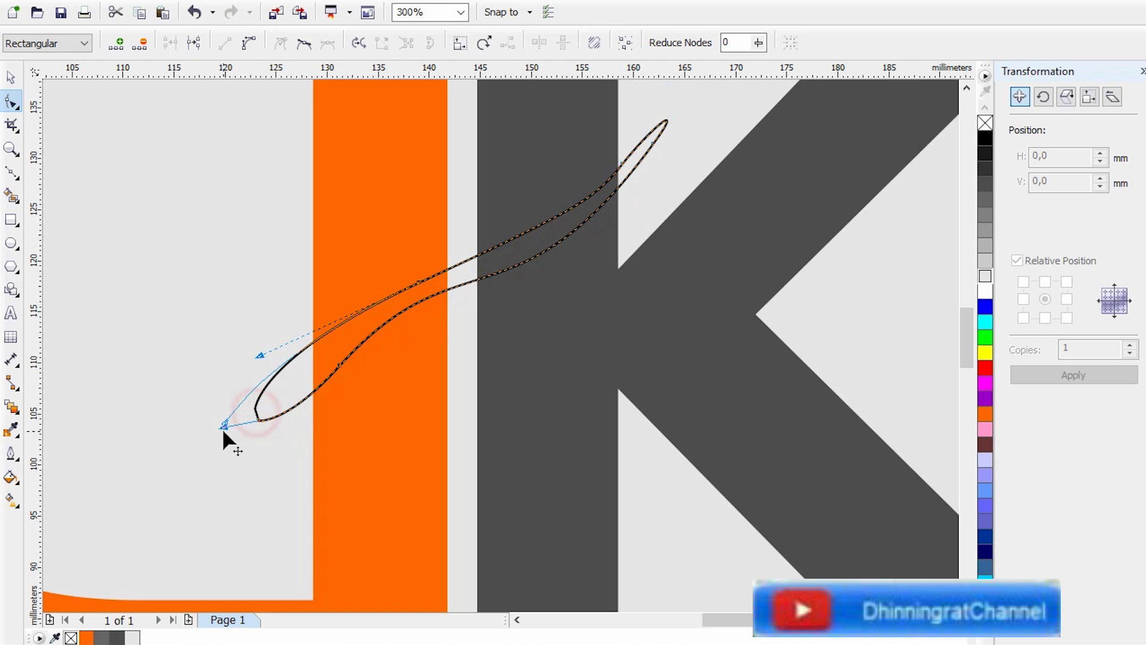
pyautogui.scroll(2, 275, 406)
pyautogui.moveTo(273, 332); pyautogui.dragTo(286, 356)
pyautogui.scroll(-2, 287, 356)
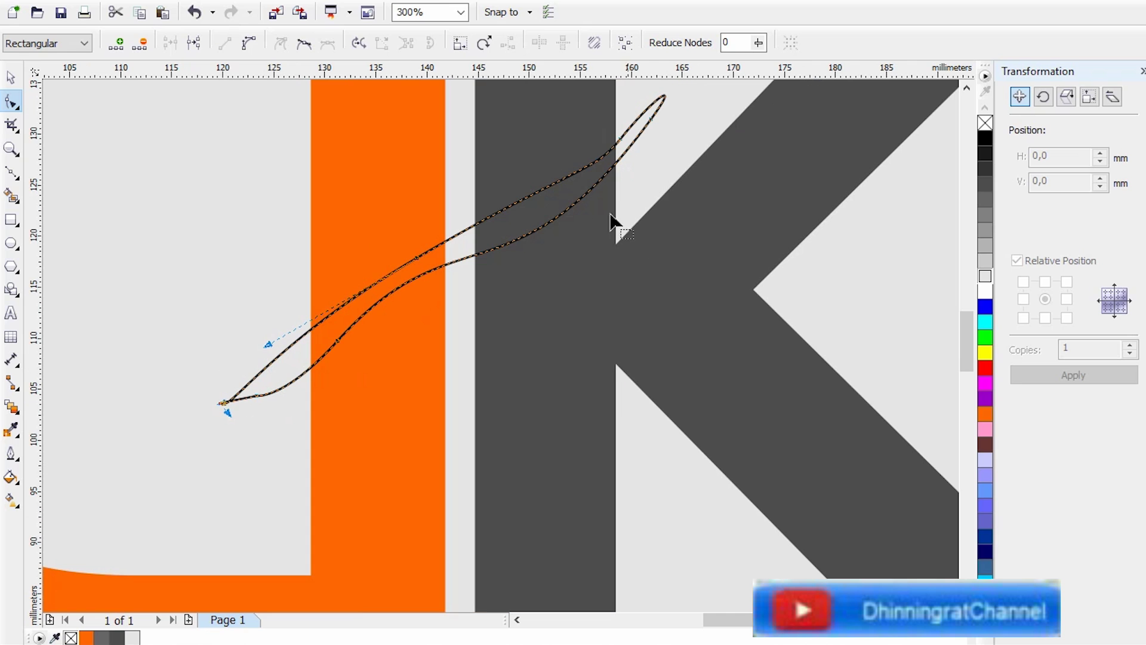
pyautogui.scroll(-2, 603, 182)
pyautogui.scroll(4, 615, 170)
pyautogui.moveTo(612, 143); pyautogui.dragTo(564, 200)
pyautogui.scroll(-2, 570, 203)
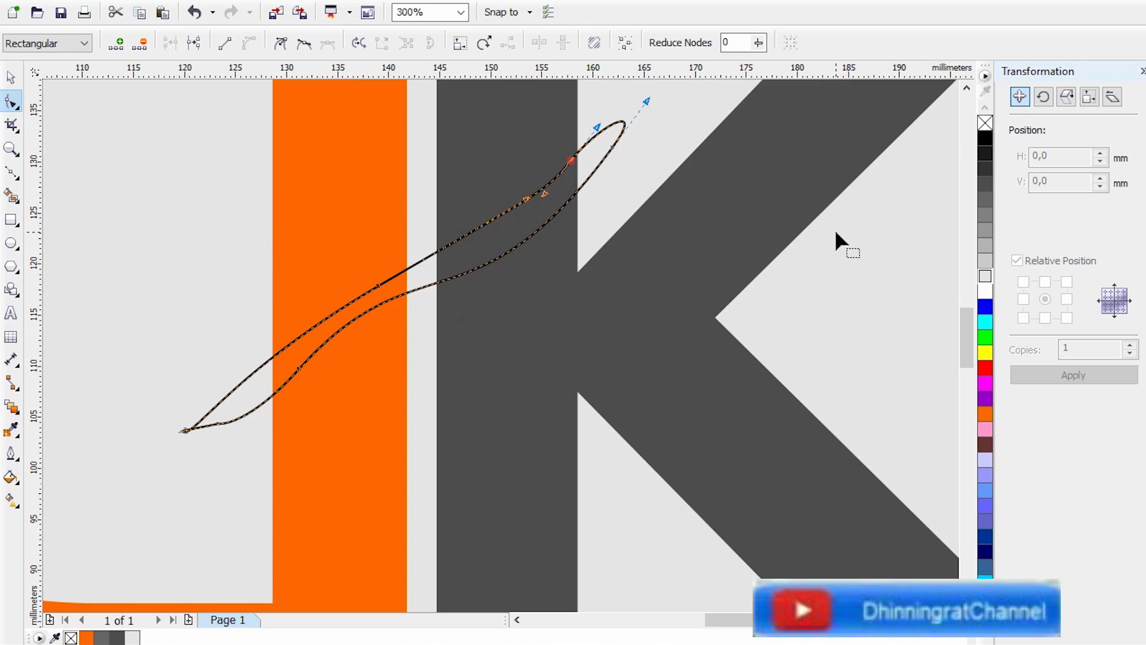
pyautogui.scroll(-2, 834, 295)
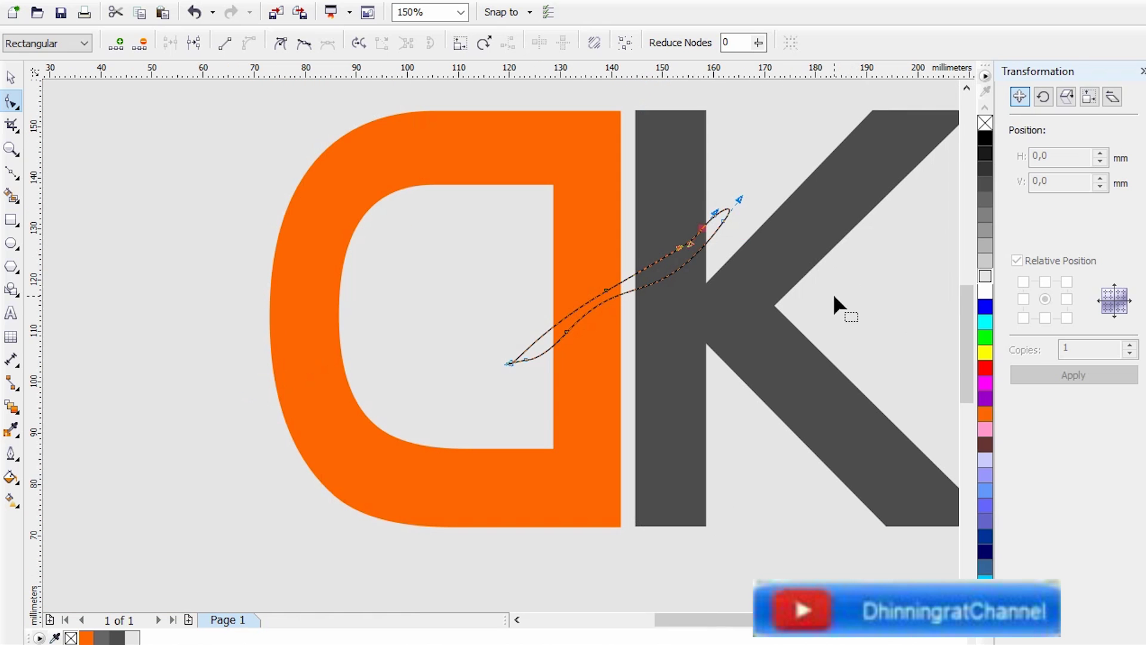
# Fill the swoosh with orange.
pyautogui.click(985, 416)
pyautogui.scroll(-2, 793, 373)
pyautogui.scroll(4, 830, 361)
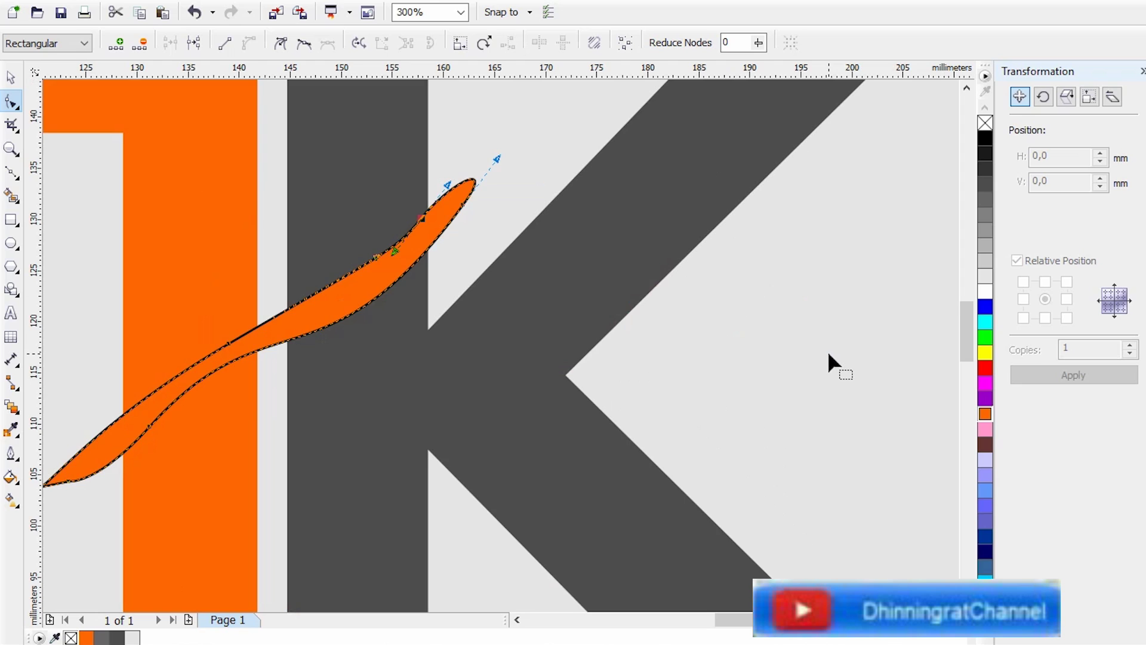
pyautogui.scroll(-2, 829, 354)
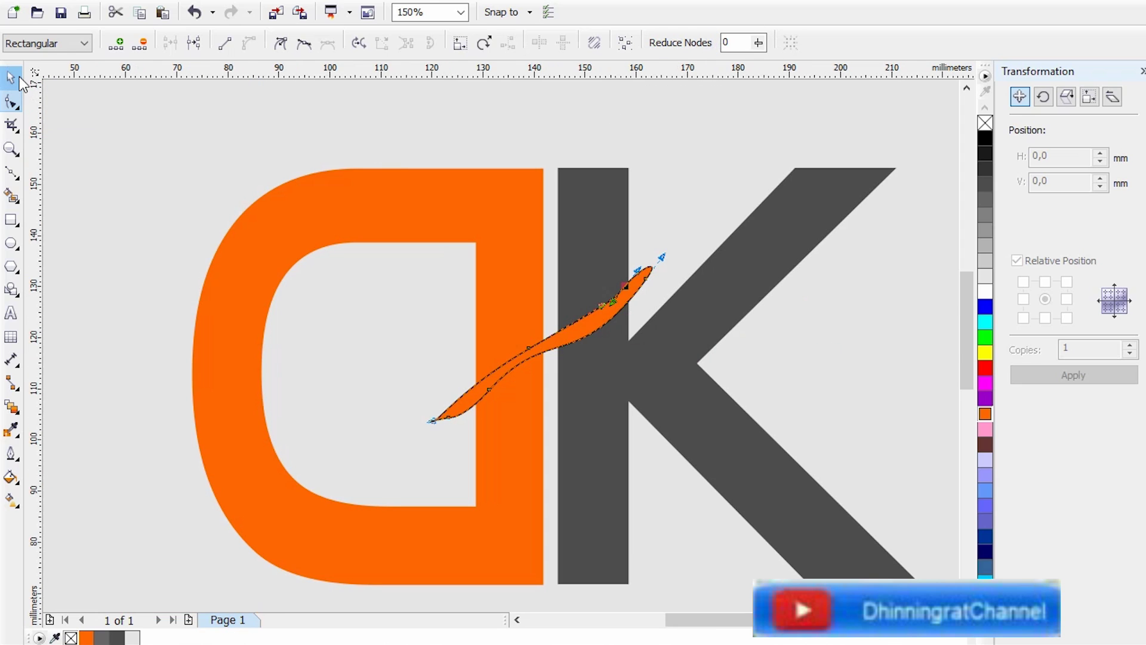
pyautogui.click(617, 326)
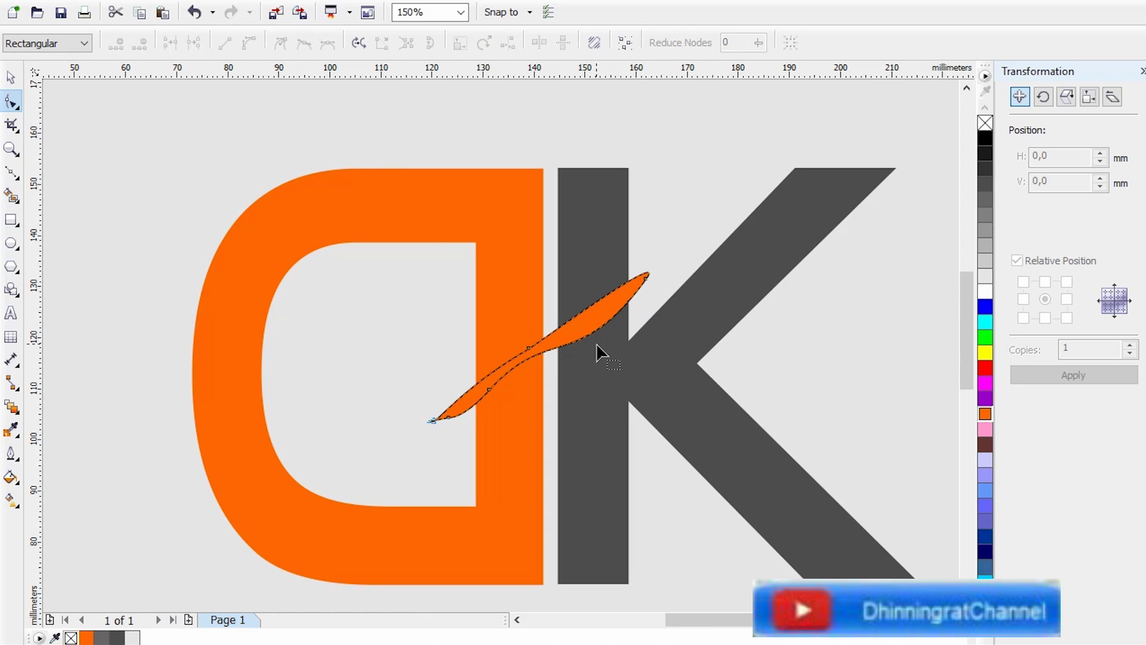
pyautogui.scroll(2, 606, 328)
pyautogui.scroll(2, 442, 396)
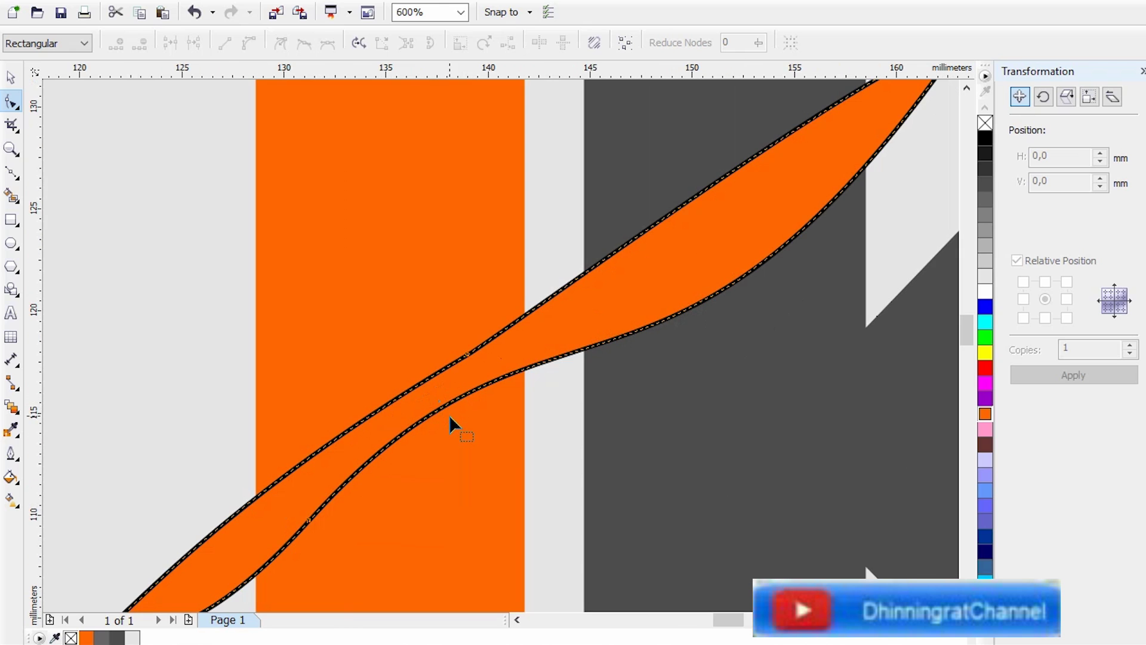
# Narrow the orange swoosh into a thin sliver by reshaping its lower edge and tip.
pyautogui.moveTo(439, 407); pyautogui.dragTo(308, 528)
pyautogui.scroll(-2, 401, 463)
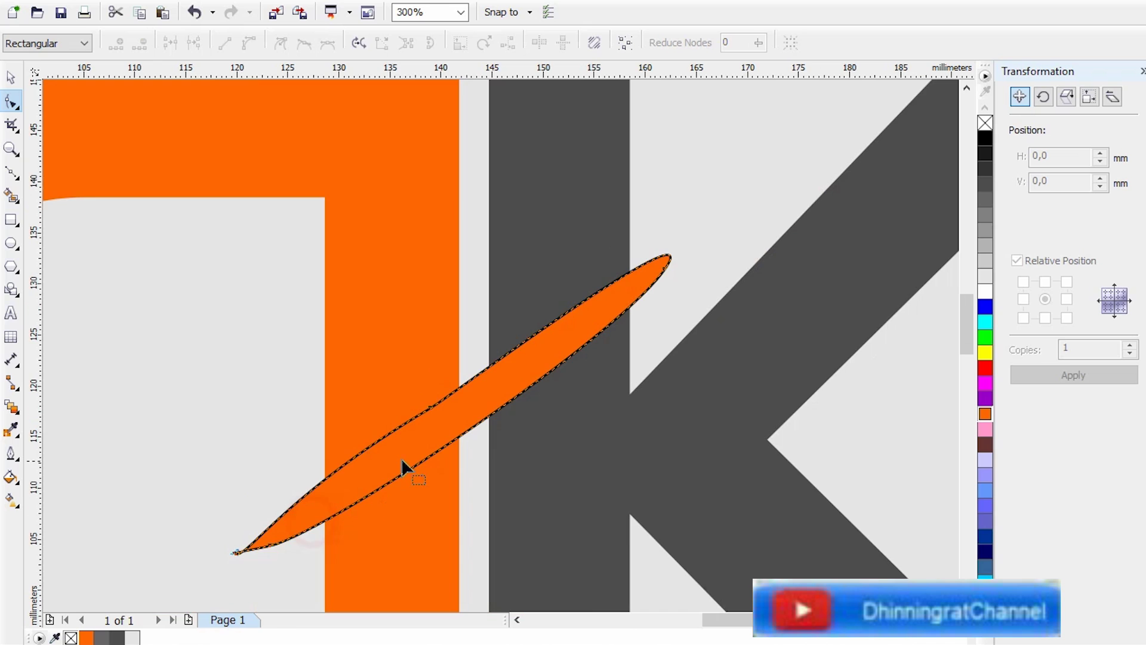
pyautogui.moveTo(492, 418)
pyautogui.mouseDown()
pyautogui.moveTo(474, 389)
pyautogui.moveTo(489, 395)
pyautogui.mouseUp()
pyautogui.scroll(4, 671, 269)
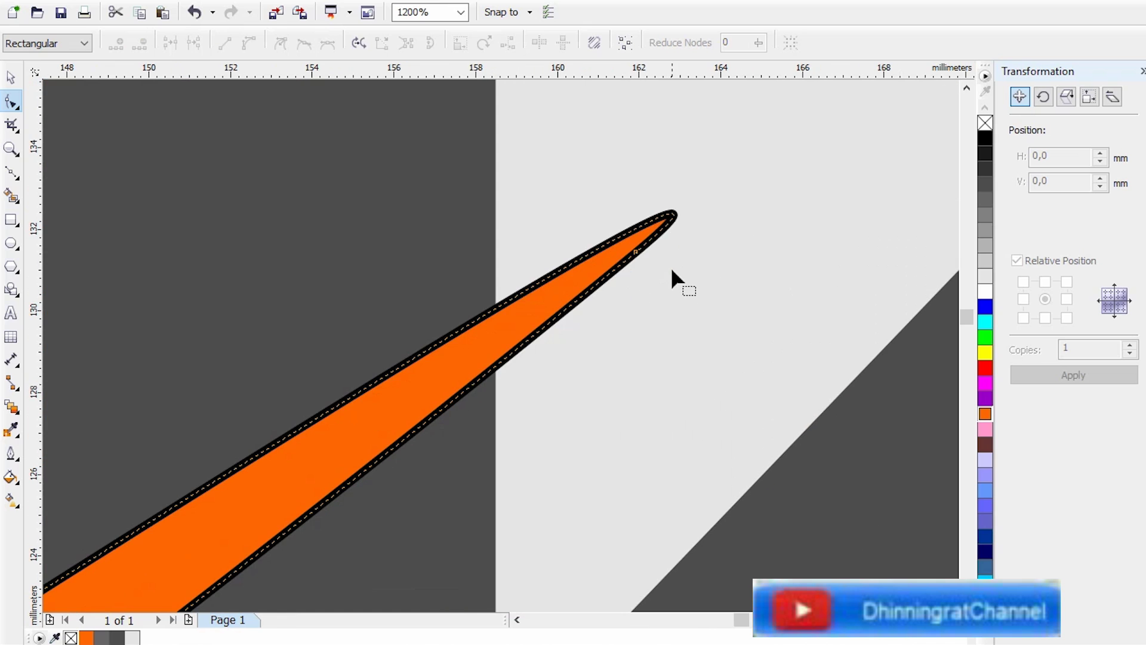
pyautogui.moveTo(637, 253); pyautogui.dragTo(660, 261)
pyautogui.scroll(-4, 661, 261)
# Fine-tune the sliver's lower edge and pull its upper tip further onto the K's stem.
pyautogui.click(485, 391)
pyautogui.moveTo(485, 392); pyautogui.dragTo(487, 389)
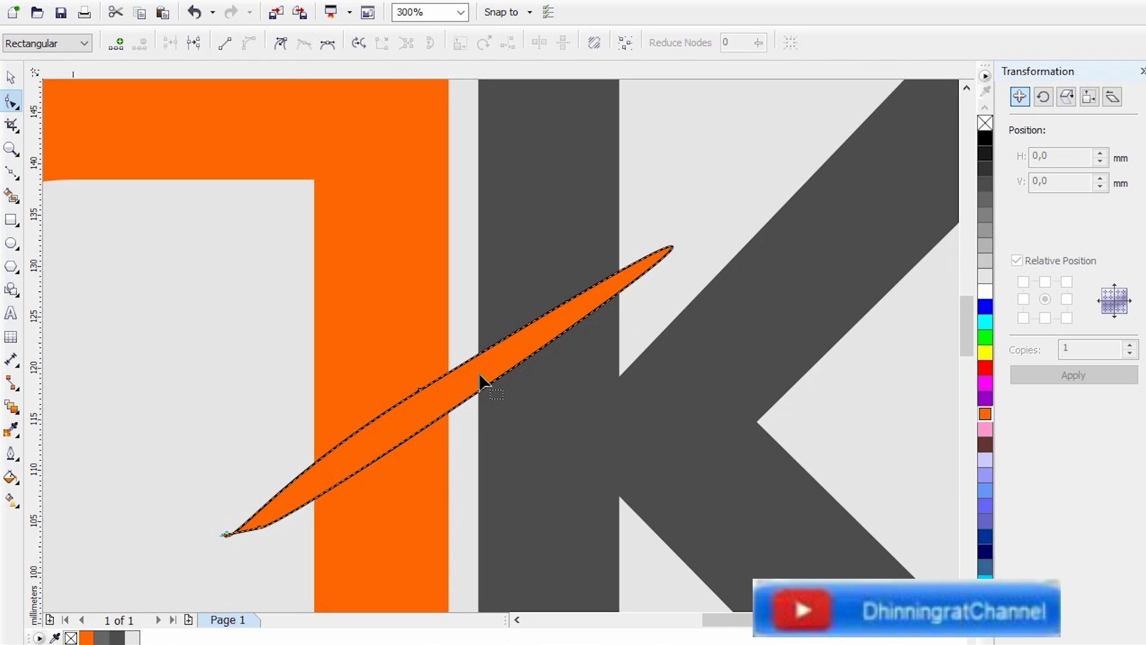
pyautogui.click(481, 388)
pyautogui.click(479, 375)
pyautogui.scroll(-2, 478, 373)
pyautogui.scroll(2, 566, 322)
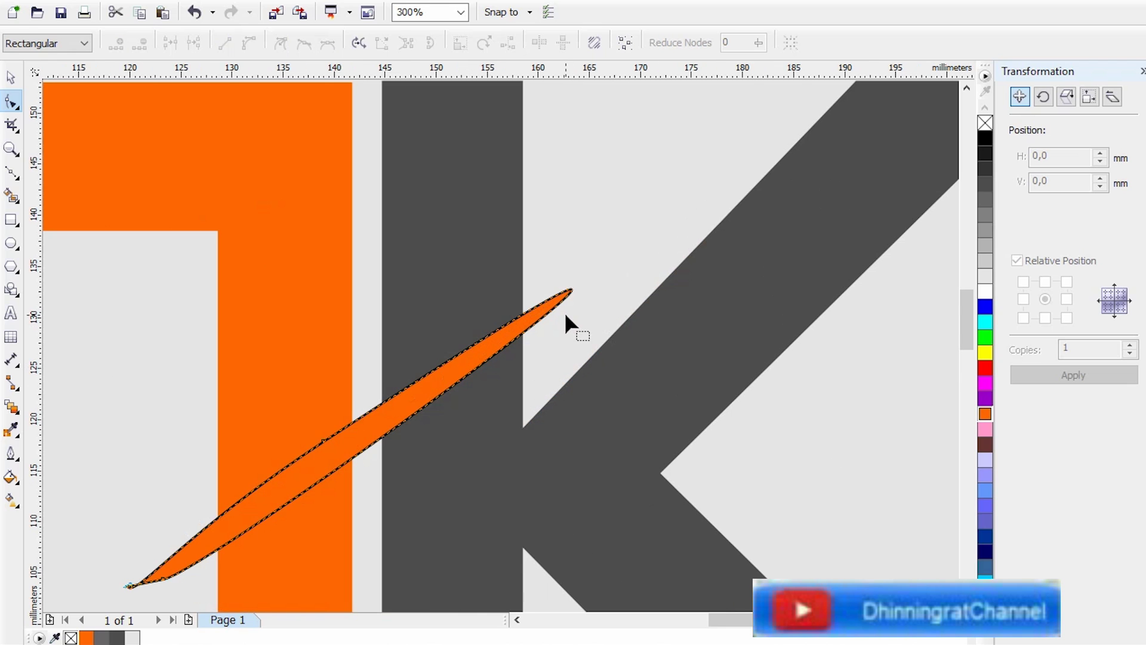
pyautogui.moveTo(570, 291)
pyautogui.mouseDown()
pyautogui.moveTo(586, 323)
pyautogui.moveTo(597, 299)
pyautogui.moveTo(581, 310)
pyautogui.mouseUp()
pyautogui.scroll(-2, 581, 310)
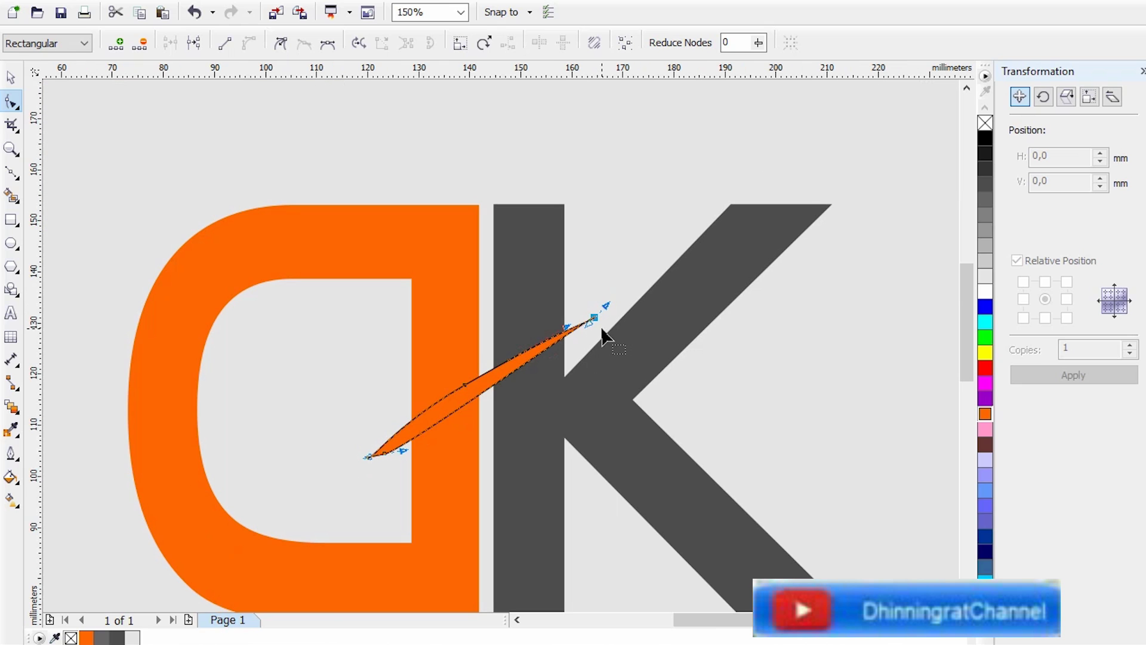
# Set the swoosh sliver's outline width to None and drag it down-left.
pyautogui.click(11, 76)
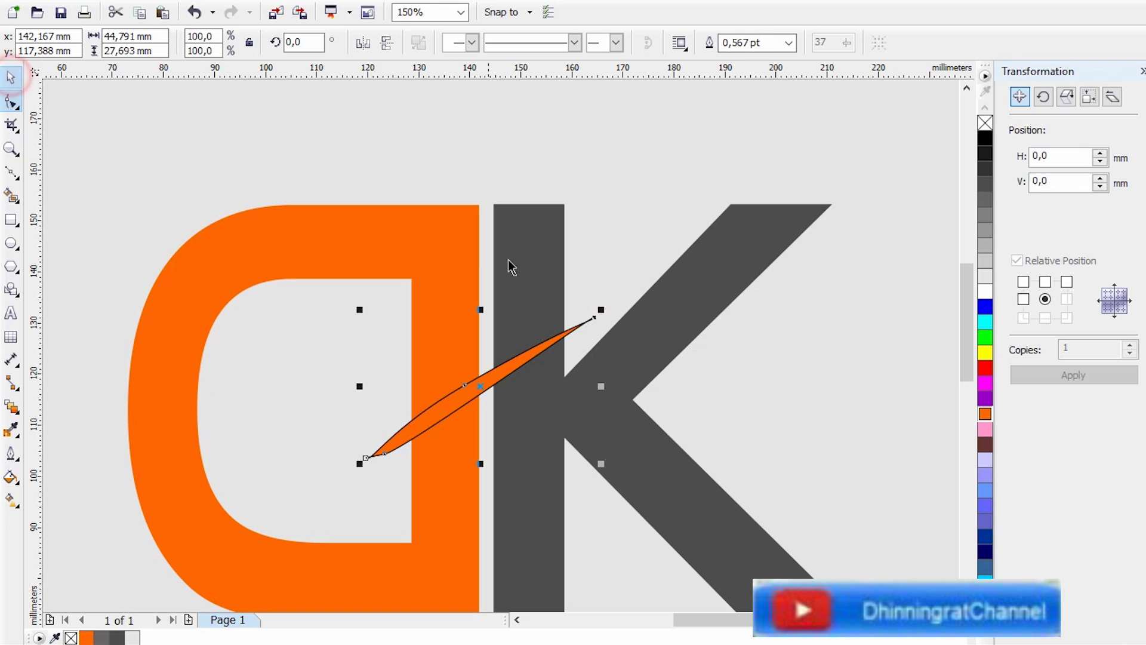
pyautogui.click(788, 42)
pyautogui.click(776, 59)
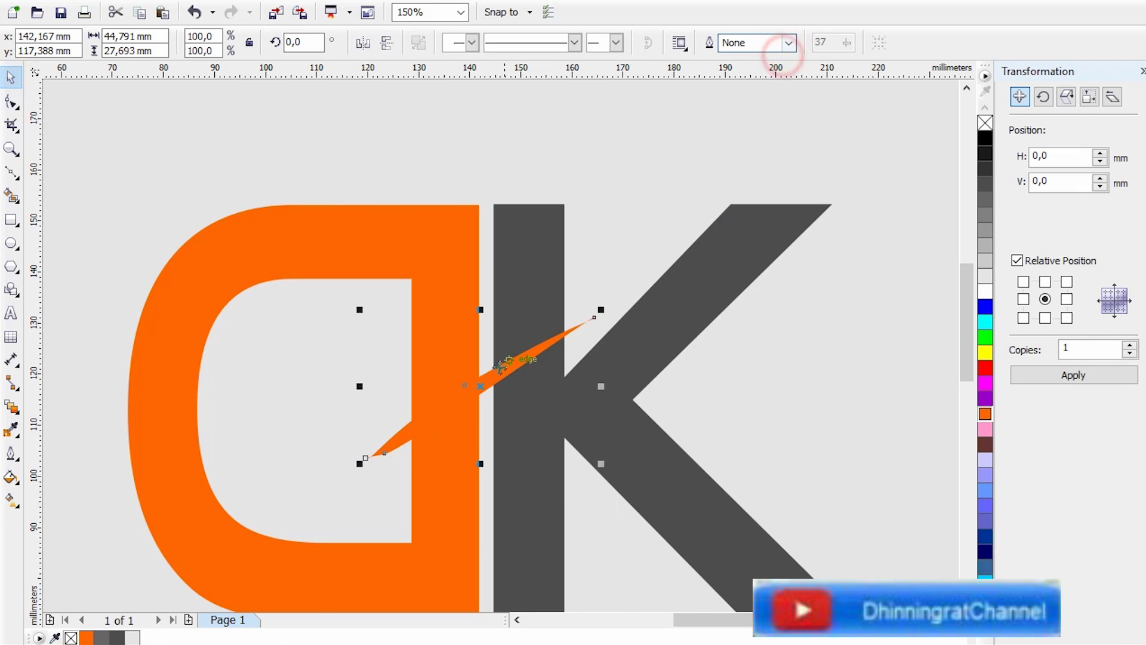
pyautogui.scroll(2, 507, 357)
pyautogui.moveTo(539, 358); pyautogui.dragTo(487, 492)
pyautogui.scroll(-2, 568, 269)
# Reposition the sliver so its tip meets the K's arm.
pyautogui.click(683, 179)
pyautogui.scroll(-2, 545, 273)
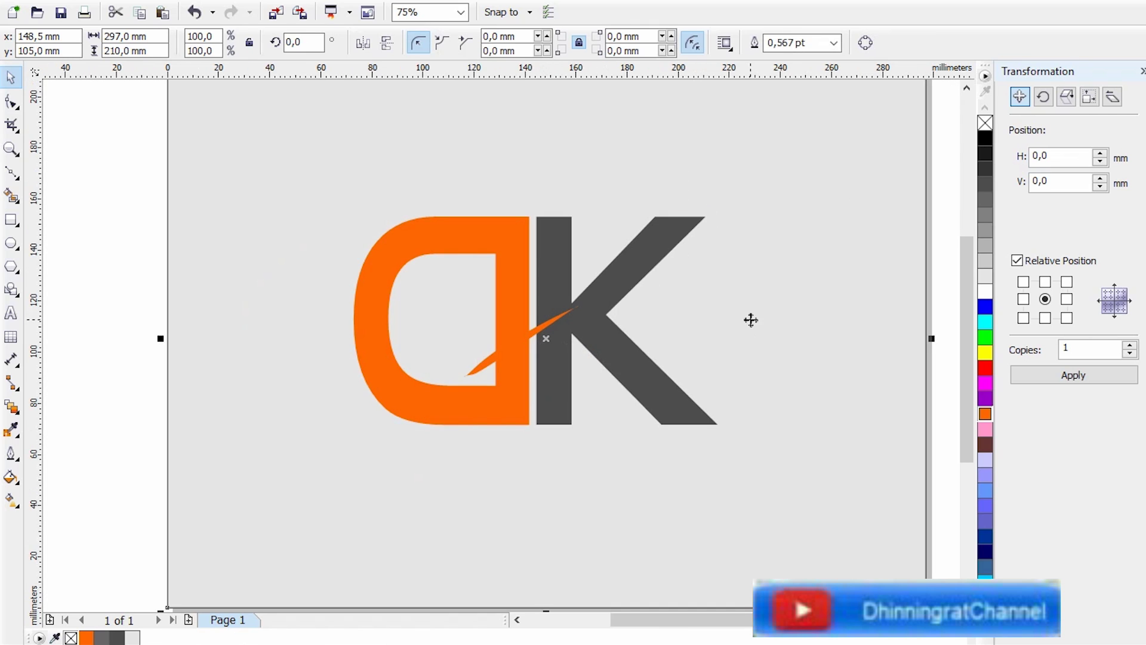
pyautogui.scroll(-2, 652, 336)
pyautogui.click(813, 287)
pyautogui.scroll(4, 640, 287)
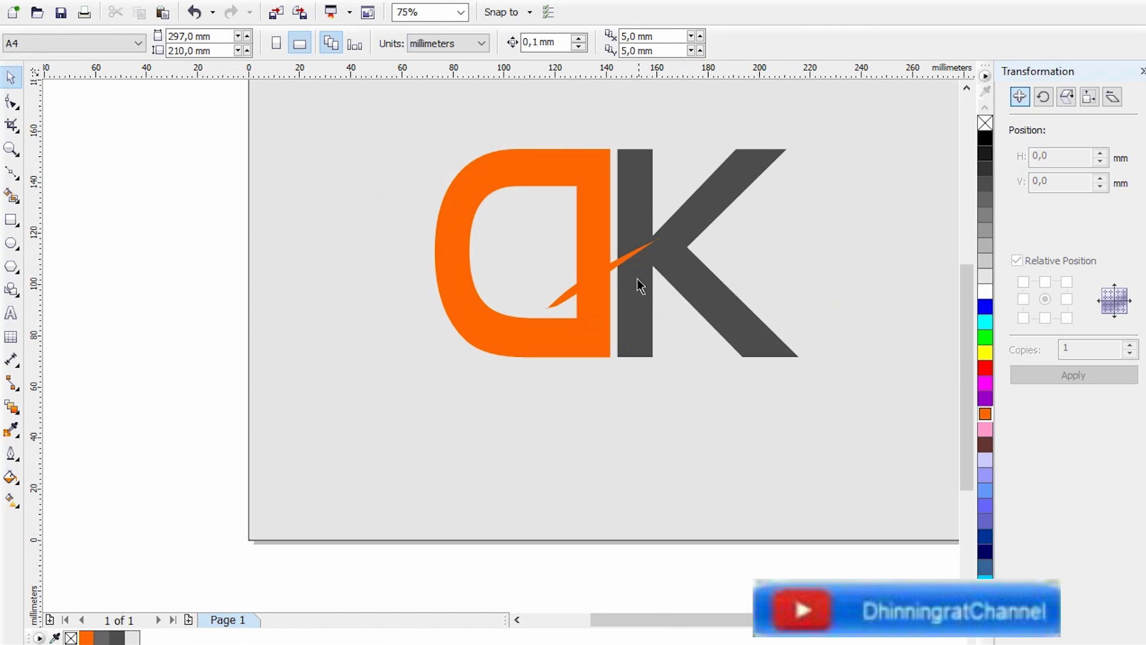
pyautogui.moveTo(643, 258); pyautogui.dragTo(718, 220)
pyautogui.scroll(-2, 691, 255)
pyautogui.click(699, 245)
pyautogui.scroll(-2, 686, 268)
pyautogui.click(800, 270)
pyautogui.scroll(2, 512, 243)
pyautogui.scroll(-2, 588, 343)
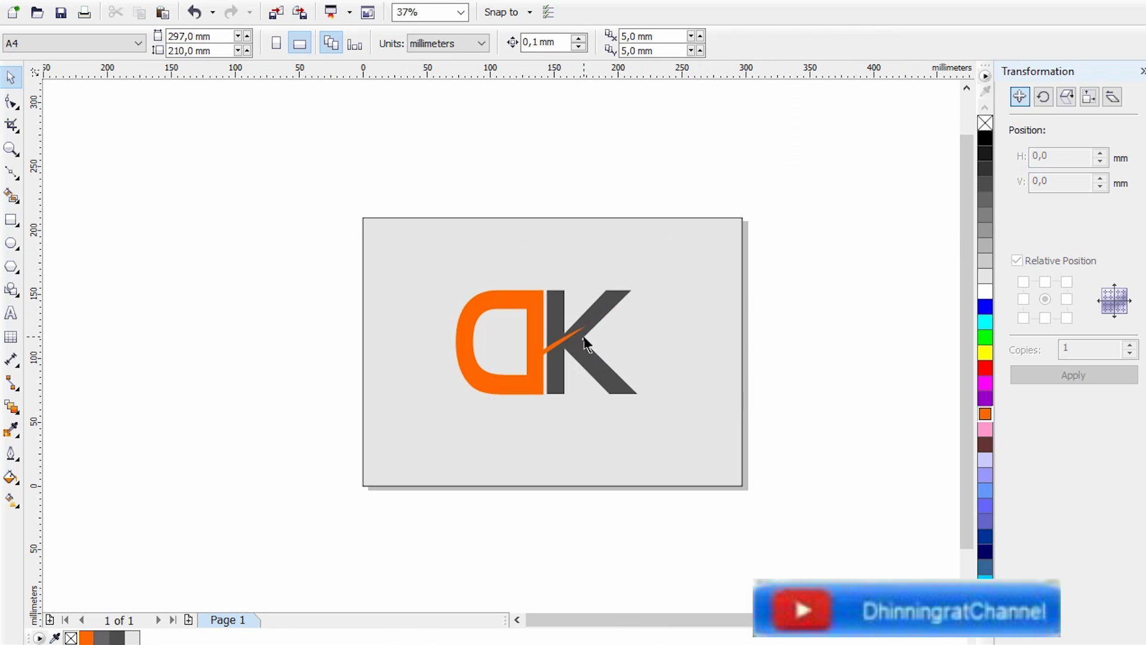
# Shrink the whole DK logo to about 104 × 60 mm and move it higher on the page.
pyautogui.moveTo(827, 445); pyautogui.dragTo(349, 250)
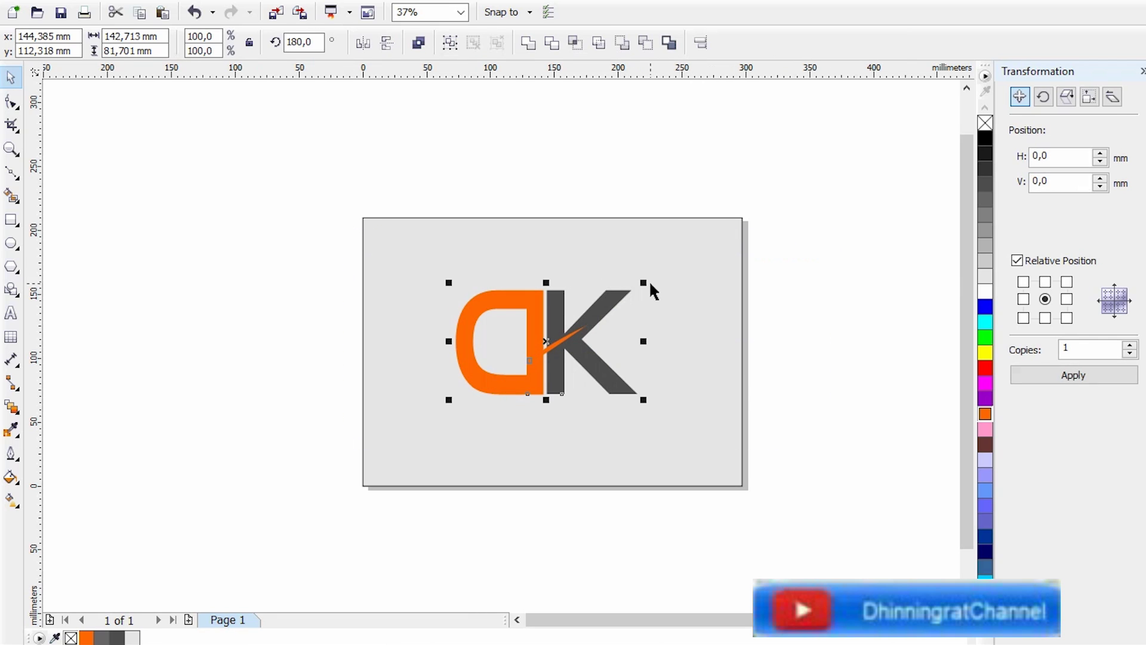
pyautogui.moveTo(644, 282); pyautogui.dragTo(617, 298)
pyautogui.moveTo(548, 341); pyautogui.dragTo(552, 320)
pyautogui.click(757, 285)
pyautogui.scroll(2, 578, 325)
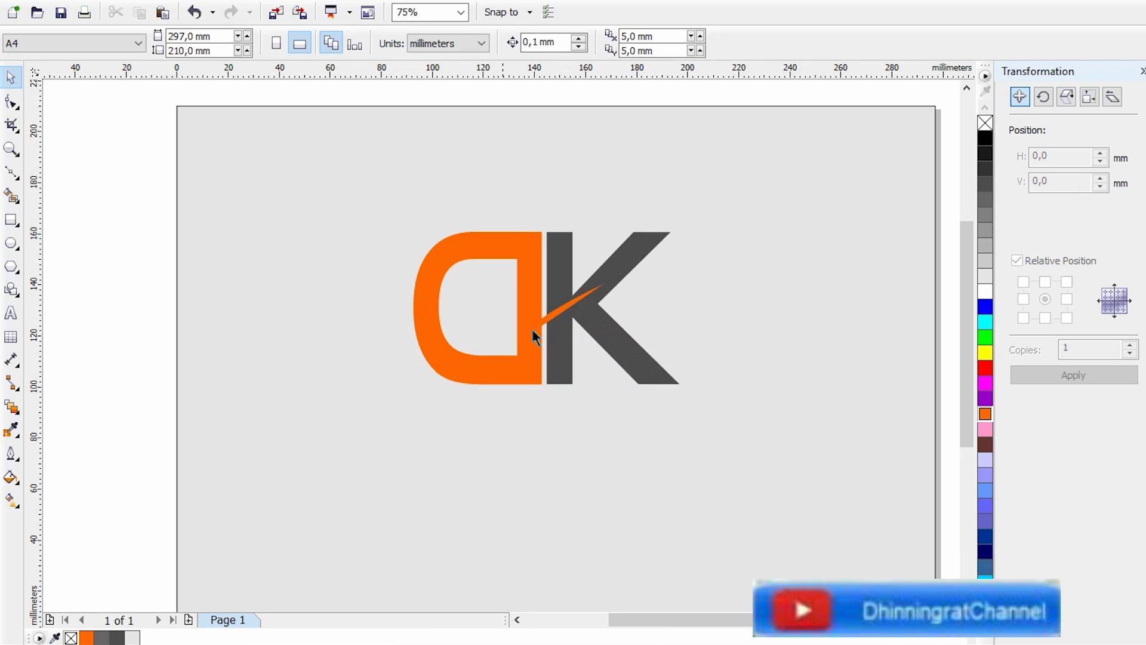
pyautogui.scroll(2, 578, 314)
# Slide the orange swoosh down-left so its tail reaches into the D.
pyautogui.moveTo(516, 314); pyautogui.dragTo(482, 327)
pyautogui.click(675, 225)
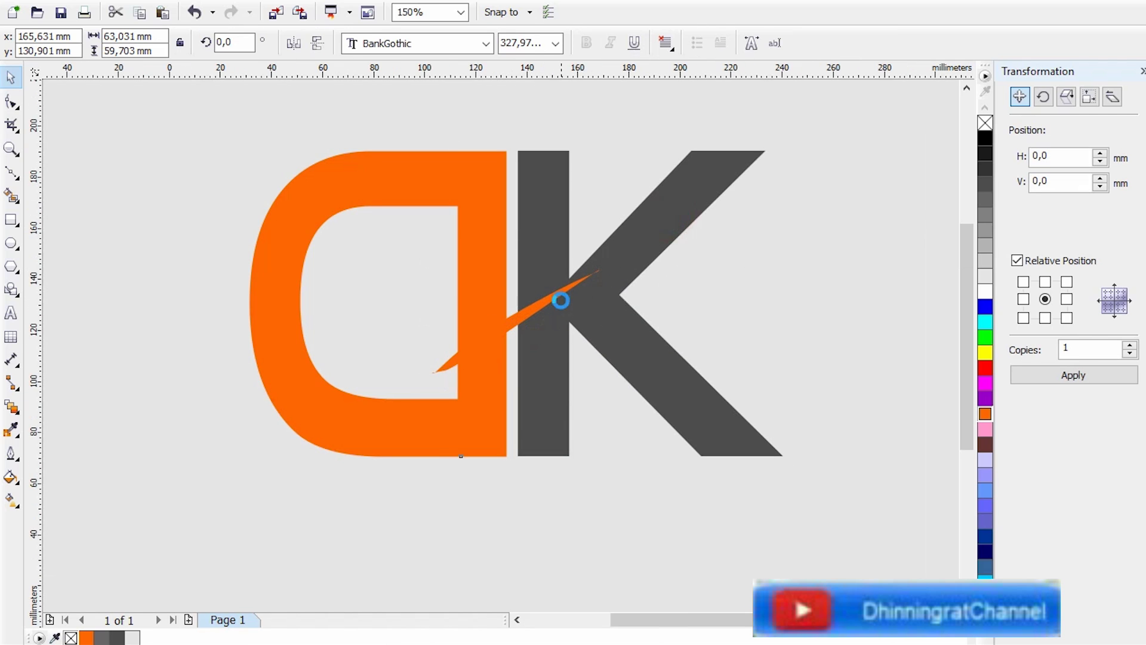
pyautogui.scroll(-4, 511, 355)
pyautogui.click(747, 301)
pyautogui.moveTo(778, 391); pyautogui.dragTo(388, 206)
# Combine the D, the K and the thin orange swoosh into one grouped logo object.
pyautogui.click(663, 303)
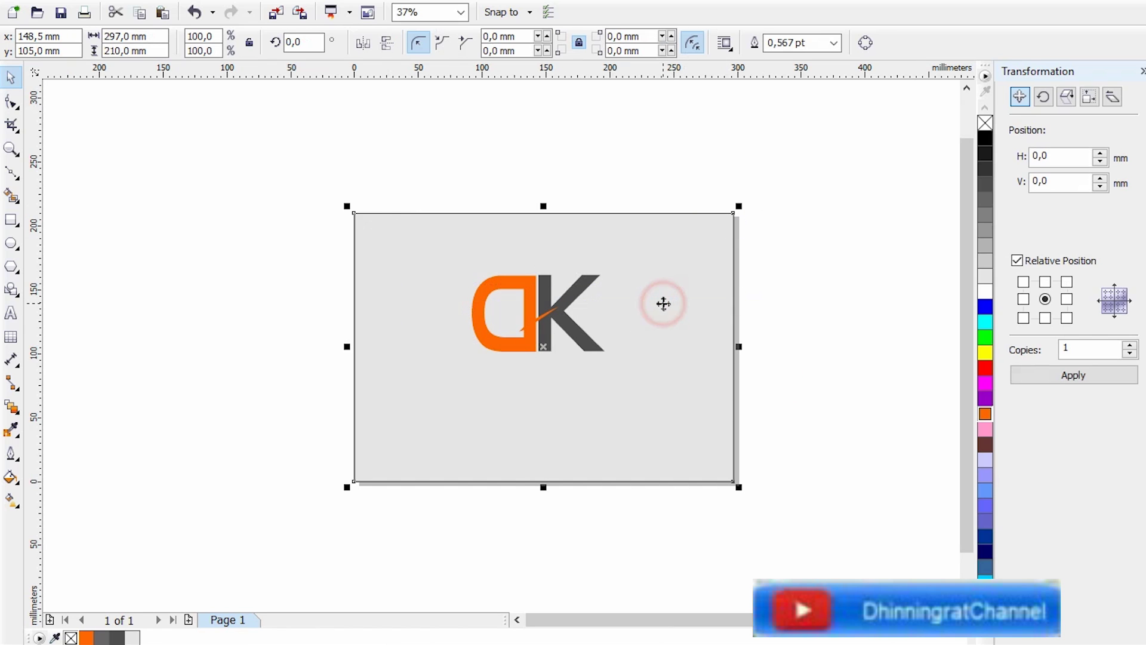
pyautogui.moveTo(800, 389); pyautogui.dragTo(385, 249)
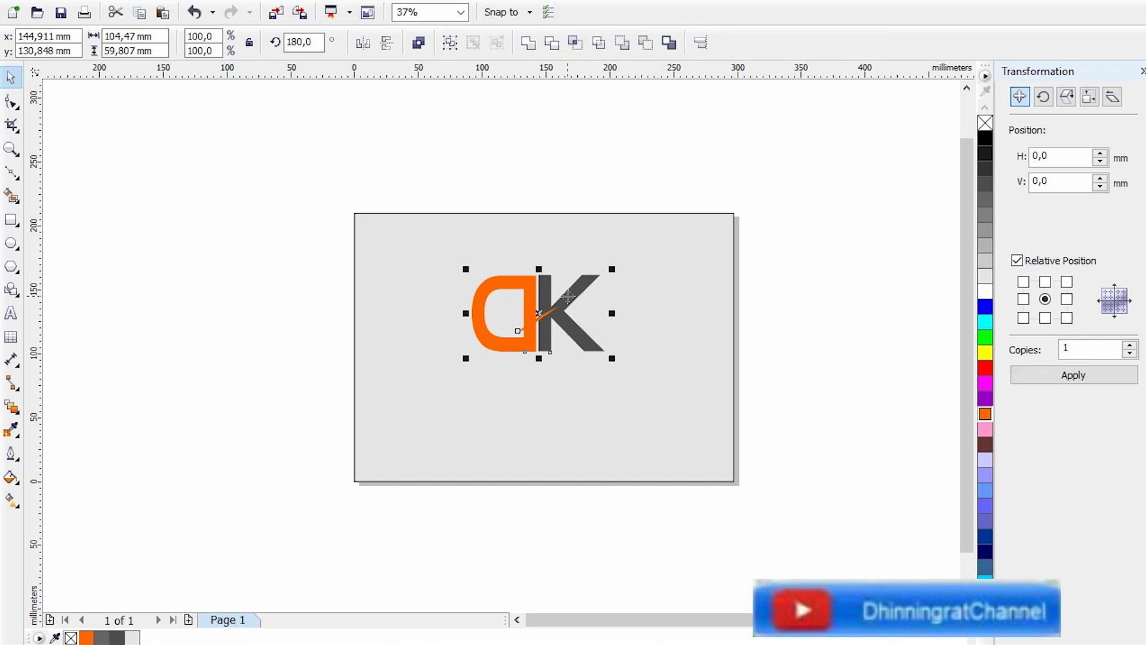
pyautogui.rightClick(569, 296)
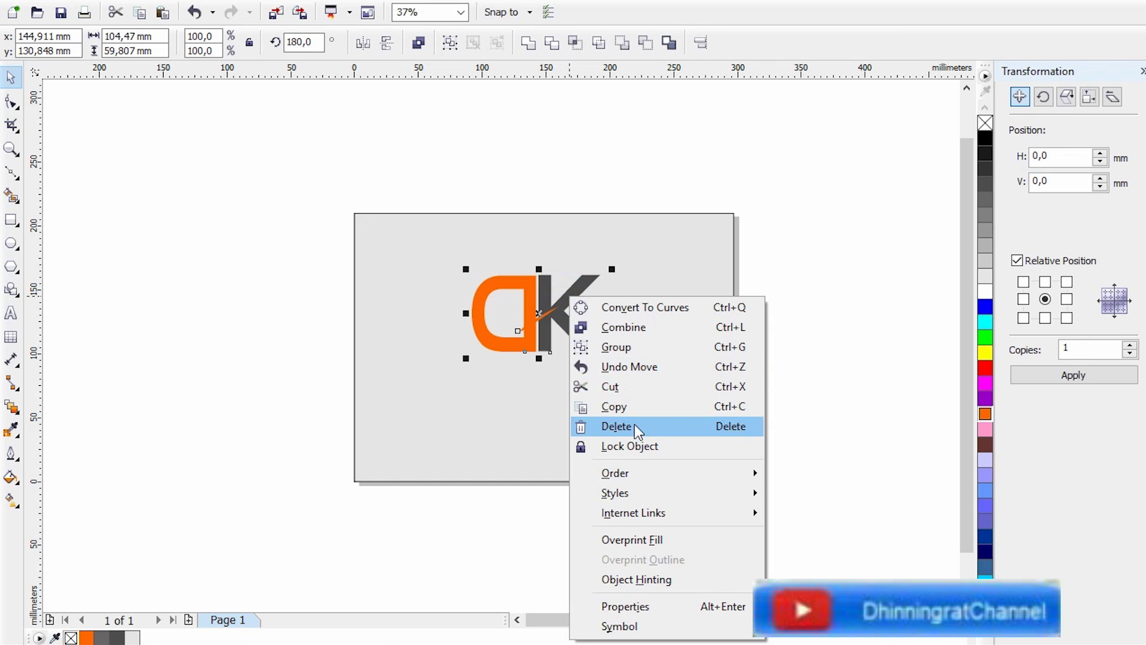
pyautogui.click(643, 346)
pyautogui.click(789, 316)
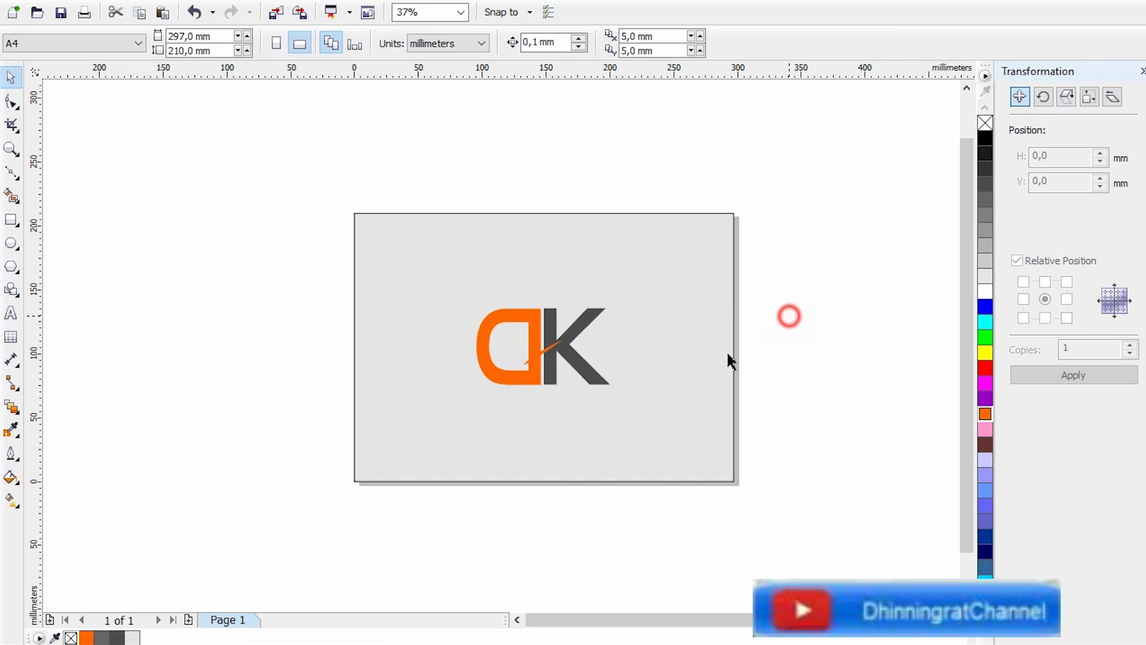
pyautogui.scroll(2, 758, 359)
pyautogui.scroll(-2, 750, 382)
pyautogui.scroll(2, 725, 365)
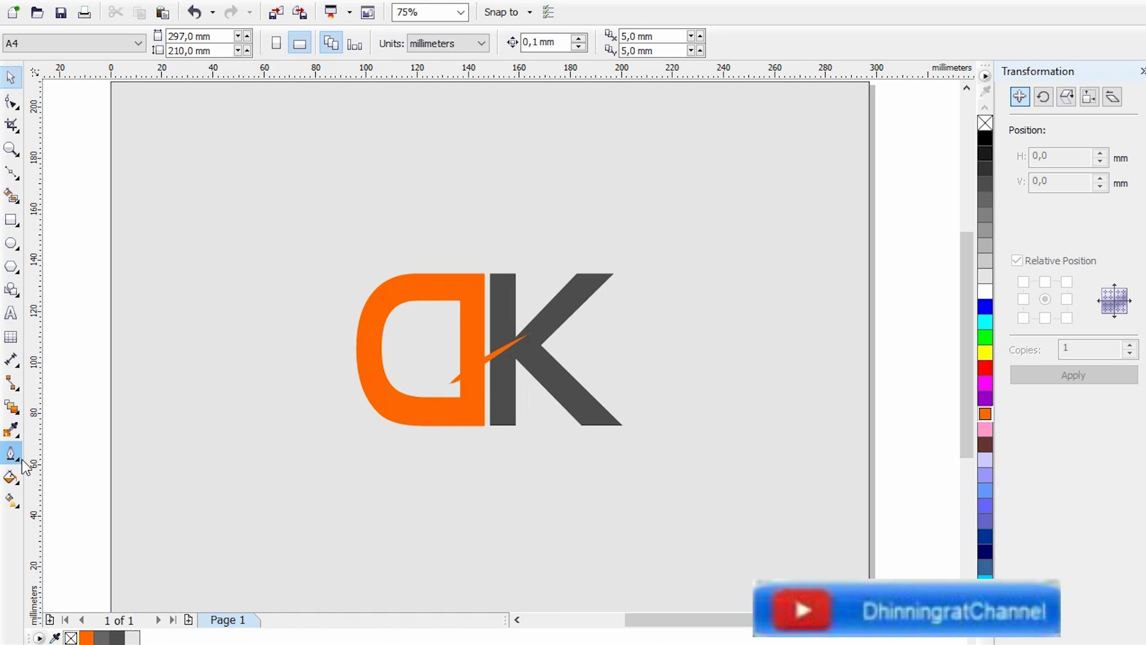
# Add a drop shadow to the DK logo using the Flat Top Right preset.
pyautogui.click(14, 409)
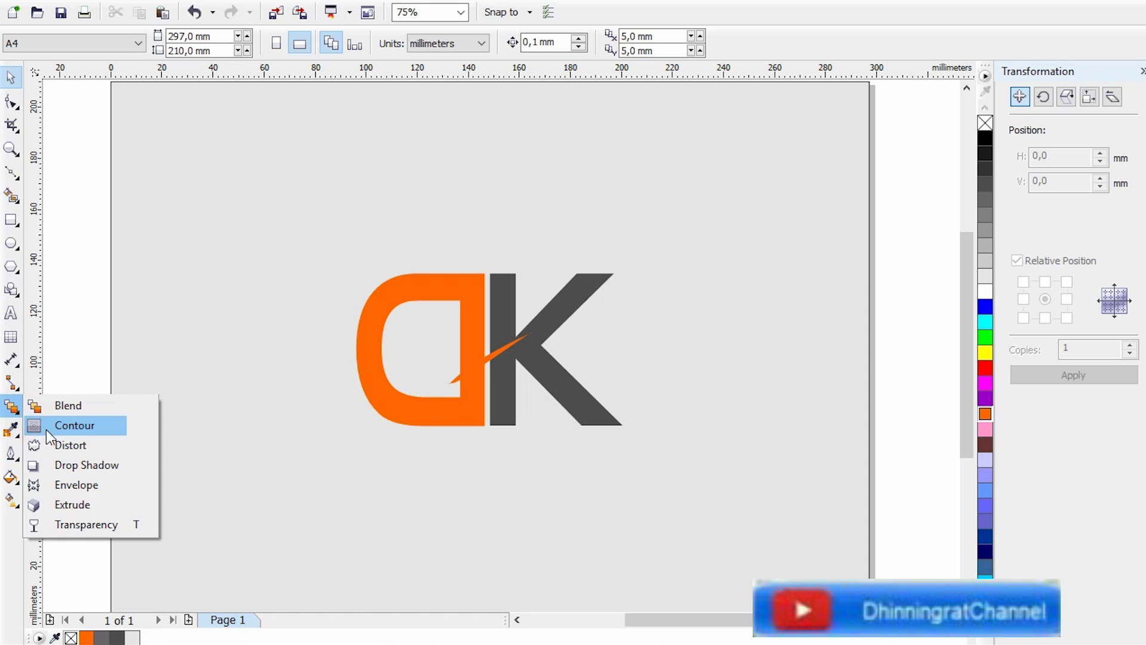
pyautogui.click(99, 471)
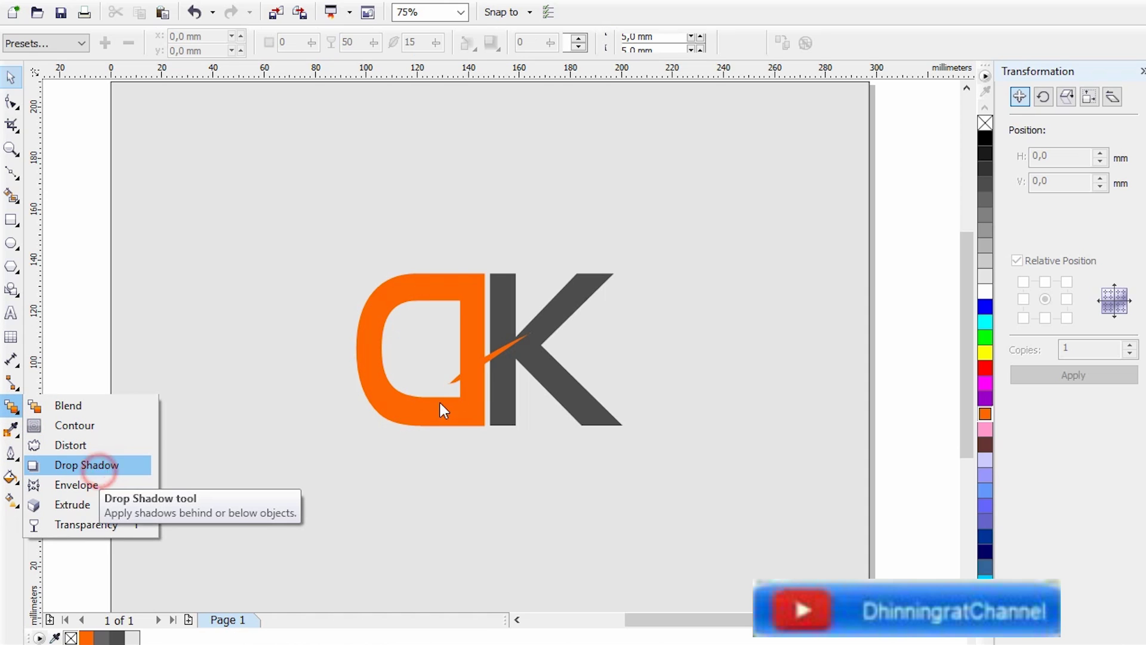
pyautogui.click(499, 378)
pyautogui.moveTo(507, 374); pyautogui.dragTo(681, 273)
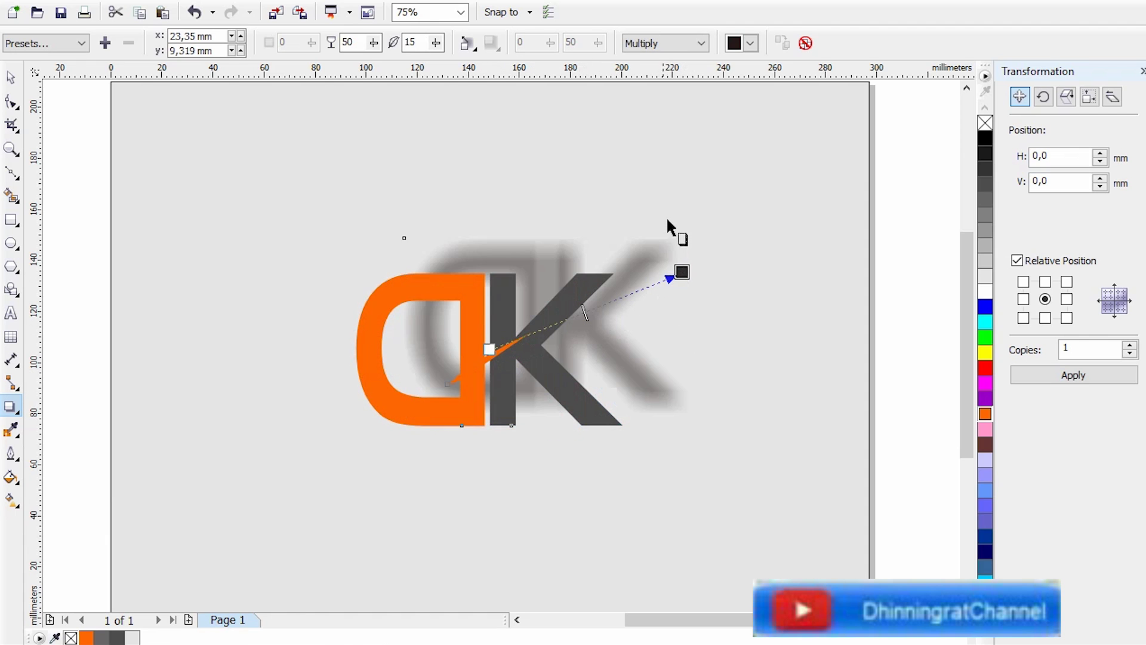
pyautogui.click(38, 43)
pyautogui.click(36, 58)
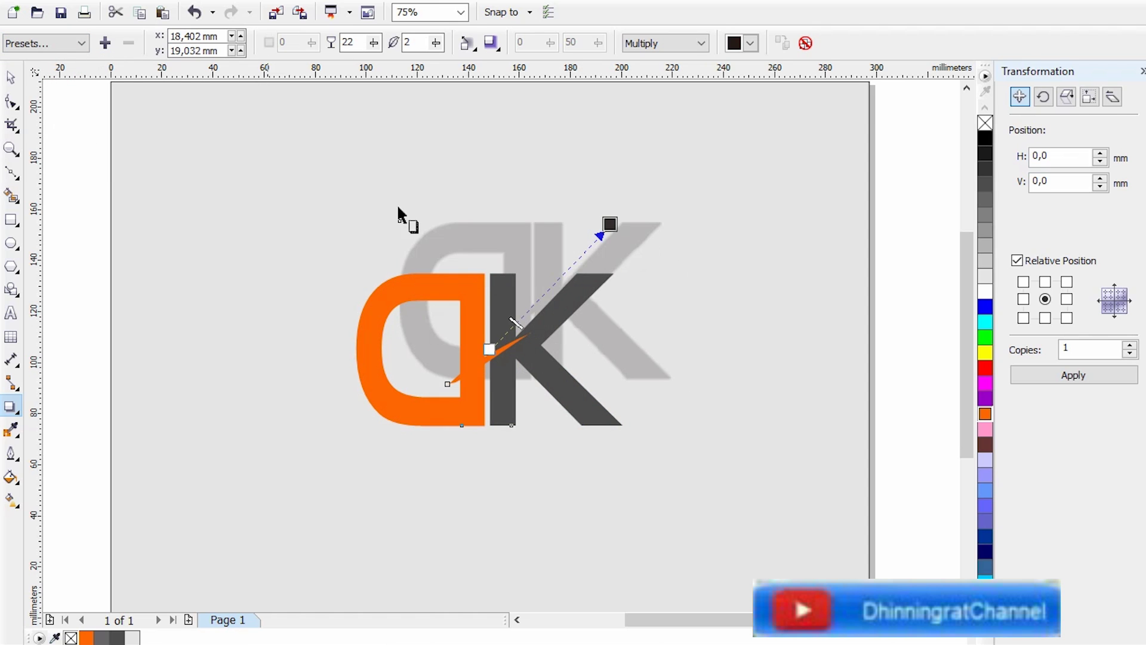
pyautogui.moveTo(609, 225); pyautogui.dragTo(607, 289)
# Offset the soft grey shadow slightly right and down from the logo.
pyautogui.scroll(2, 603, 284)
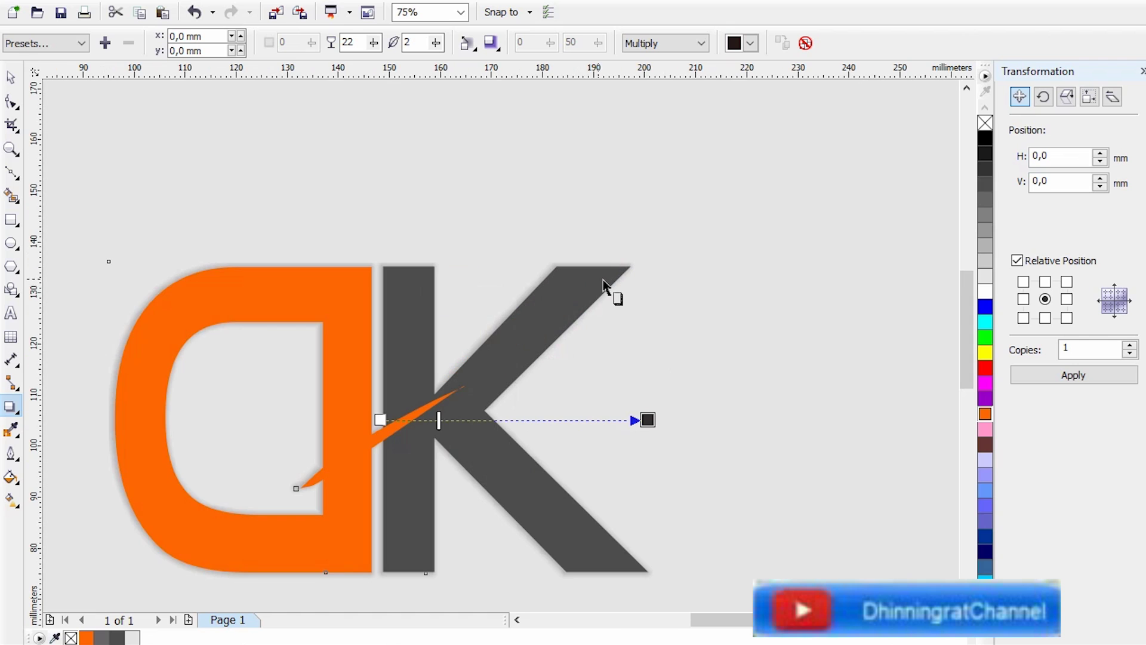
pyautogui.moveTo(647, 420); pyautogui.dragTo(670, 408)
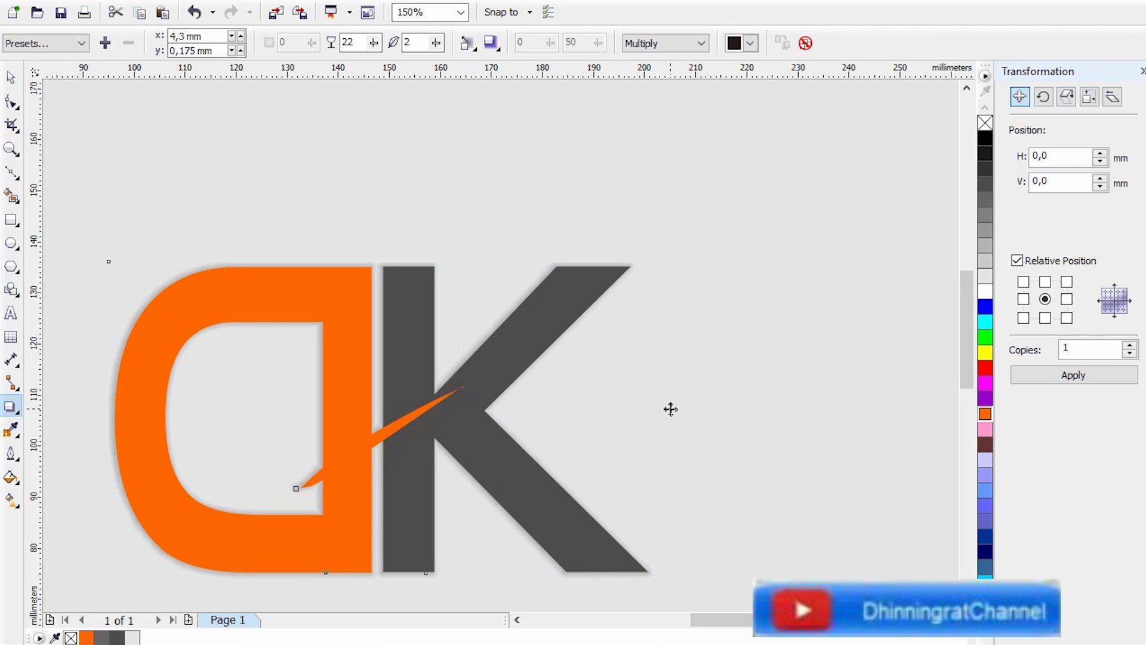
pyautogui.scroll(-4, 568, 399)
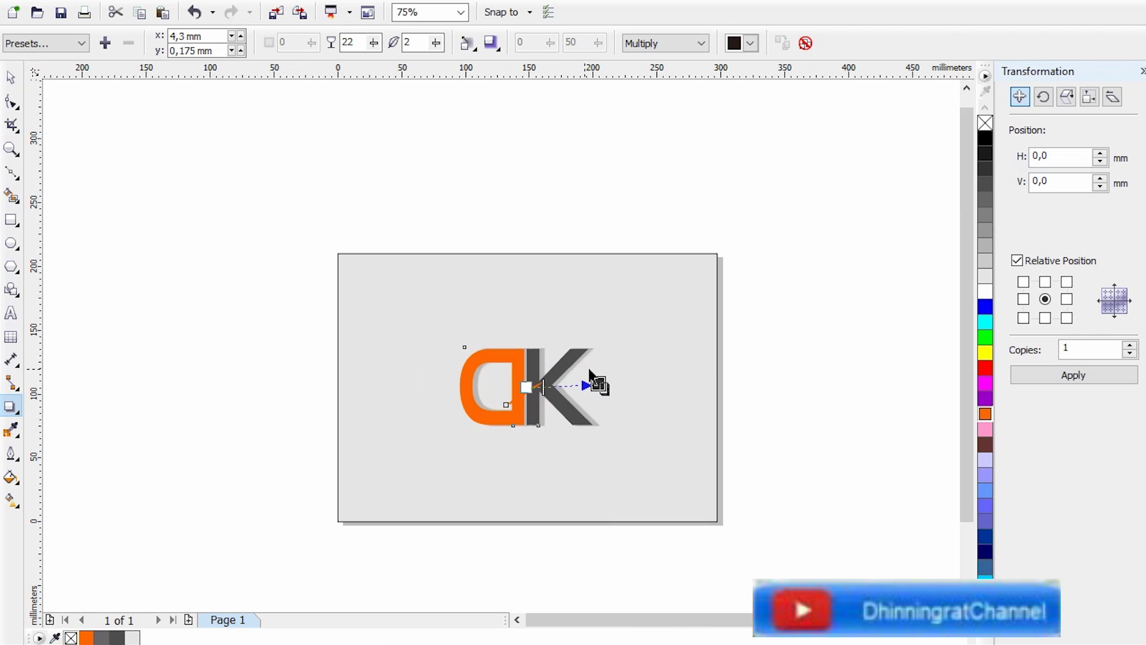
pyautogui.click(13, 80)
pyautogui.click(163, 210)
pyautogui.scroll(2, 614, 405)
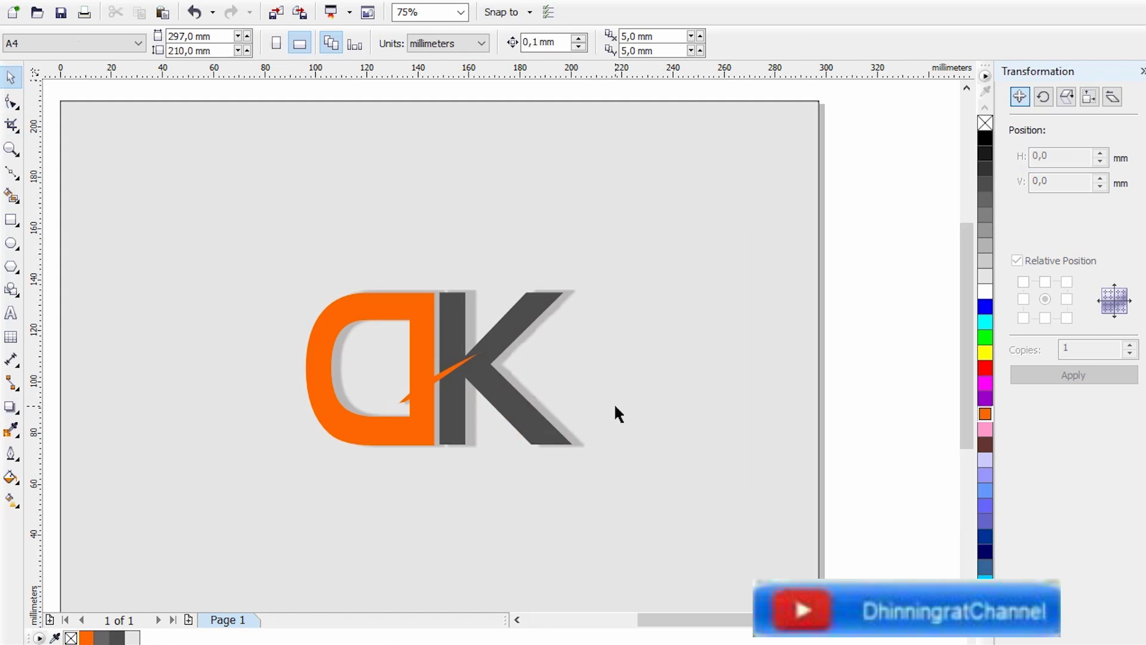
pyautogui.scroll(2, 512, 341)
pyautogui.click(516, 332)
pyautogui.click(558, 326)
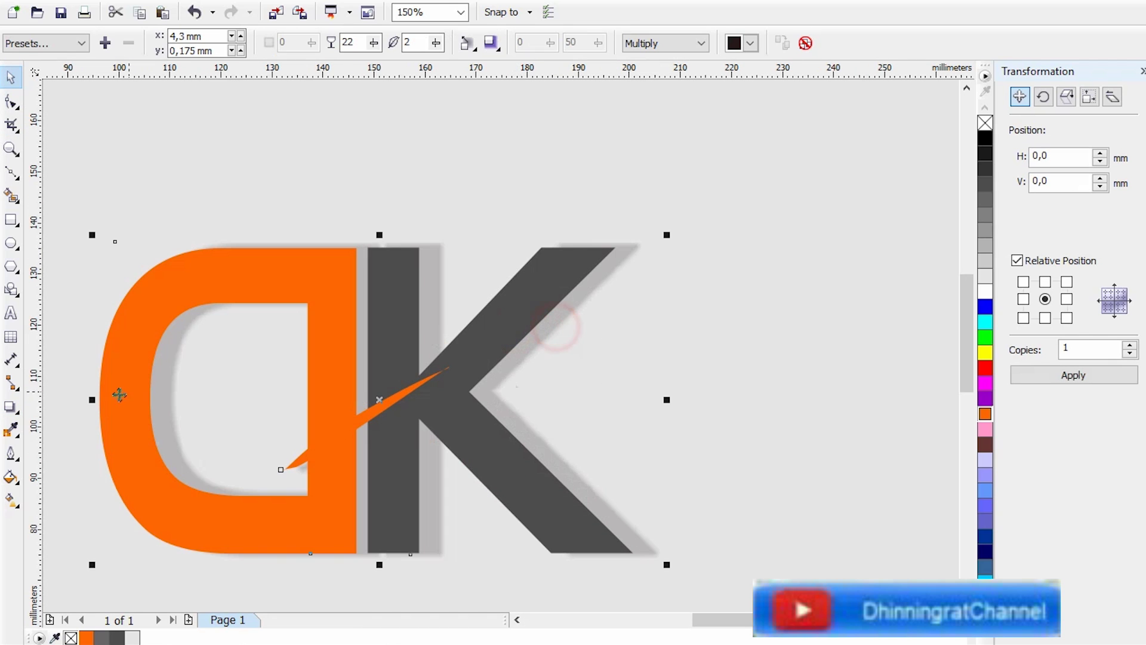
pyautogui.click(11, 428)
pyautogui.click(12, 409)
pyautogui.moveTo(652, 389); pyautogui.dragTo(634, 392)
pyautogui.scroll(-2, 634, 392)
pyautogui.click(11, 77)
pyautogui.click(81, 96)
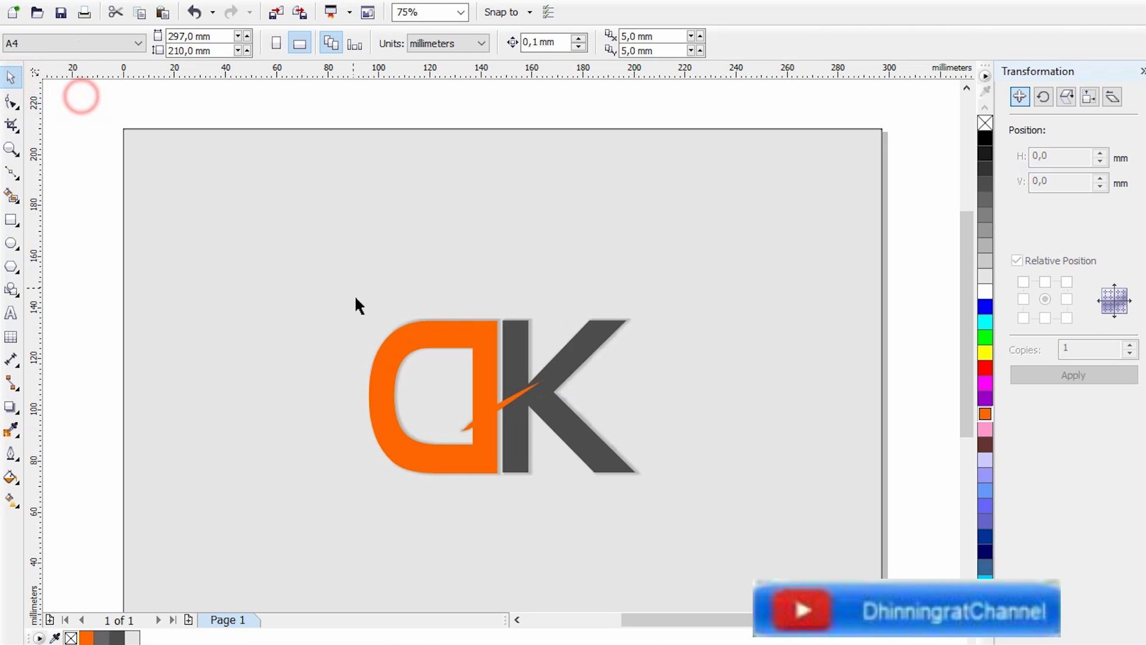
pyautogui.scroll(-1, 433, 430)
pyautogui.scroll(1, 433, 428)
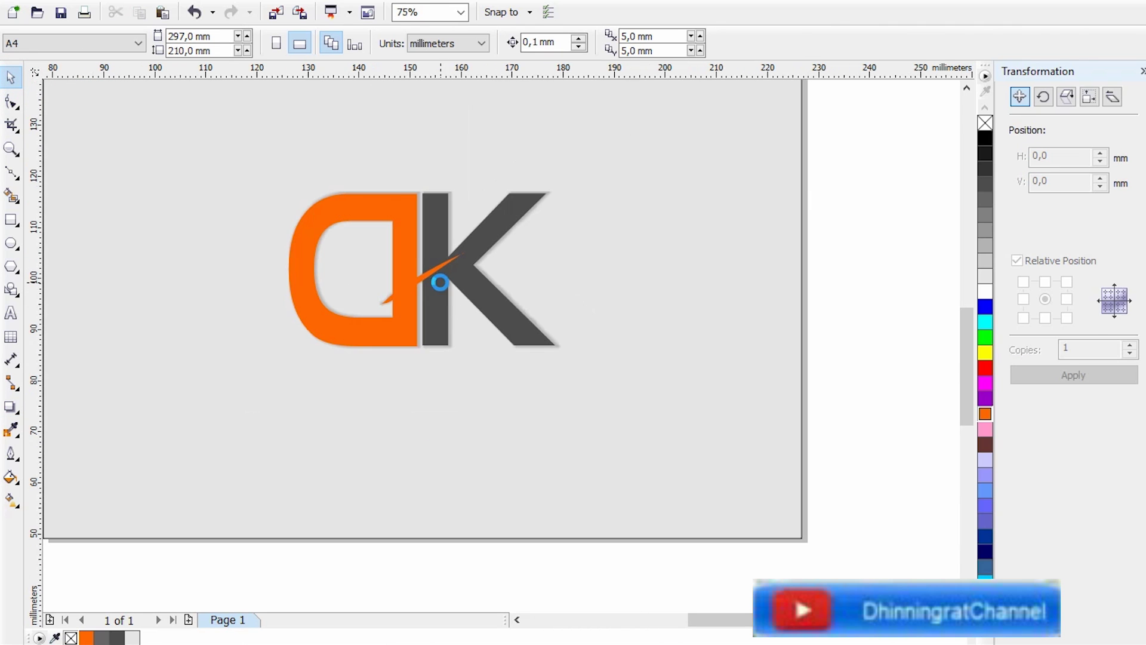
pyautogui.scroll(1, 425, 257)
pyautogui.click(425, 256)
pyautogui.click(759, 310)
pyautogui.click(499, 192)
pyautogui.rightClick(509, 212)
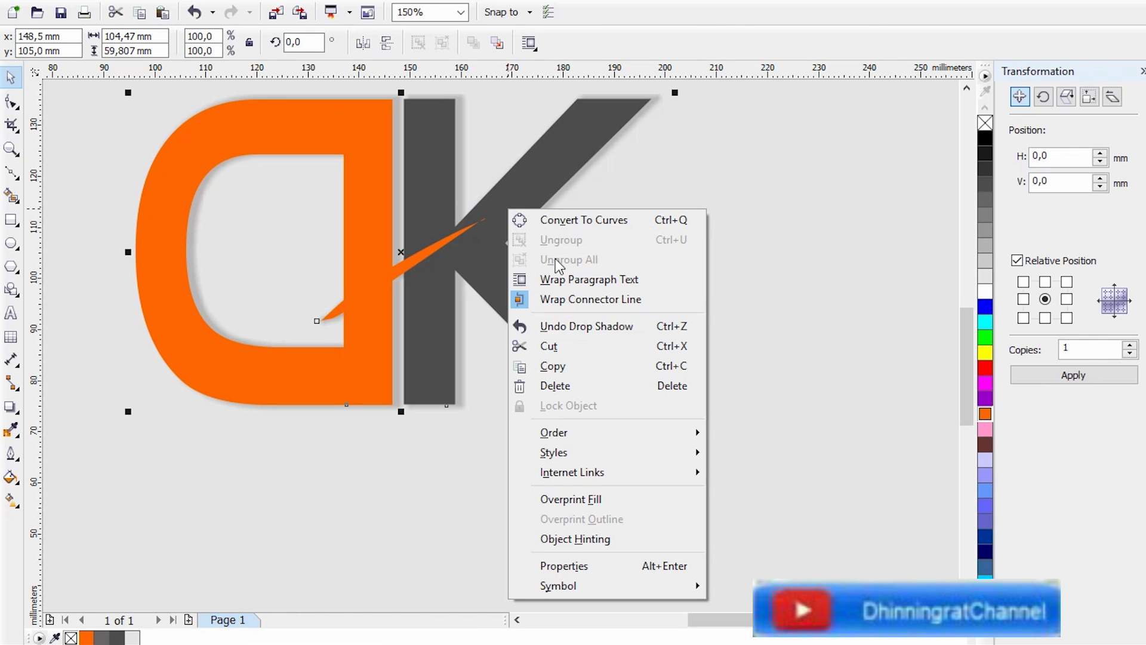
pyautogui.click(552, 183)
pyautogui.rightClick(553, 186)
pyautogui.click(494, 256)
pyautogui.click(757, 232)
pyautogui.click(432, 248)
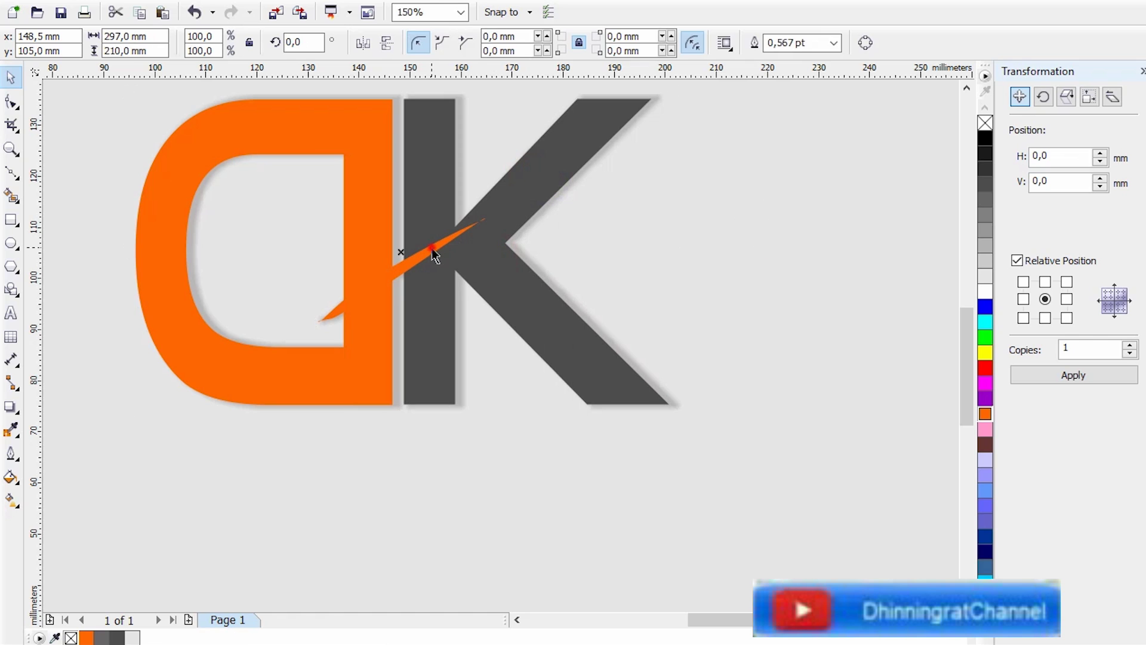
pyautogui.rightClick(521, 206)
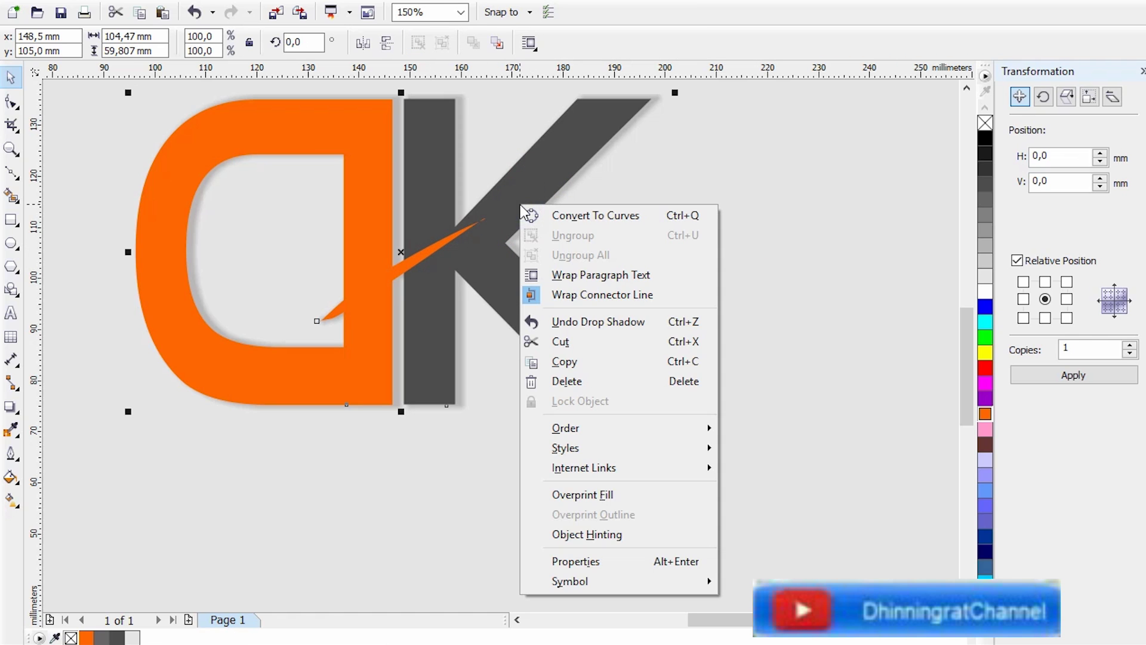
pyautogui.click(699, 170)
pyautogui.press('F3')
pyautogui.moveTo(469, 302); pyautogui.dragTo(881, 403)
pyautogui.click(461, 259)
pyautogui.rightClick(511, 247)
pyautogui.click(495, 239)
pyautogui.click(860, 360)
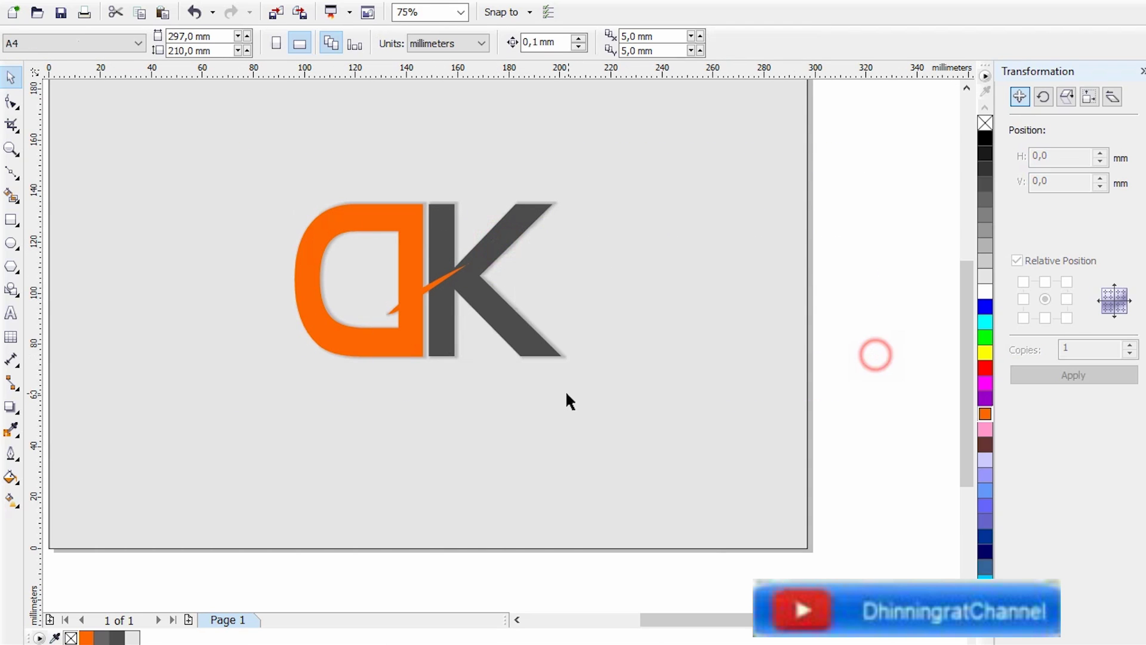
pyautogui.scroll(-2, 565, 389)
pyautogui.scroll(2, 543, 380)
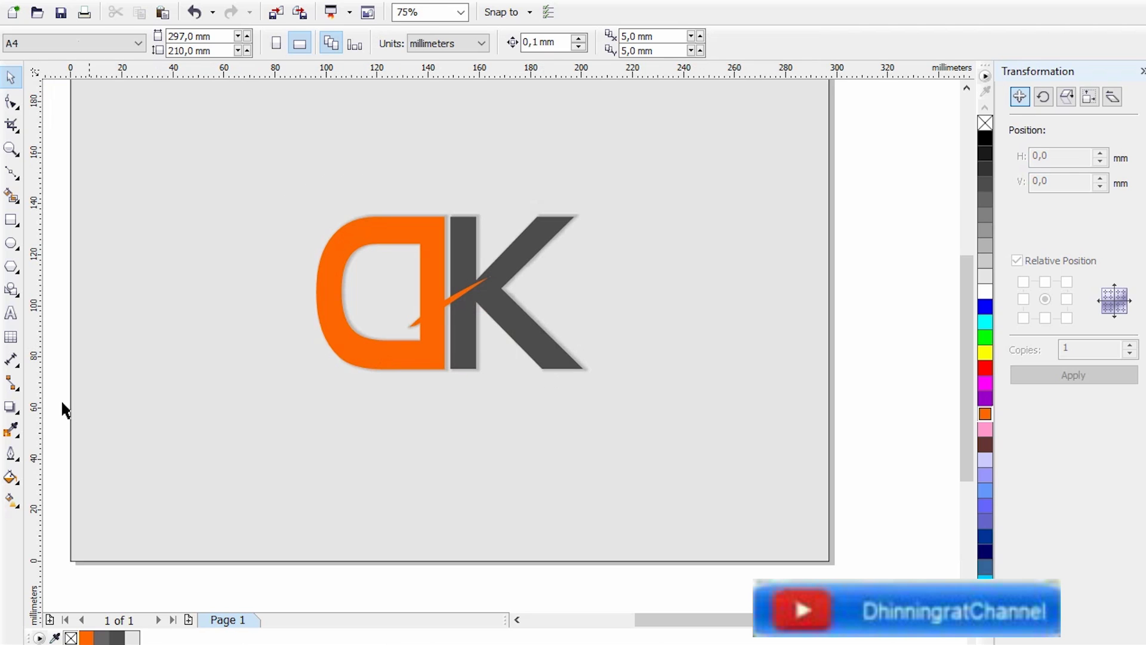
# Draw a flat ellipse under the logo, fill it light grey and remove its outline.
pyautogui.click(12, 244)
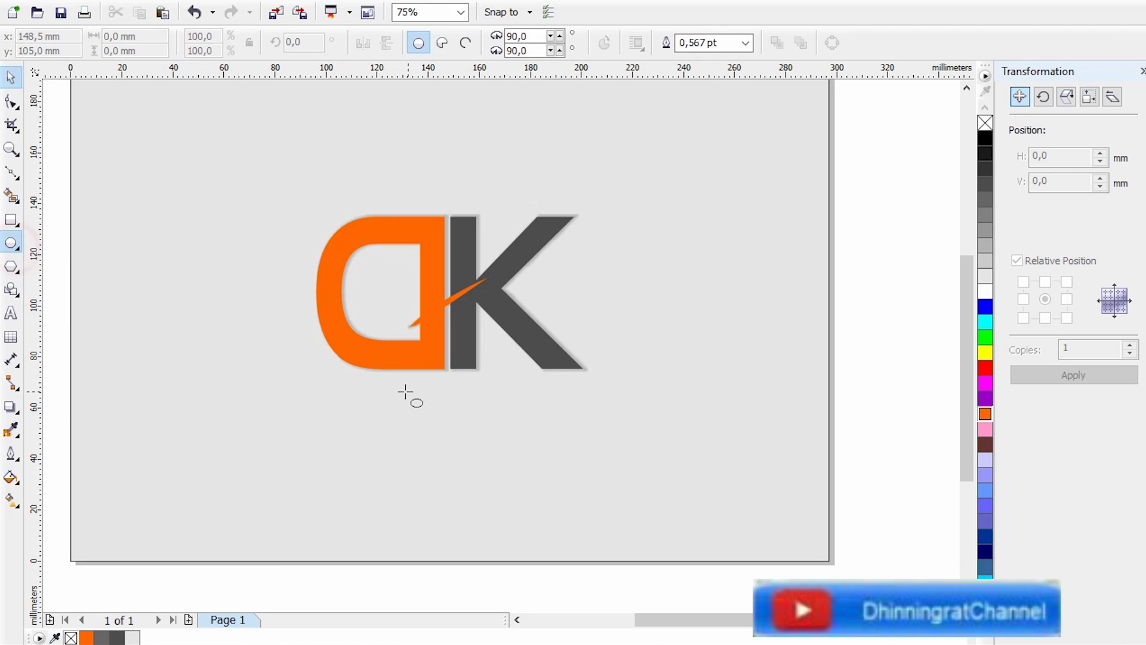
pyautogui.moveTo(355, 390); pyautogui.dragTo(587, 394)
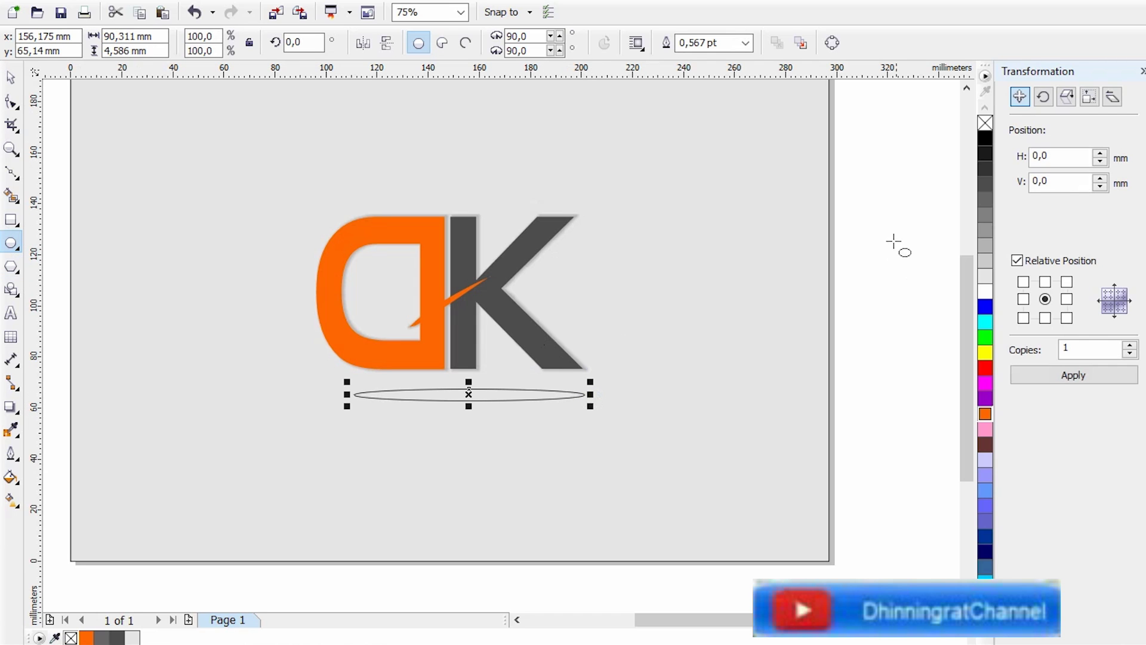
pyautogui.click(986, 246)
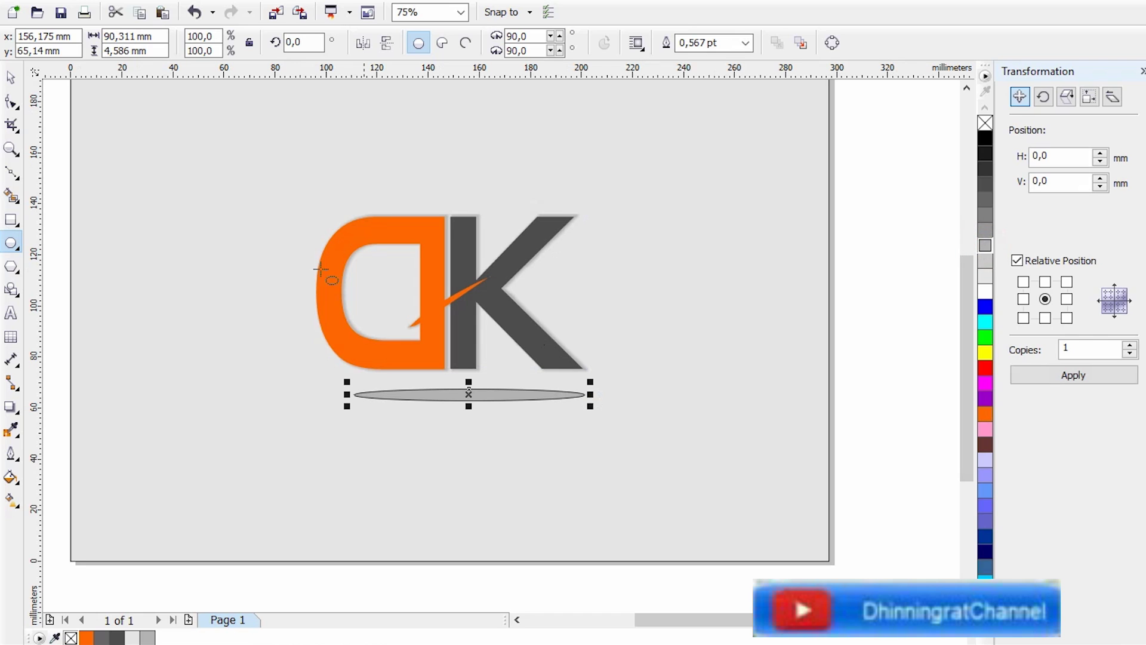
pyautogui.click(746, 43)
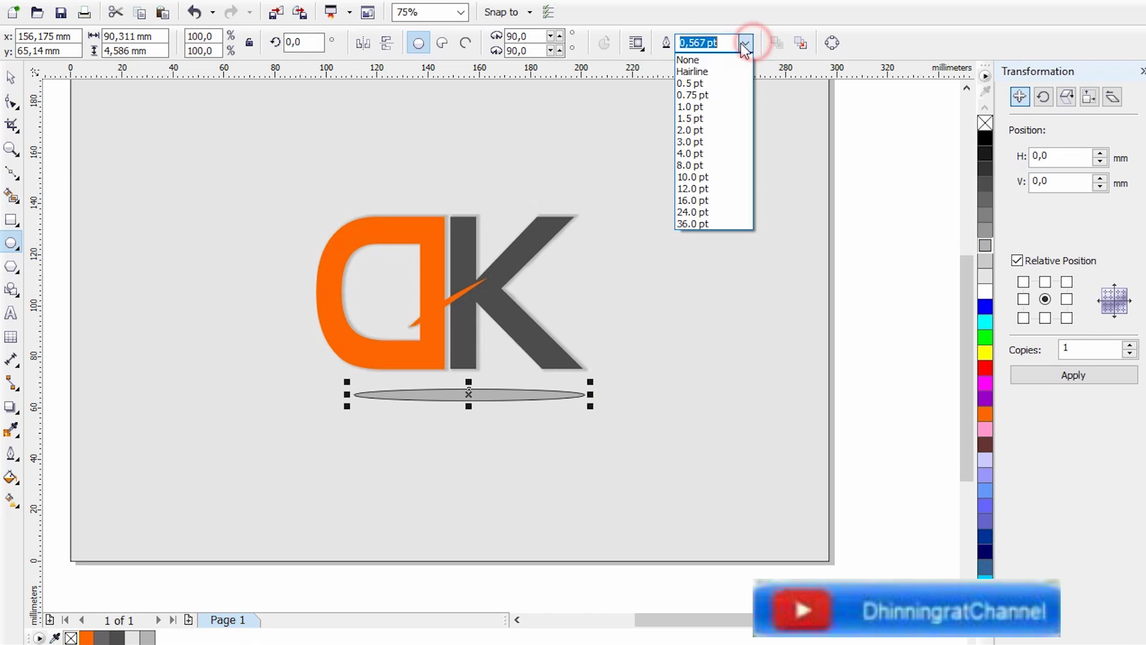
pyautogui.click(753, 56)
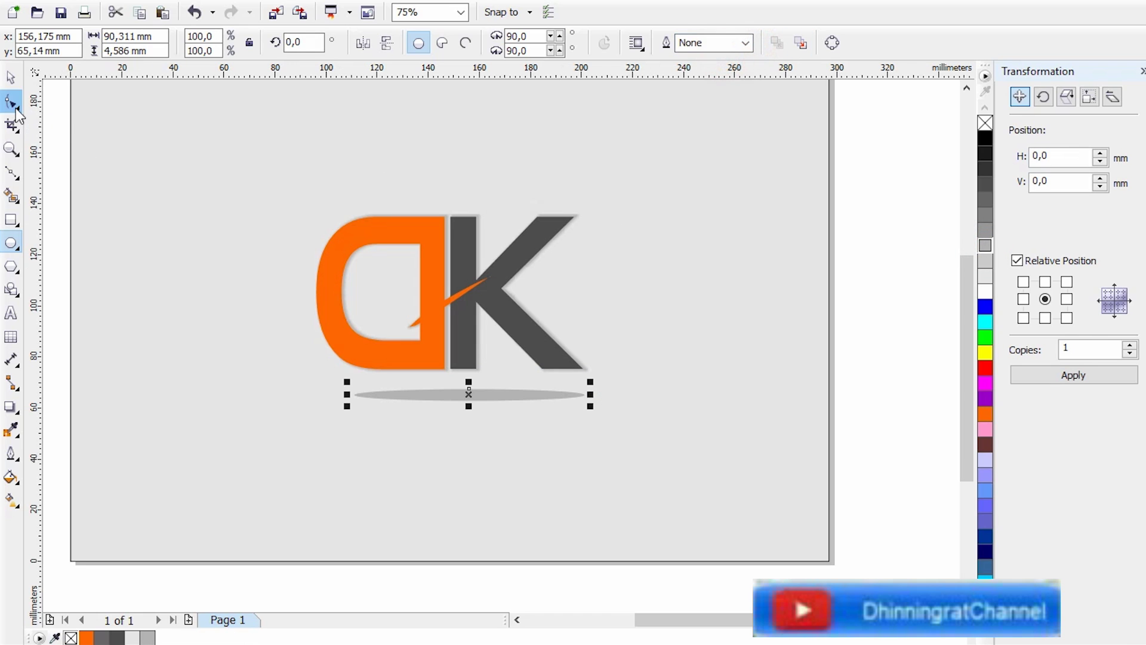
pyautogui.click(11, 76)
# Move the ellipse just beneath the logo and stretch it to about 103 × 4.6 mm.
pyautogui.scroll(1, 543, 384)
pyautogui.click(436, 415)
pyautogui.moveTo(419, 400); pyautogui.dragTo(387, 369)
pyautogui.moveTo(602, 380); pyautogui.dragTo(668, 351)
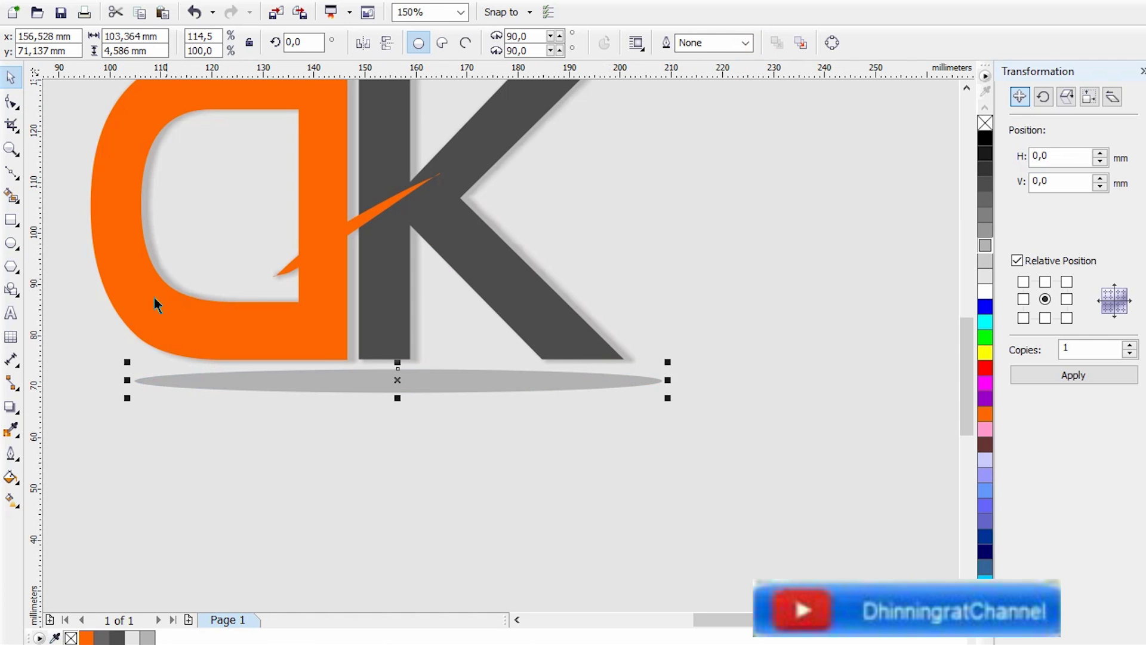
pyautogui.click(16, 412)
# Give the grey ellipse Uniform transparency of about 50.
pyautogui.click(90, 524)
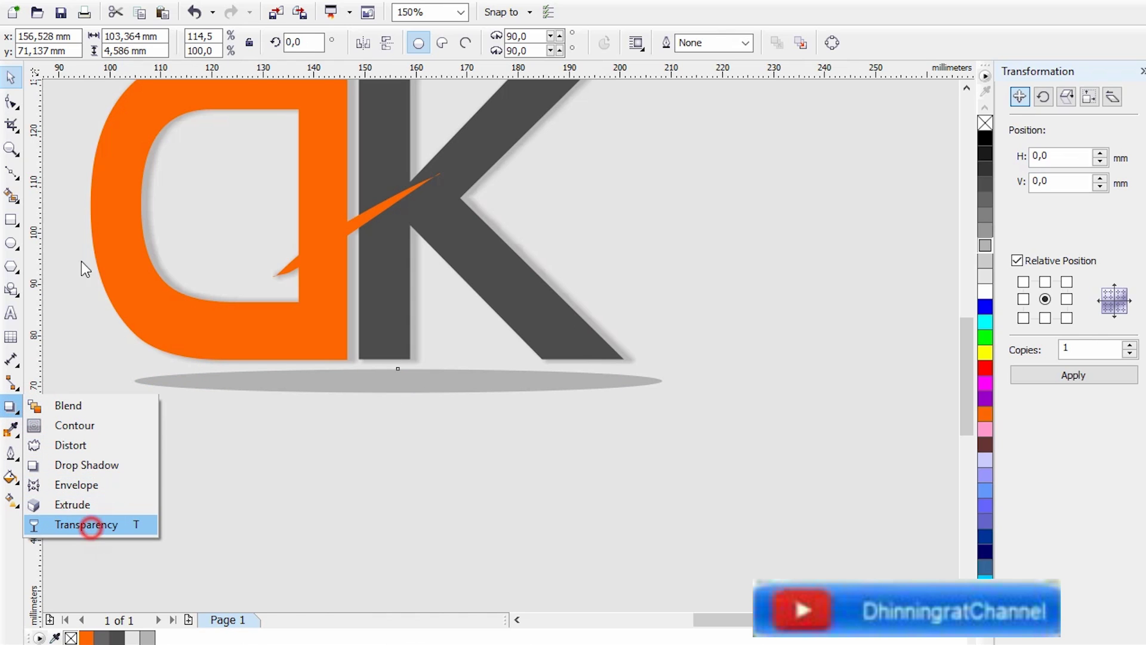
pyautogui.click(126, 43)
pyautogui.click(89, 68)
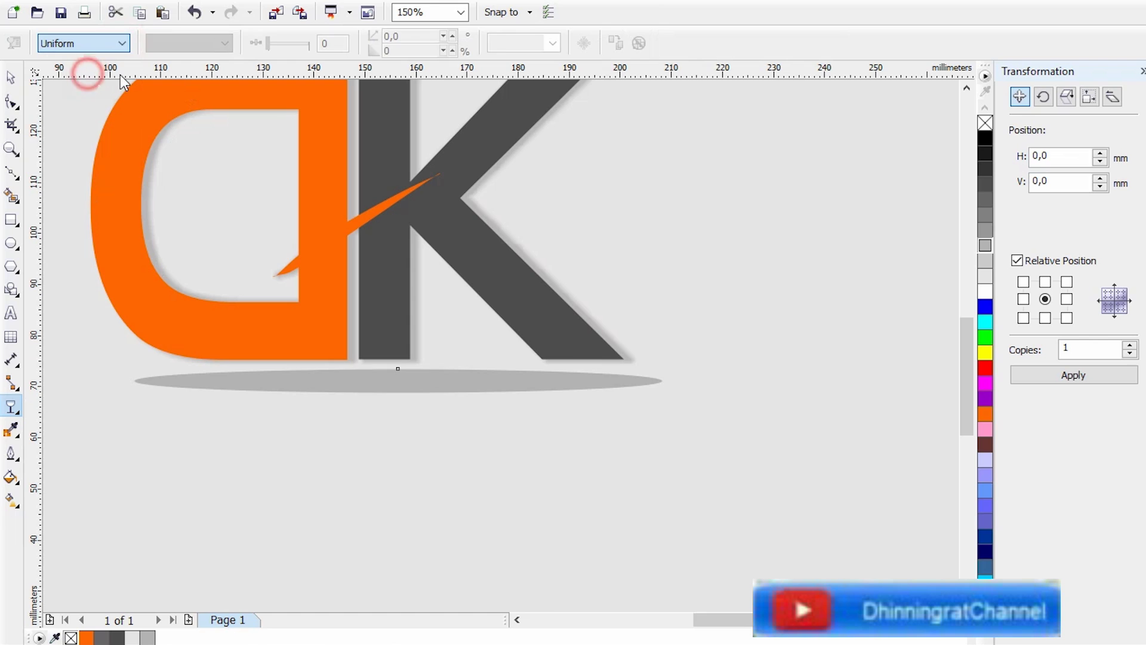
pyautogui.click(280, 44)
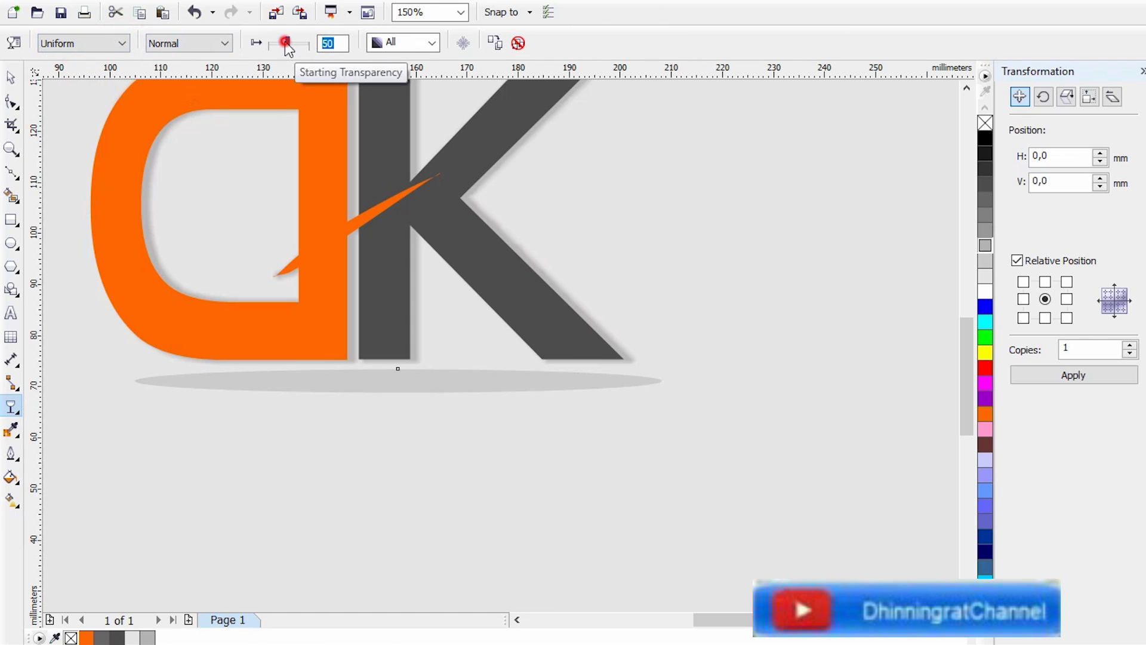
pyautogui.moveTo(275, 46); pyautogui.dragTo(271, 43)
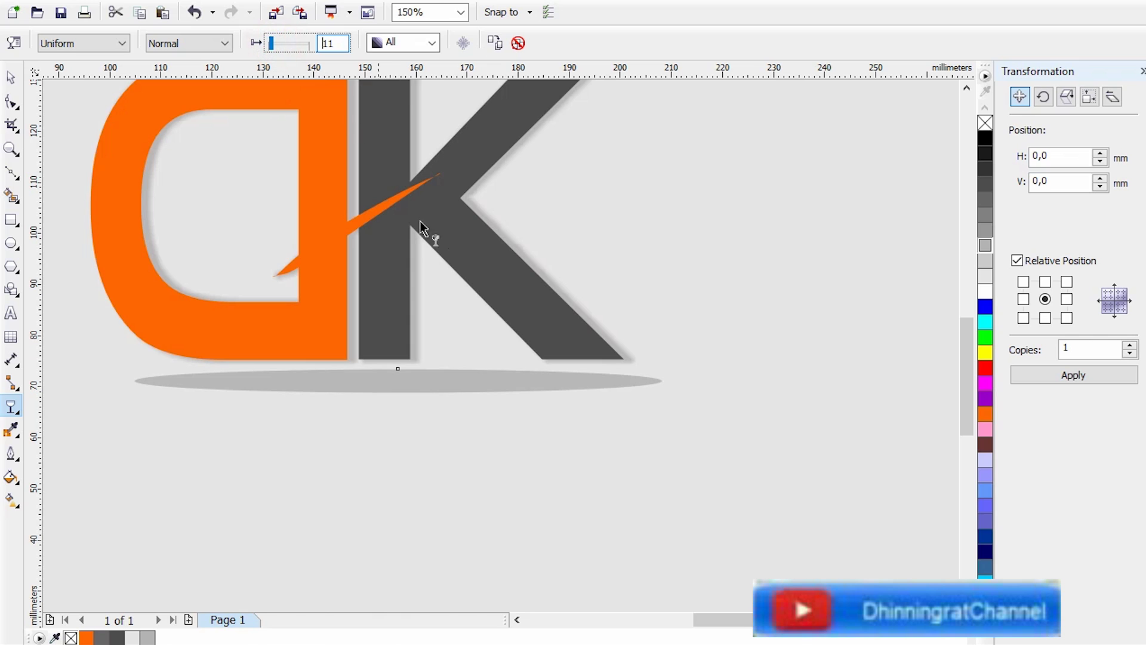
pyautogui.click(294, 43)
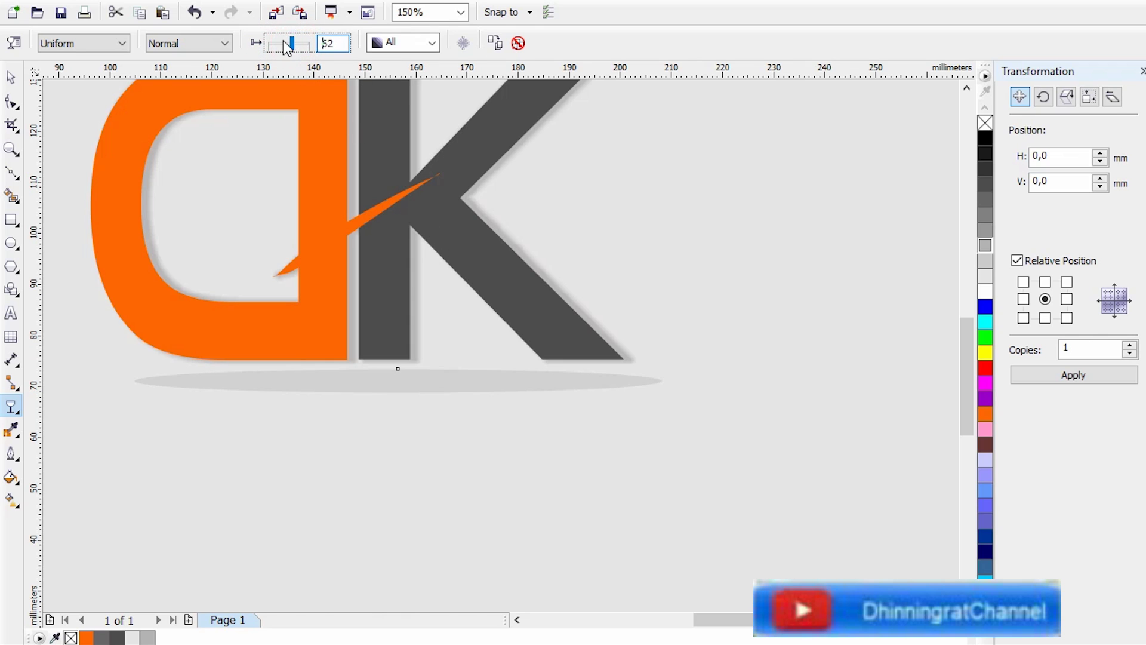
pyautogui.click(289, 44)
pyautogui.click(294, 44)
pyautogui.scroll(-2, 440, 237)
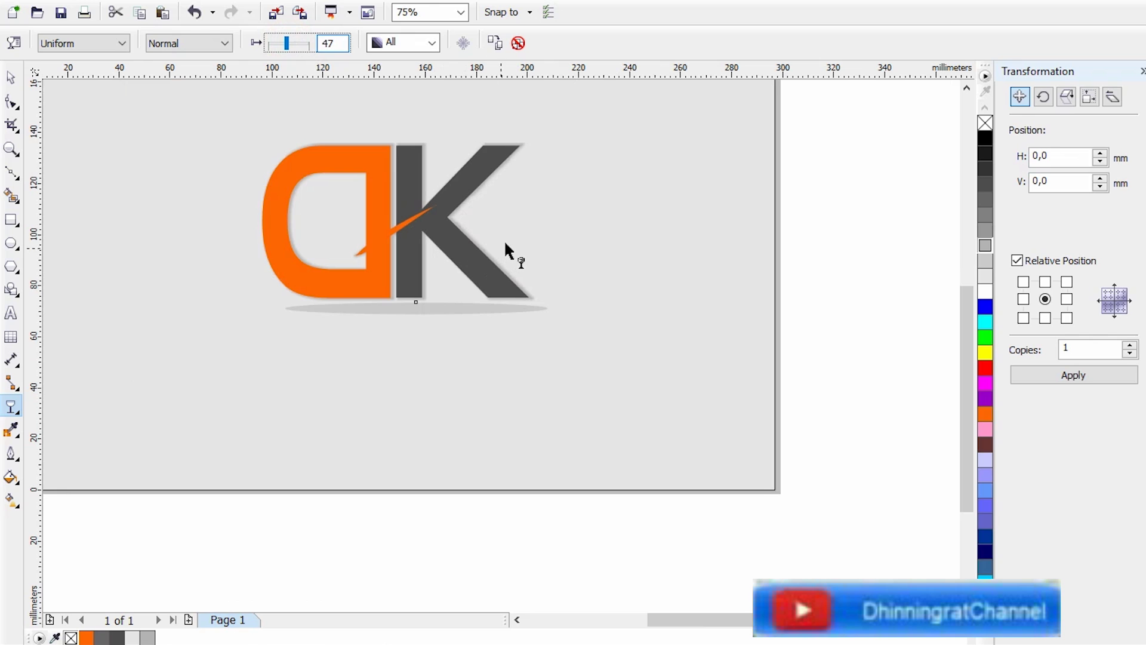
pyautogui.click(296, 45)
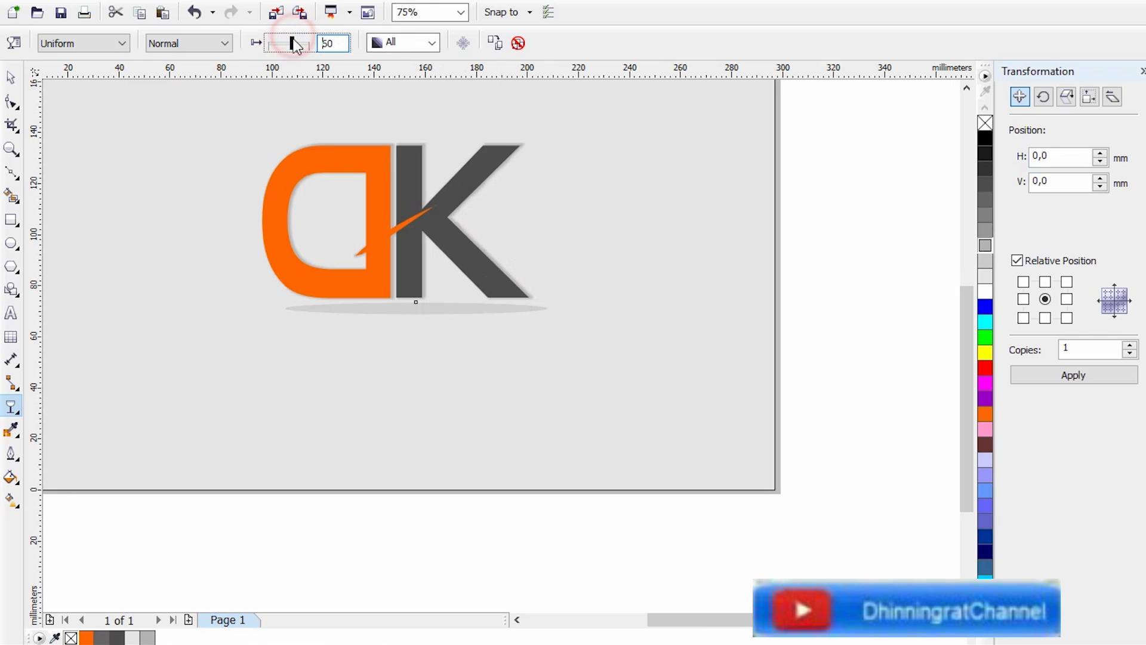
# Shift the ellipse shadow slightly left beneath the DK logo.
pyautogui.click(10, 79)
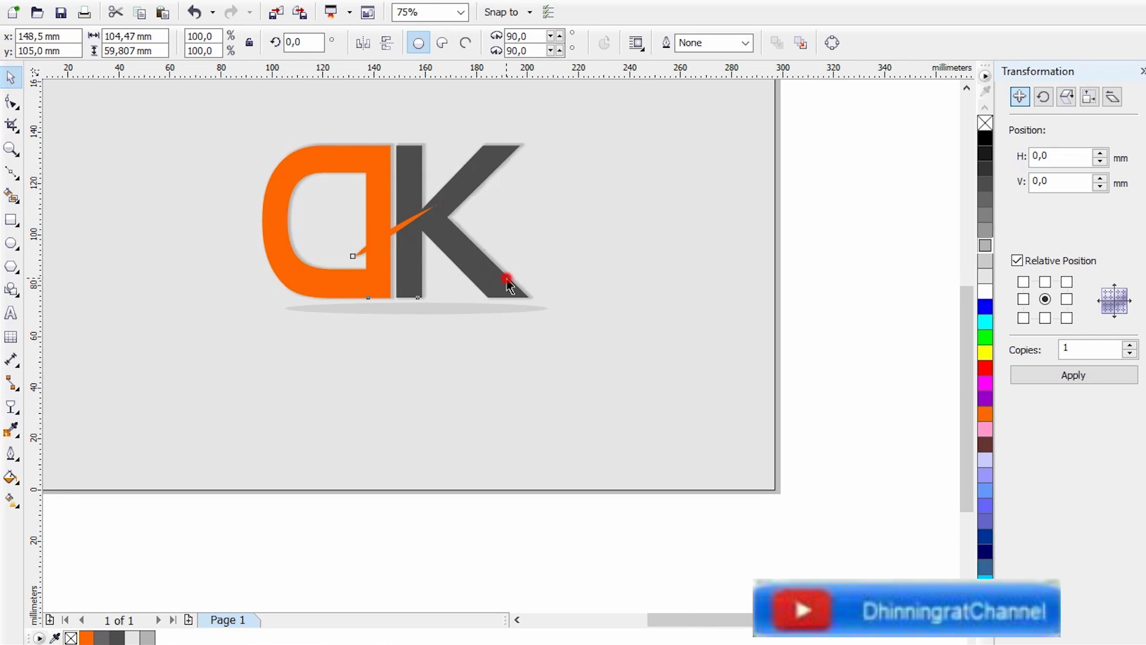
pyautogui.scroll(2, 413, 317)
pyautogui.moveTo(378, 292); pyautogui.dragTo(356, 289)
pyautogui.click(775, 164)
pyautogui.scroll(-4, 496, 292)
pyautogui.click(707, 259)
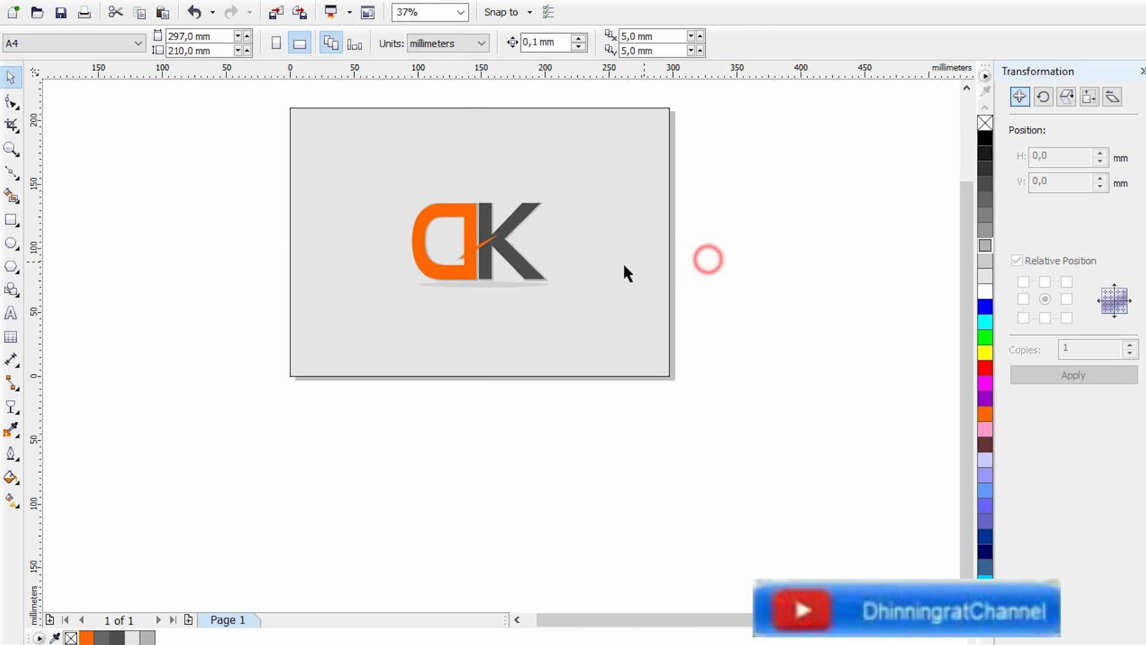
pyautogui.scroll(2, 500, 244)
pyautogui.scroll(1, 486, 335)
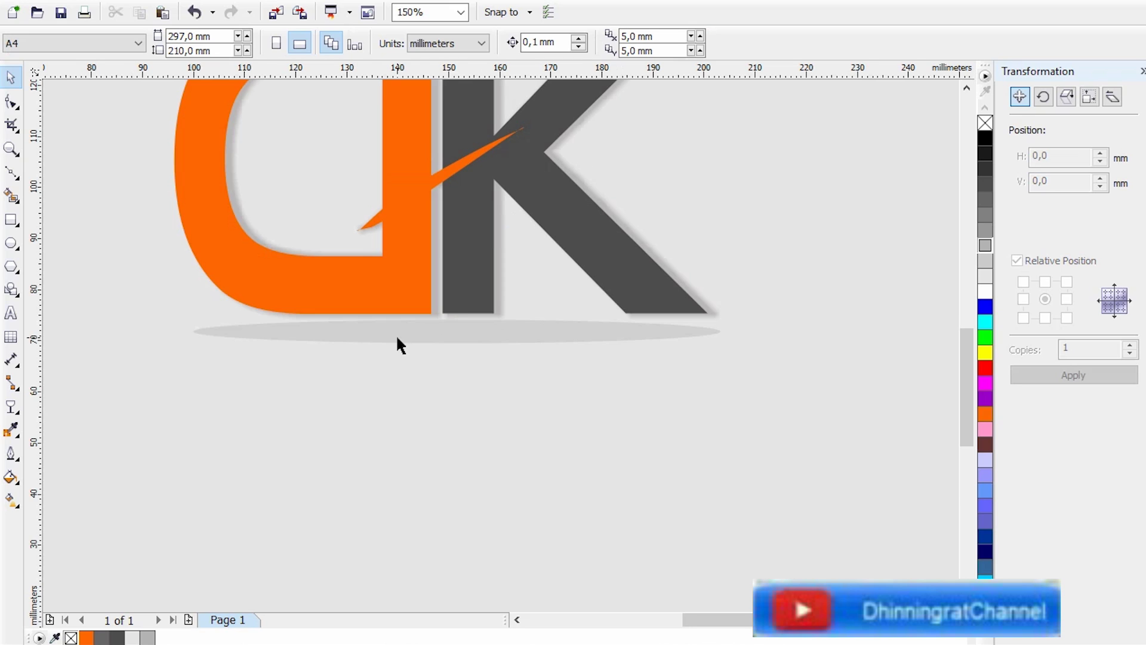
pyautogui.scroll(-1, 397, 338)
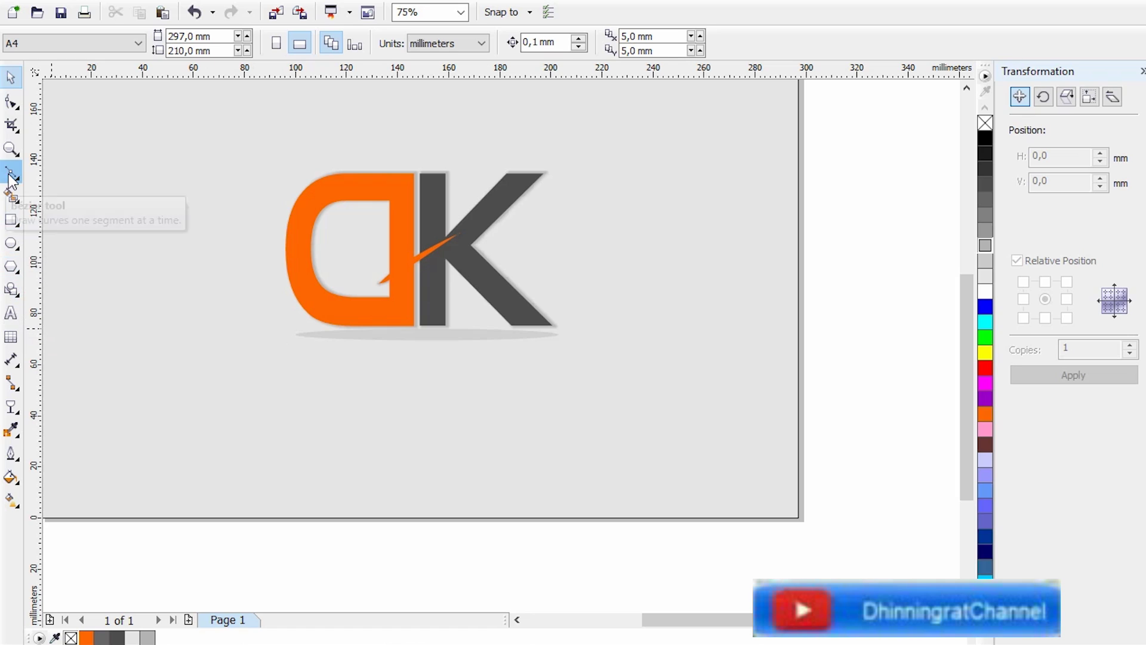
# Place a 24 pt Arial text line below the DK logo and type the name caption.
pyautogui.click(11, 312)
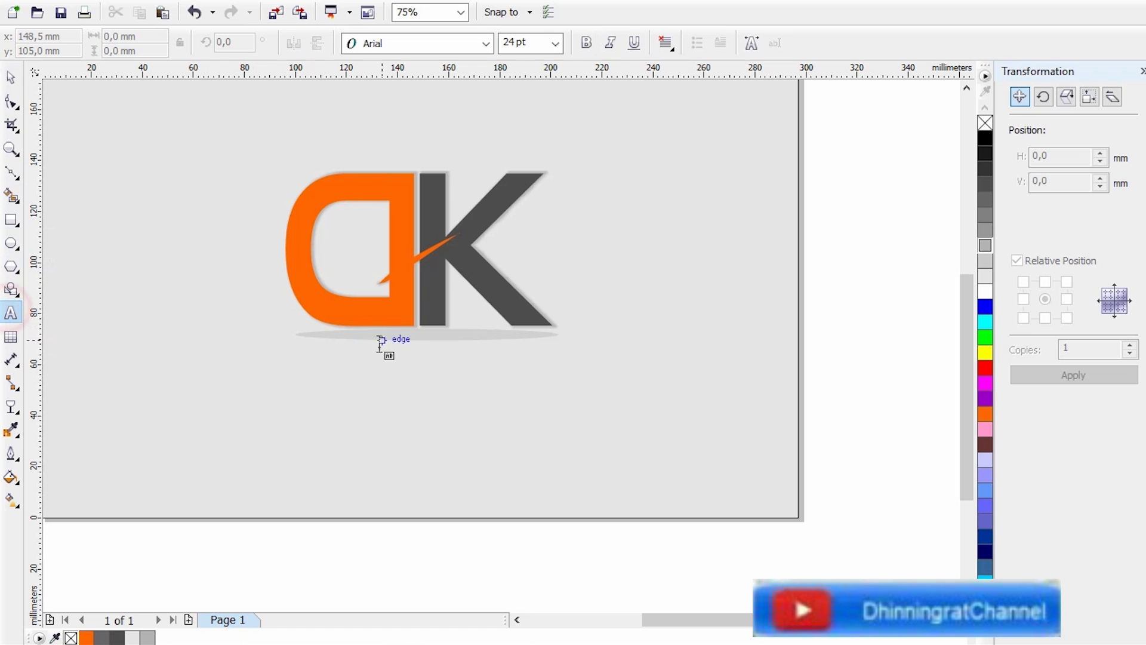
pyautogui.click(333, 374)
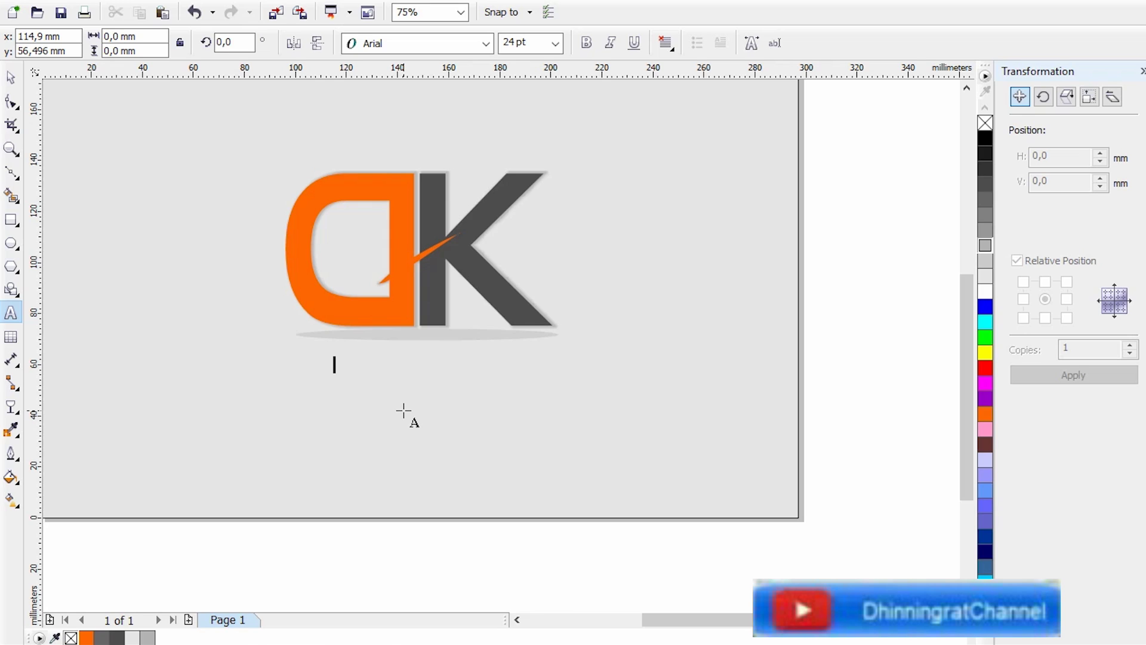
pyautogui.write('AZ')
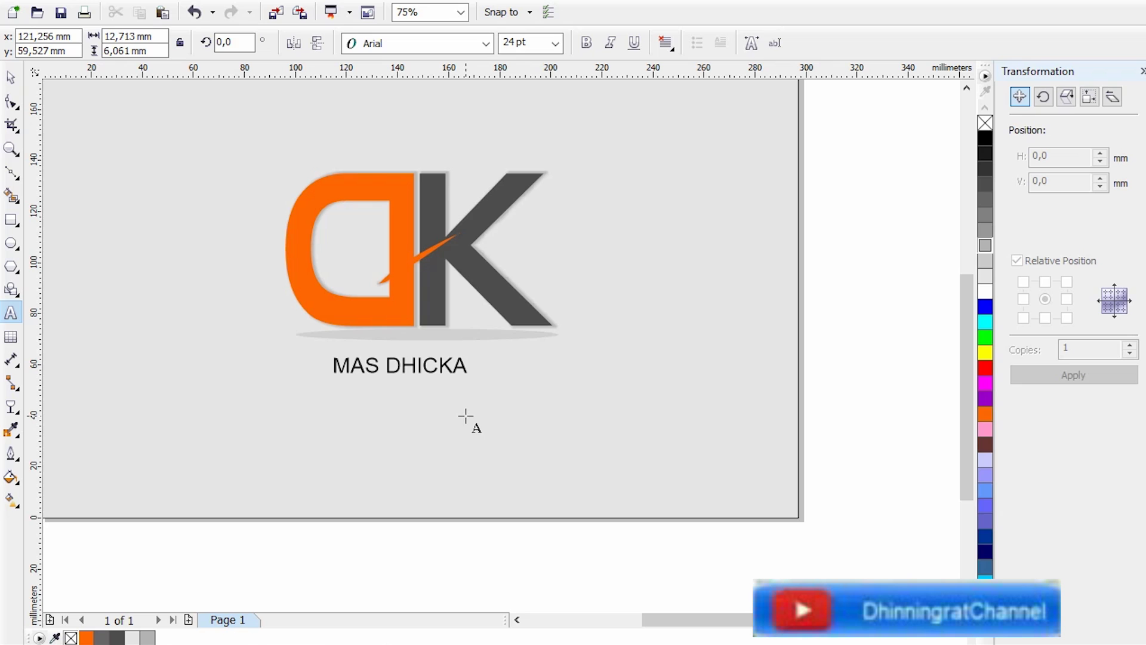
# Set the caption's font to Century Gothic.
pyautogui.moveTo(332, 366); pyautogui.dragTo(471, 382)
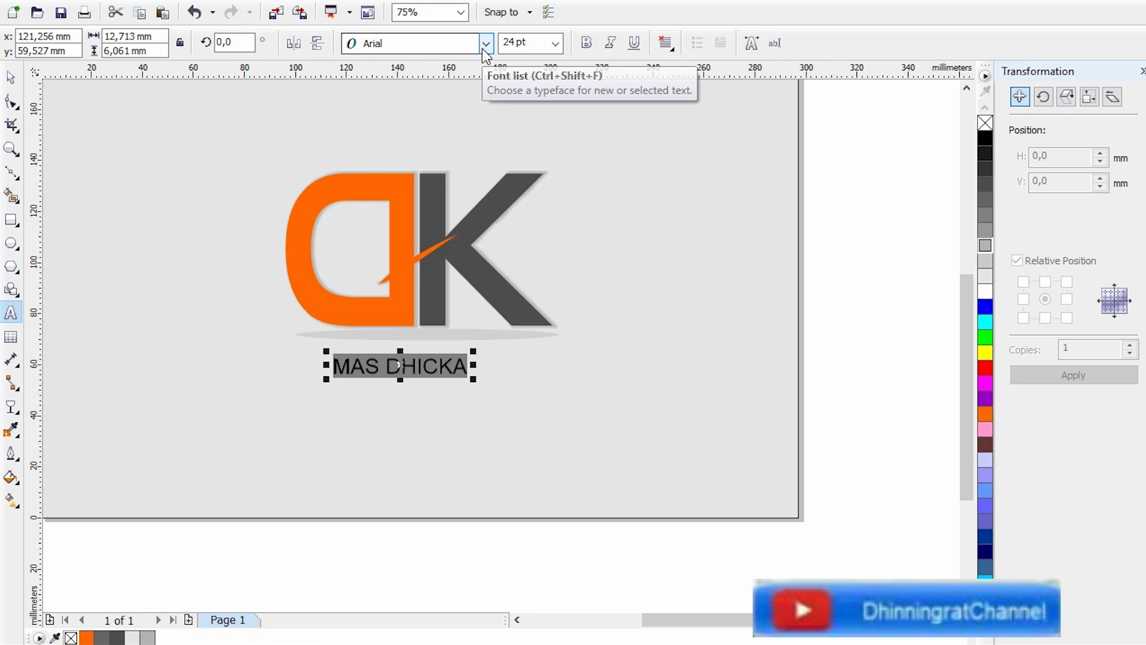
pyautogui.write('cl')
pyautogui.hotkey('ctrl', 'z')
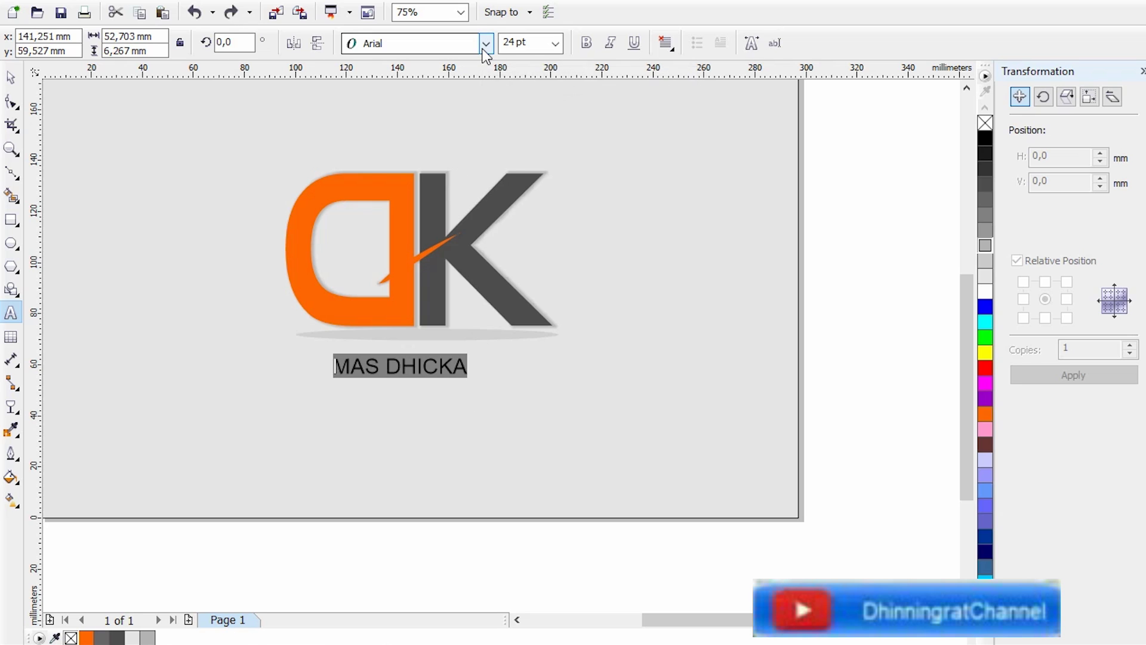
pyautogui.click(487, 43)
pyautogui.scroll(-10, 486, 55)
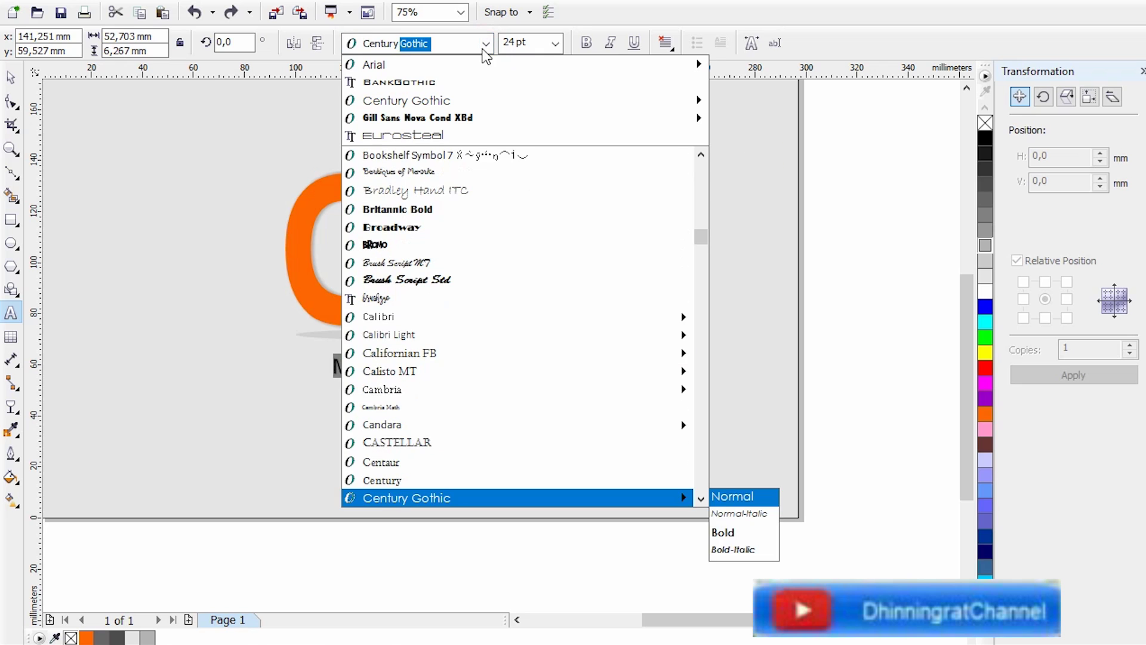
pyautogui.click(412, 497)
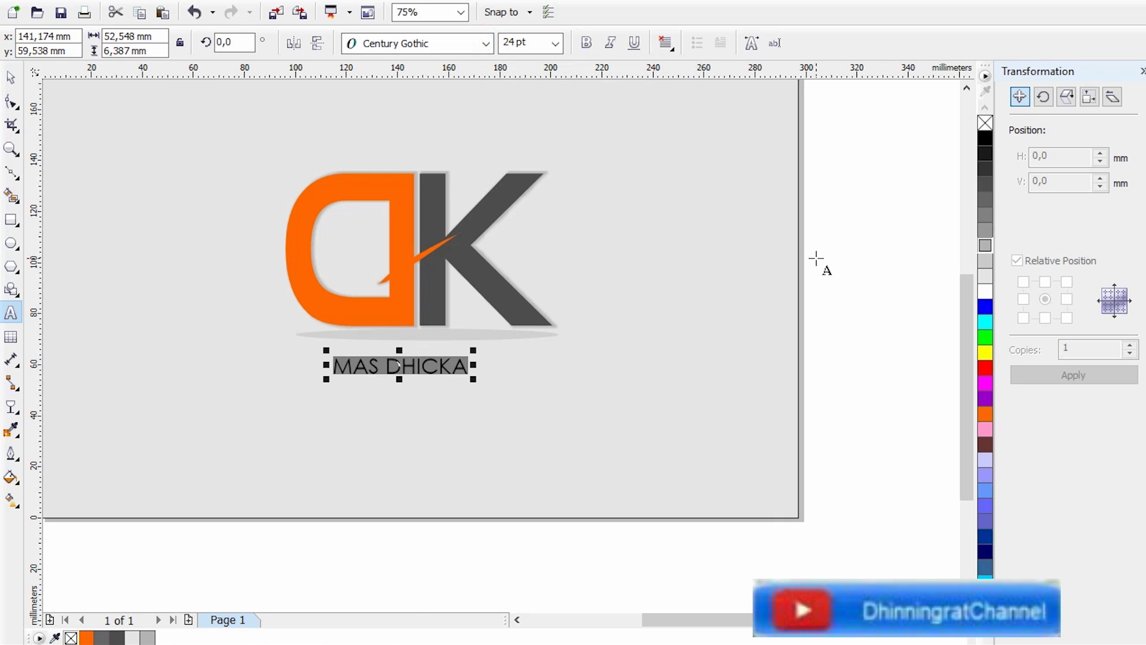
pyautogui.click(986, 267)
pyautogui.click(987, 288)
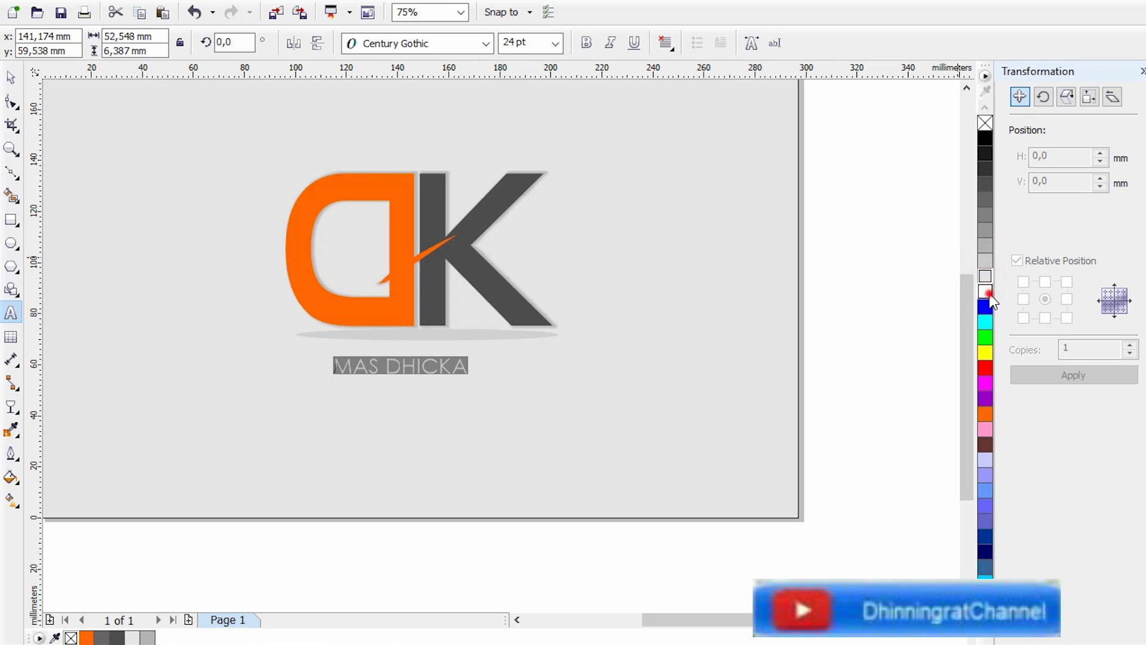
# Colour the caption black, move it up closer to the logo and enlarge it.
pyautogui.click(11, 76)
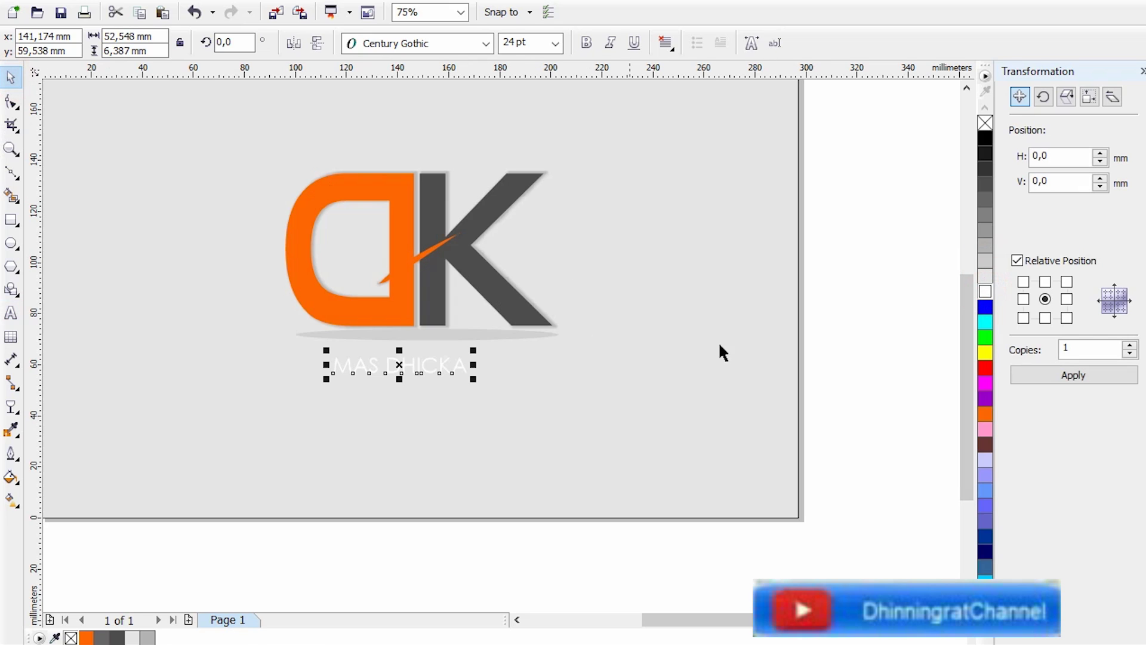
pyautogui.click(986, 138)
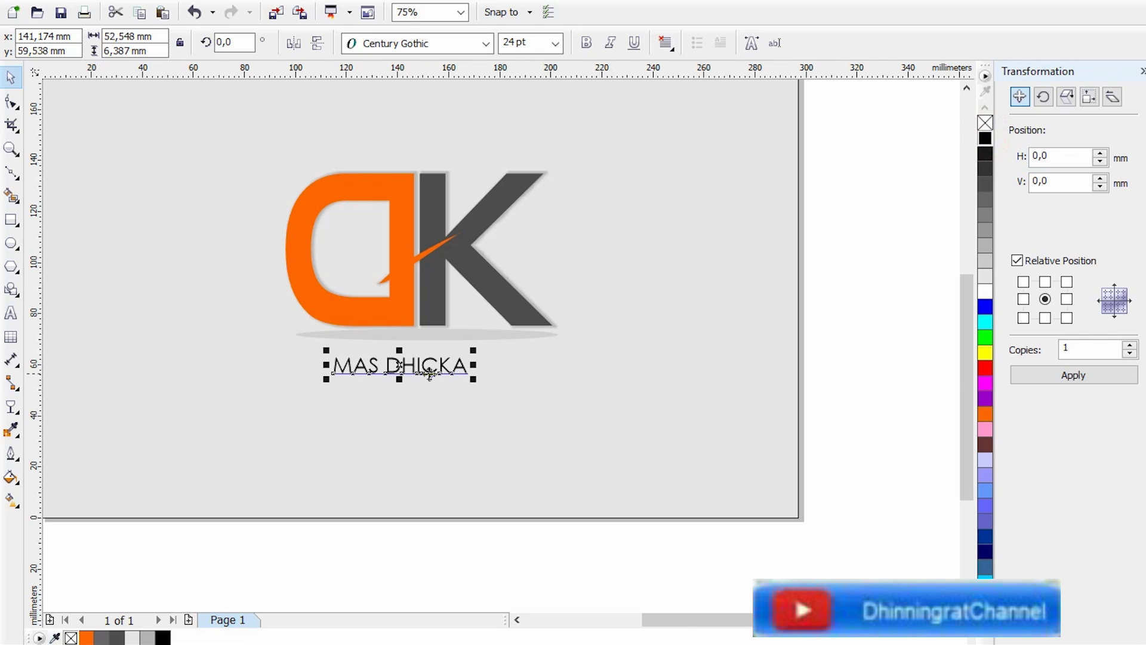
pyautogui.scroll(1, 425, 367)
pyautogui.moveTo(426, 349); pyautogui.dragTo(428, 327)
pyautogui.click(521, 359)
pyautogui.moveTo(521, 358); pyautogui.dragTo(731, 375)
# Try moving the caption to line up with the K, then undo that move.
pyautogui.scroll(-1, 569, 371)
pyautogui.click(661, 308)
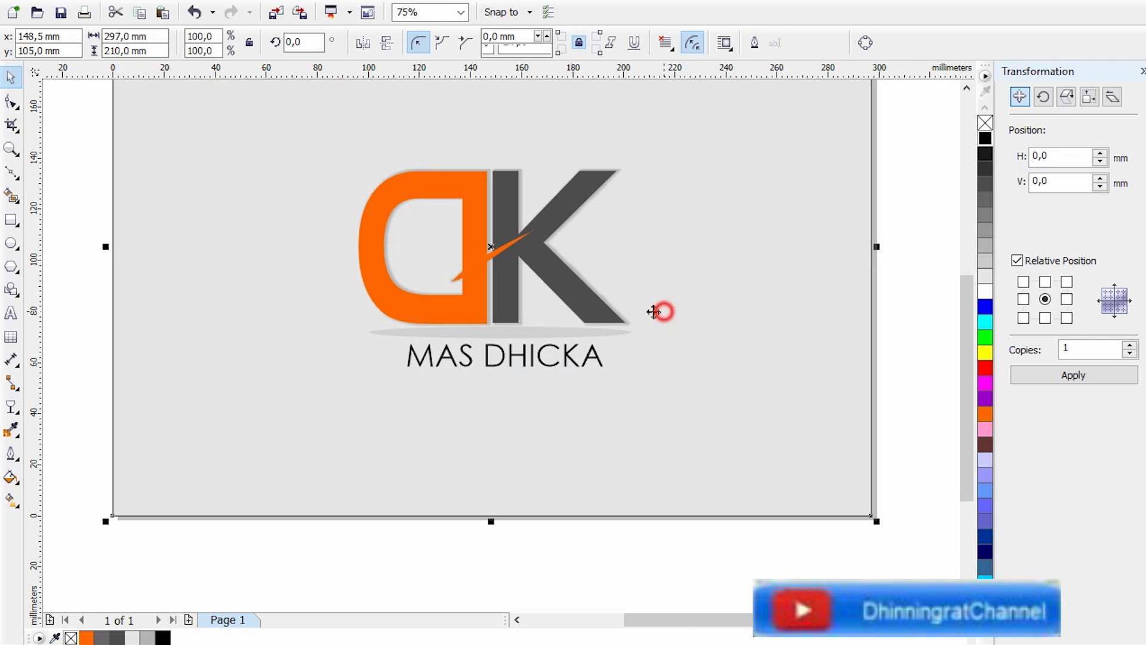
pyautogui.click(897, 436)
pyautogui.moveTo(895, 504); pyautogui.dragTo(317, 302)
pyautogui.moveTo(534, 352); pyautogui.dragTo(573, 348)
pyautogui.hotkey('ctrl', 'z')
pyautogui.click(674, 352)
pyautogui.hotkey('ctrl', 'shift', 'z')
pyautogui.hotkey('ctrl', 'z')
pyautogui.click(827, 350)
# Centre the caption under the logo and make it bold.
pyautogui.moveTo(900, 360); pyautogui.dragTo(258, 174)
pyautogui.click(898, 295)
pyautogui.moveTo(904, 499); pyautogui.dragTo(231, 399)
pyautogui.scroll(2, 555, 432)
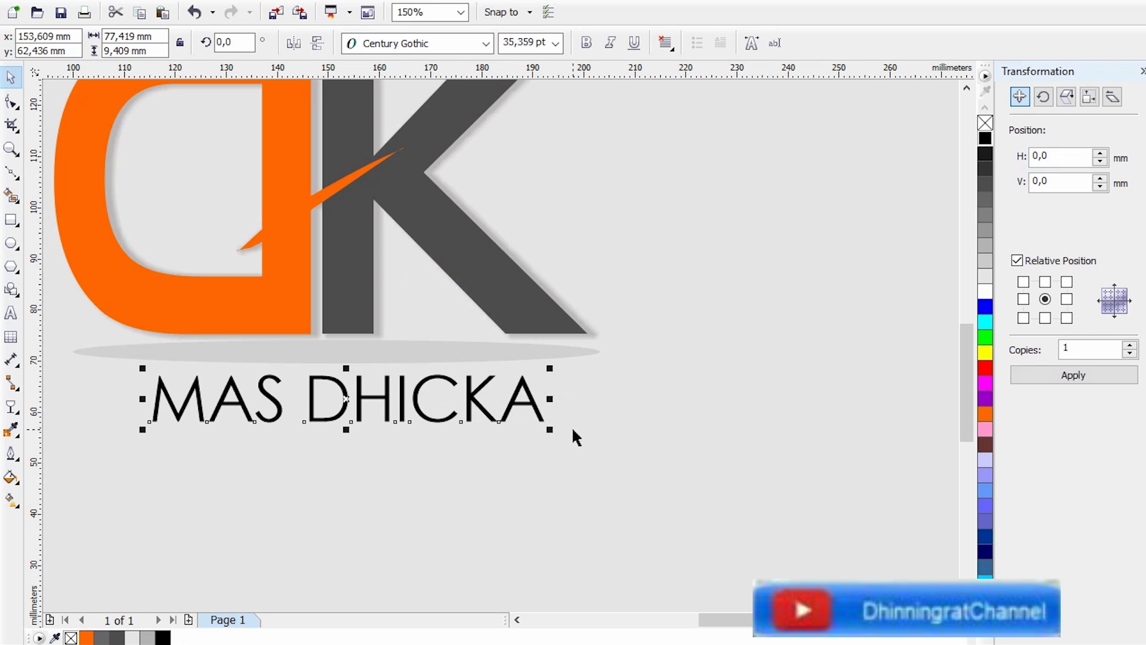
pyautogui.moveTo(347, 397); pyautogui.dragTo(340, 385)
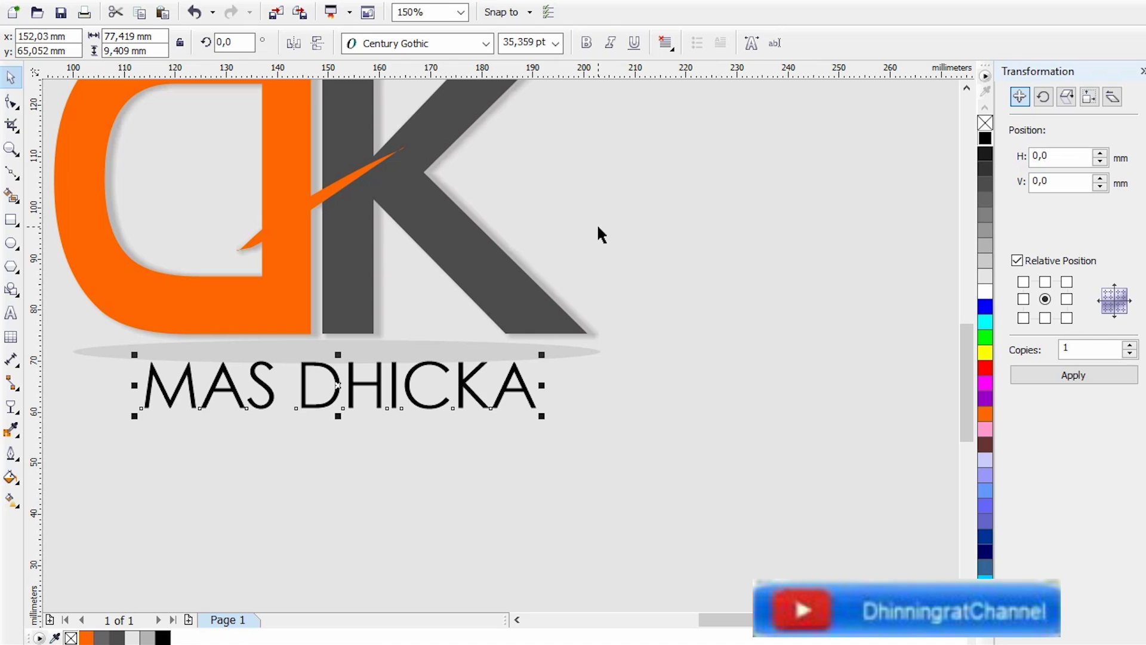
pyautogui.click(596, 44)
pyautogui.click(593, 370)
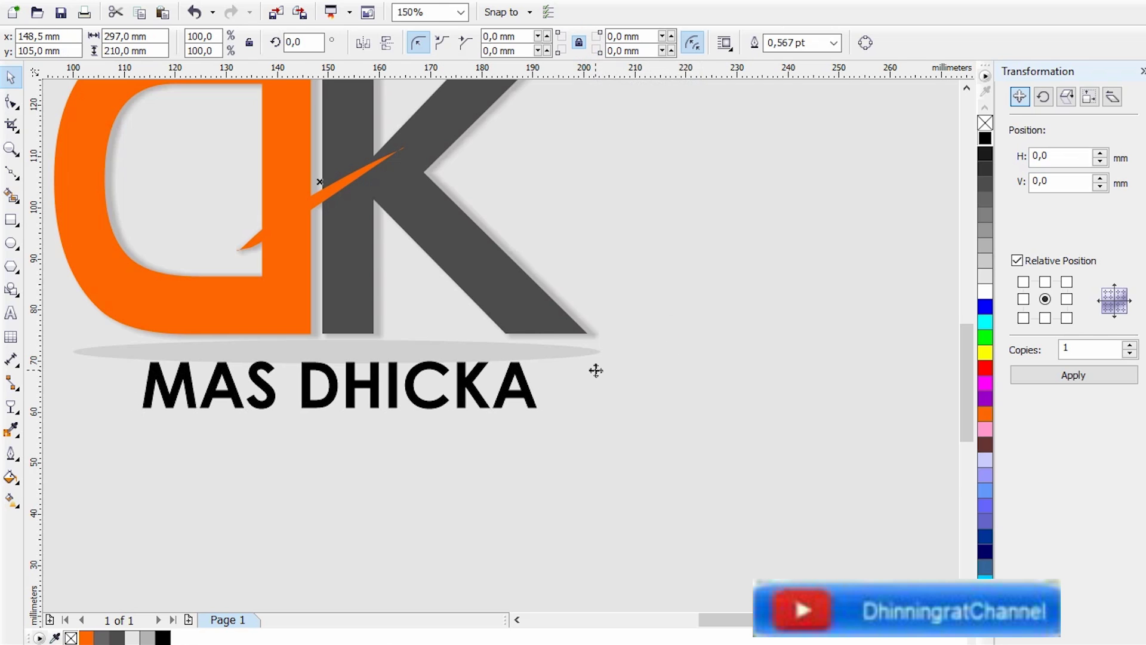
pyautogui.scroll(-2, 593, 370)
pyautogui.click(872, 379)
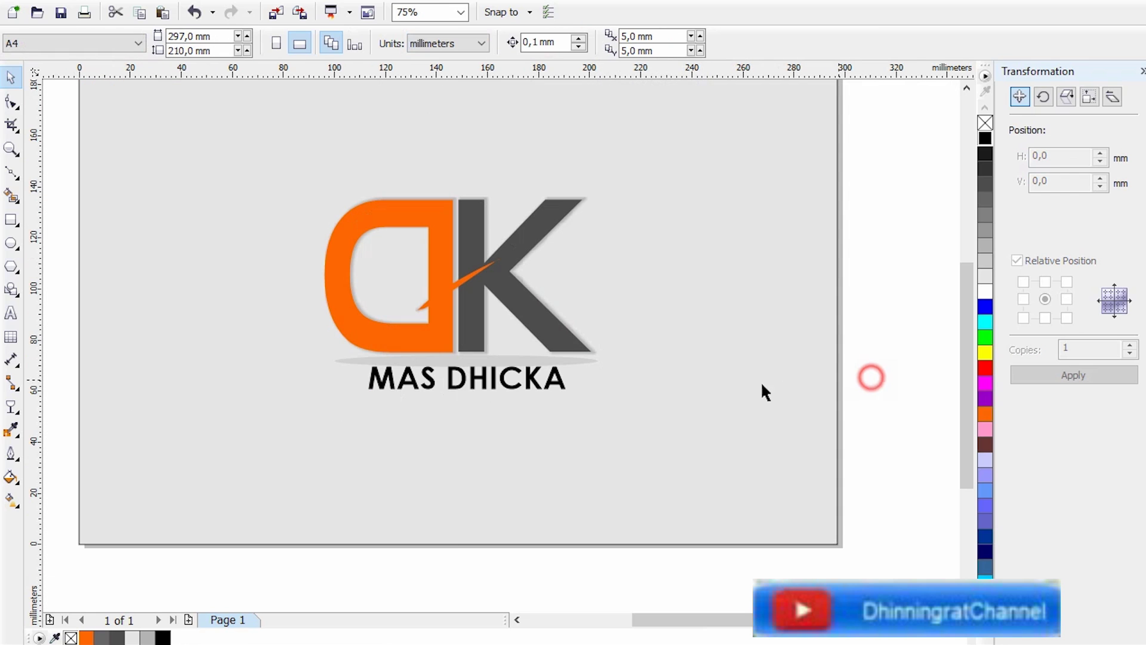
pyautogui.click(470, 378)
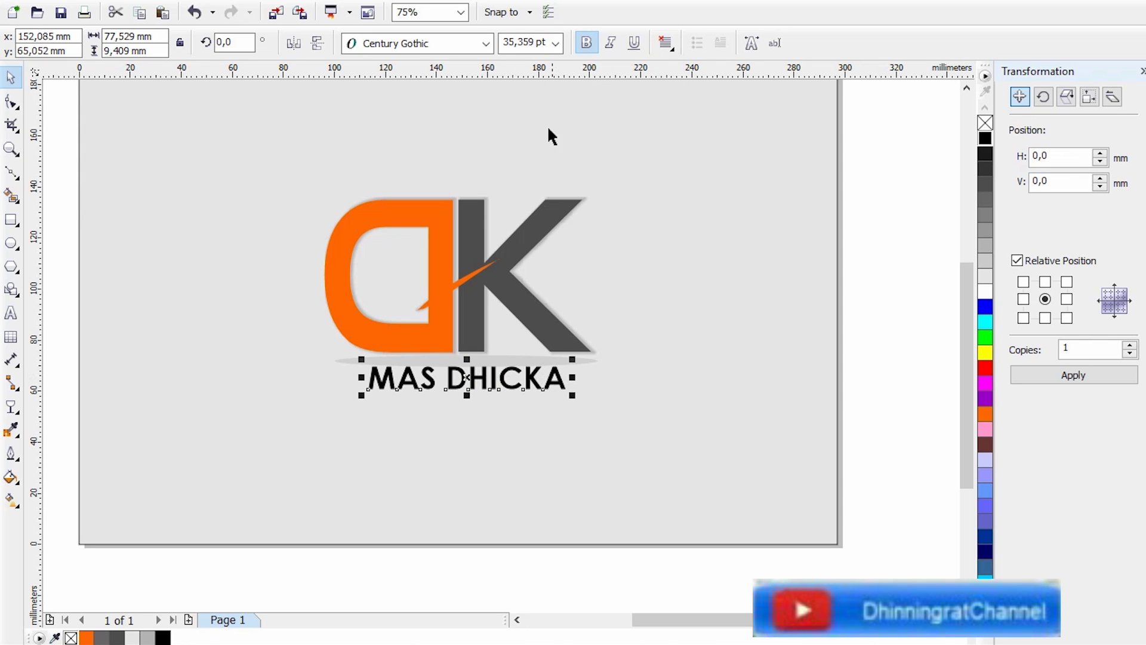
# Shrink the caption slightly.
pyautogui.click(865, 336)
pyautogui.click(501, 382)
pyautogui.moveTo(572, 359); pyautogui.dragTo(557, 362)
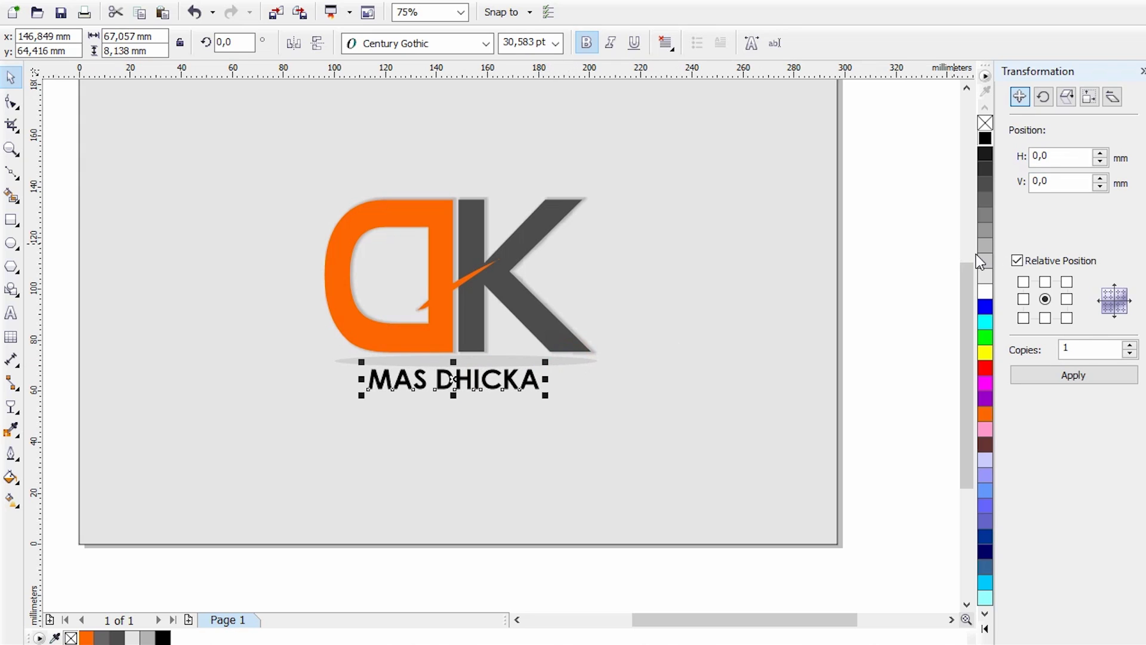
# Try grey, orange and white fills on the caption, then settle on black.
pyautogui.click(986, 246)
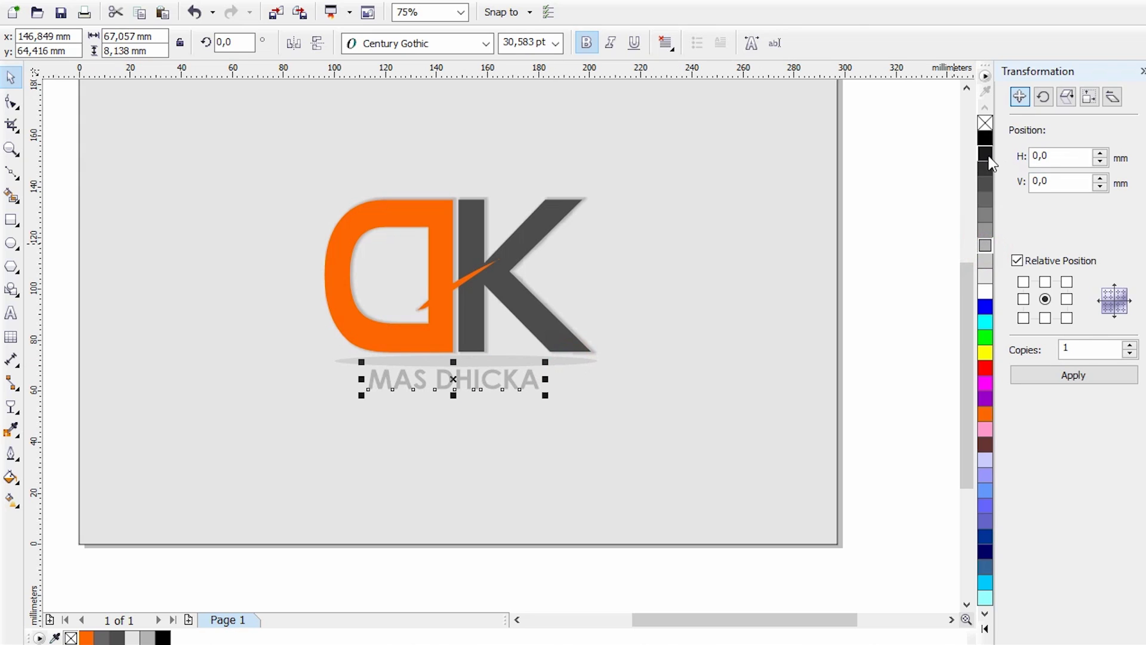
pyautogui.click(985, 413)
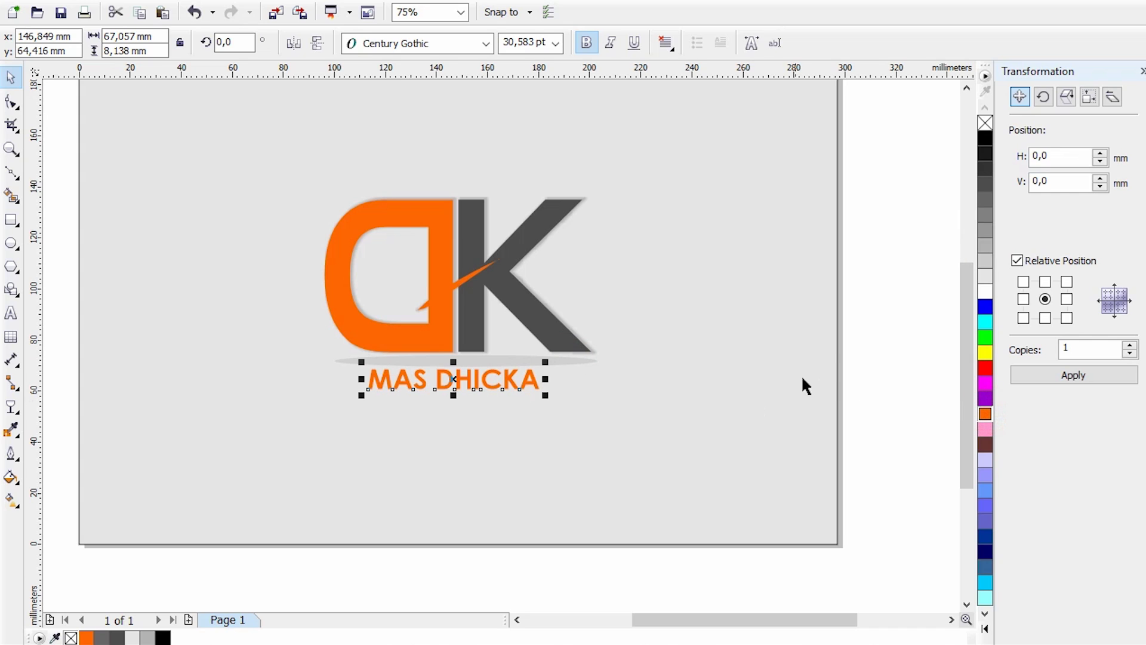
pyautogui.click(986, 138)
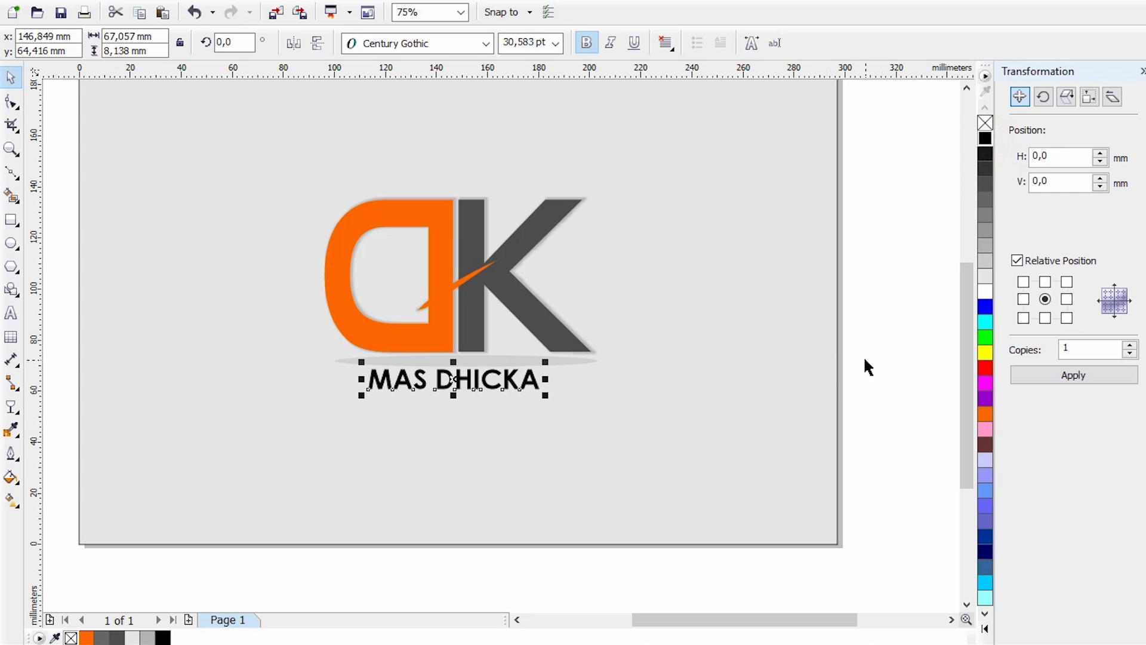
pyautogui.click(986, 201)
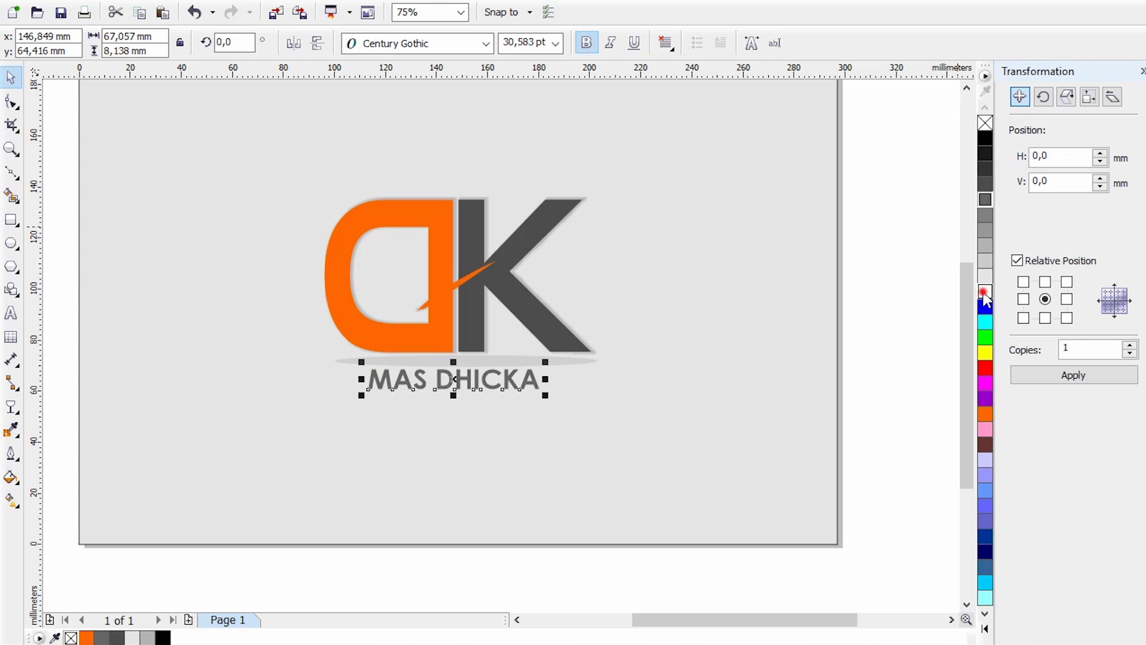
pyautogui.click(986, 293)
pyautogui.click(985, 245)
pyautogui.click(985, 215)
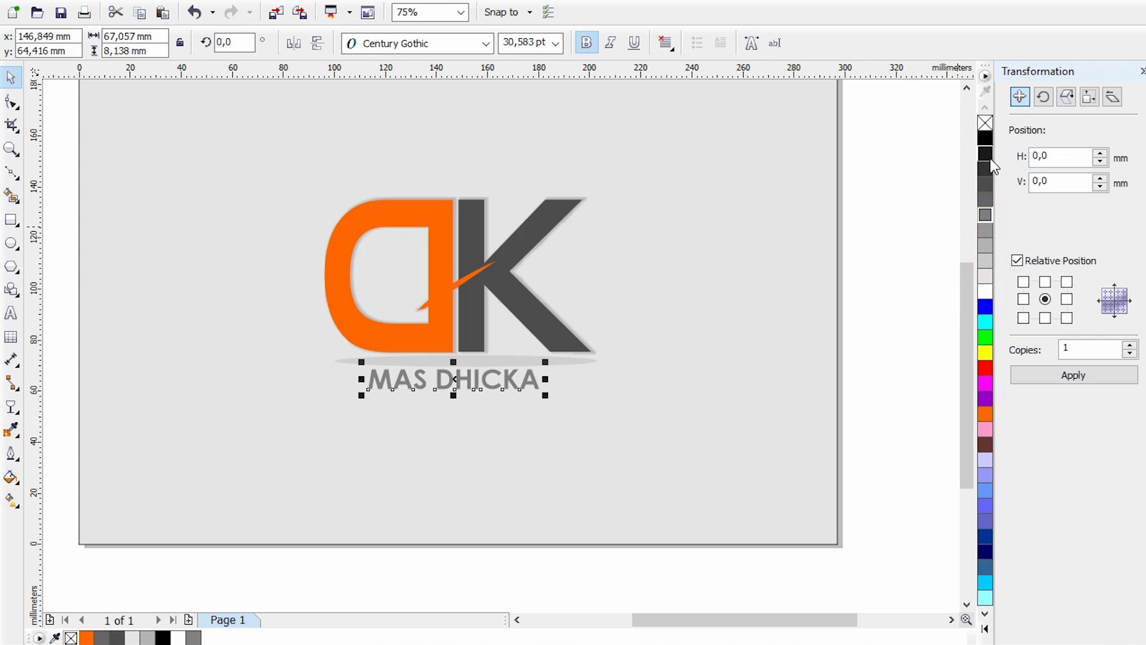
pyautogui.click(987, 156)
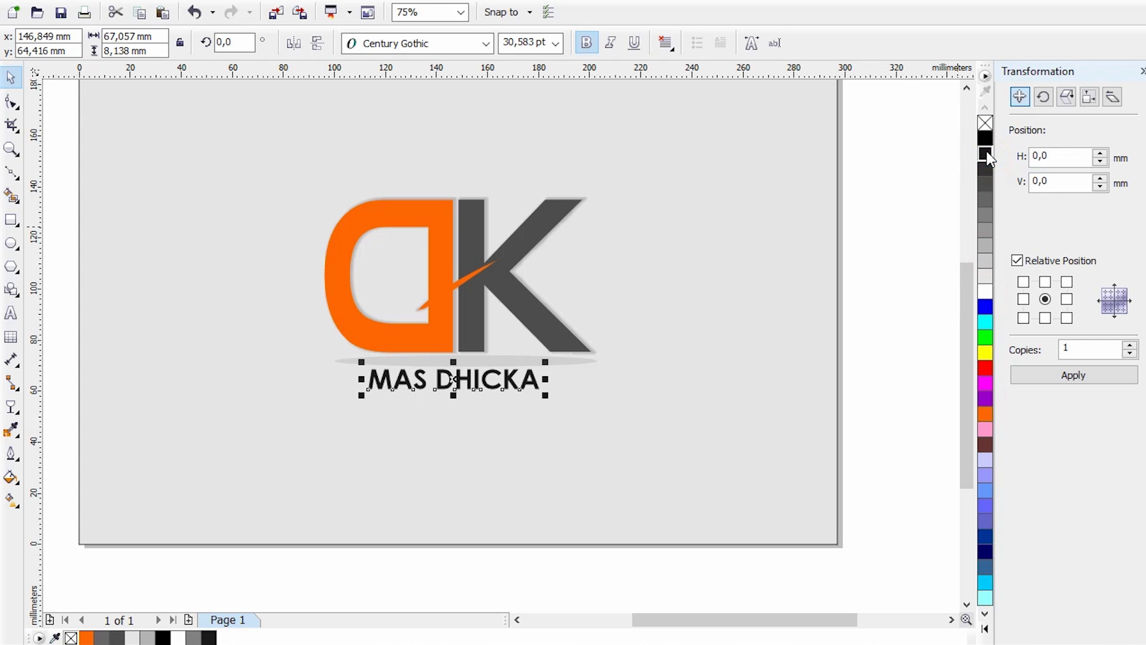
pyautogui.click(985, 138)
pyautogui.click(917, 320)
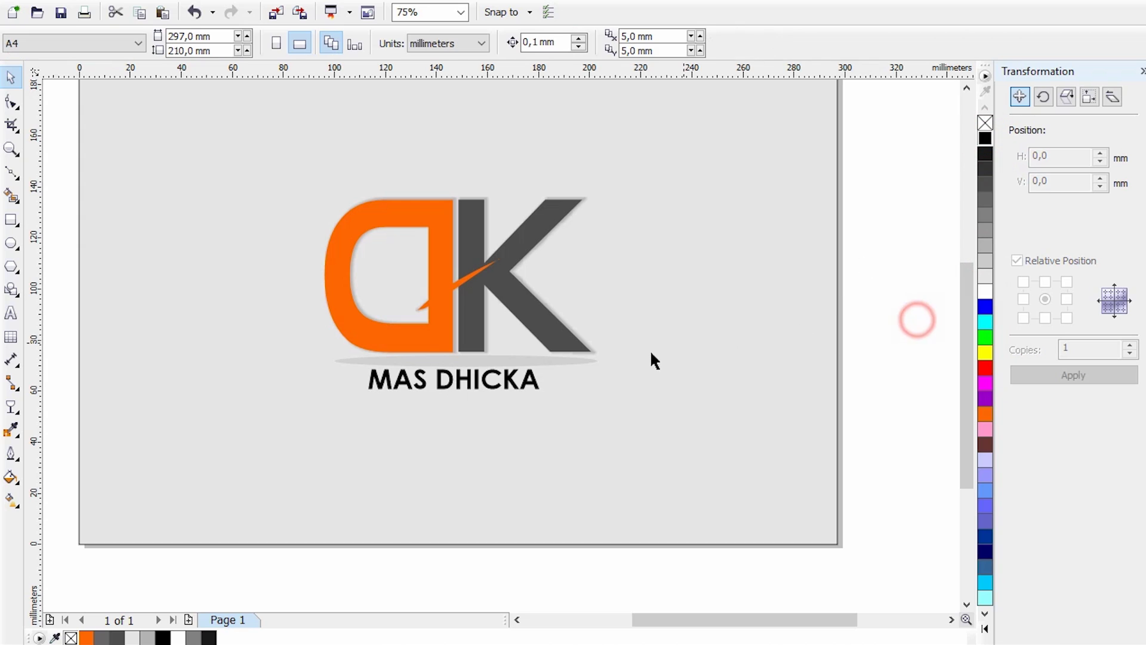
# Move the MAS DHICKA caption down to the bottom edge of the page.
pyautogui.moveTo(473, 370); pyautogui.dragTo(476, 517)
pyautogui.scroll(-1, 476, 517)
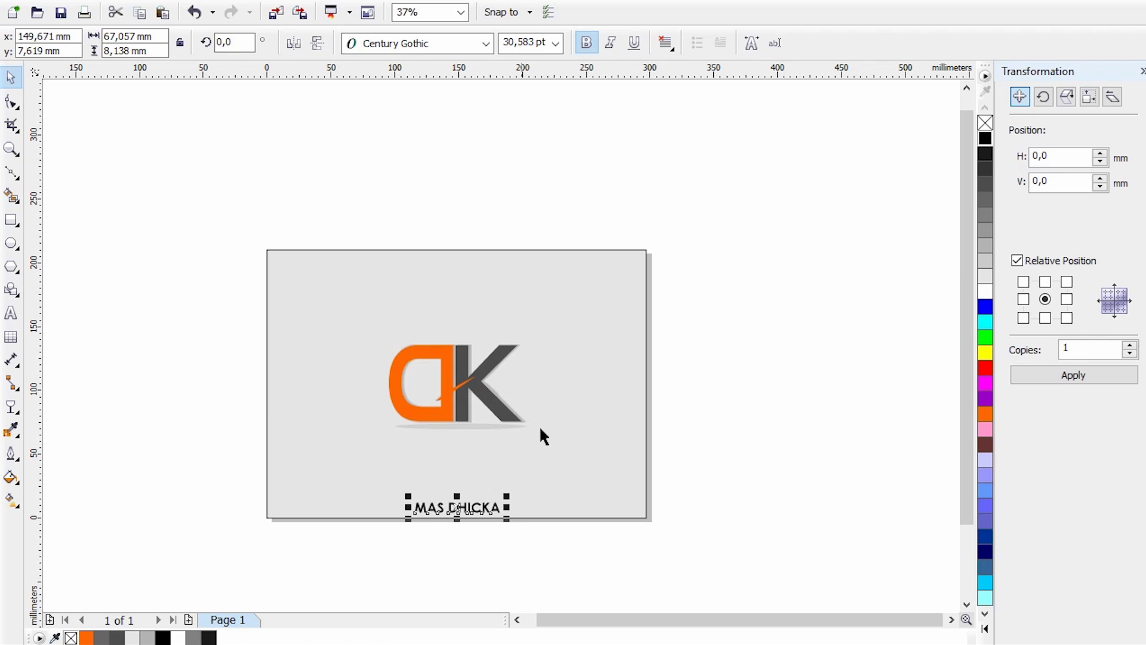
pyautogui.click(803, 363)
pyautogui.scroll(1, 436, 390)
pyautogui.scroll(-1, 476, 442)
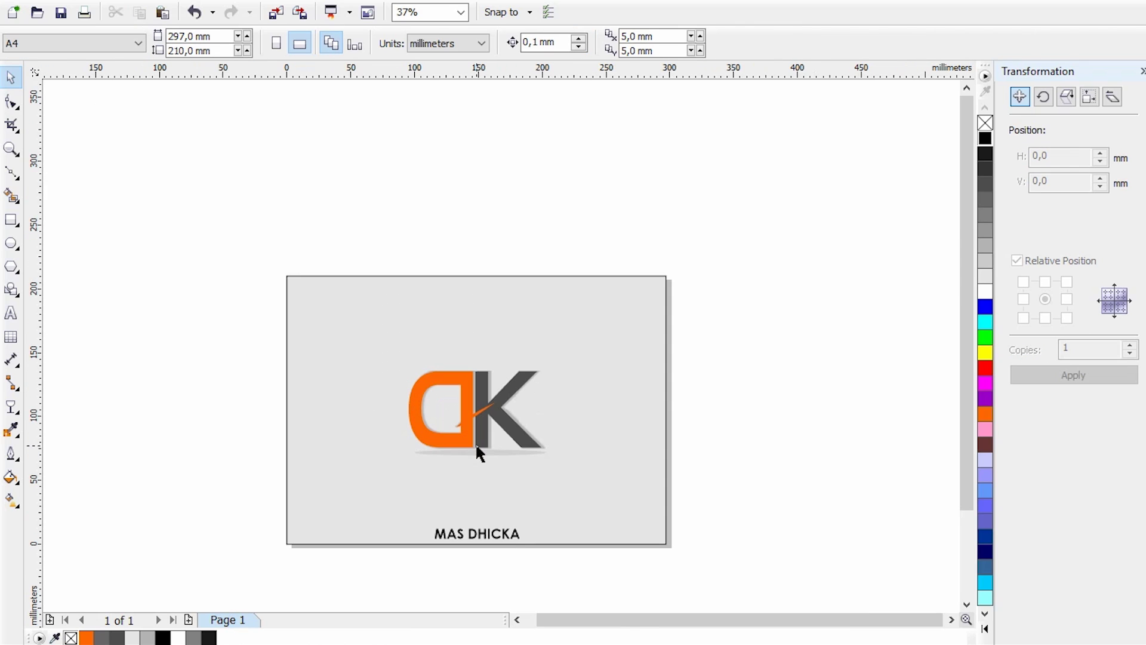
pyautogui.scroll(1, 505, 545)
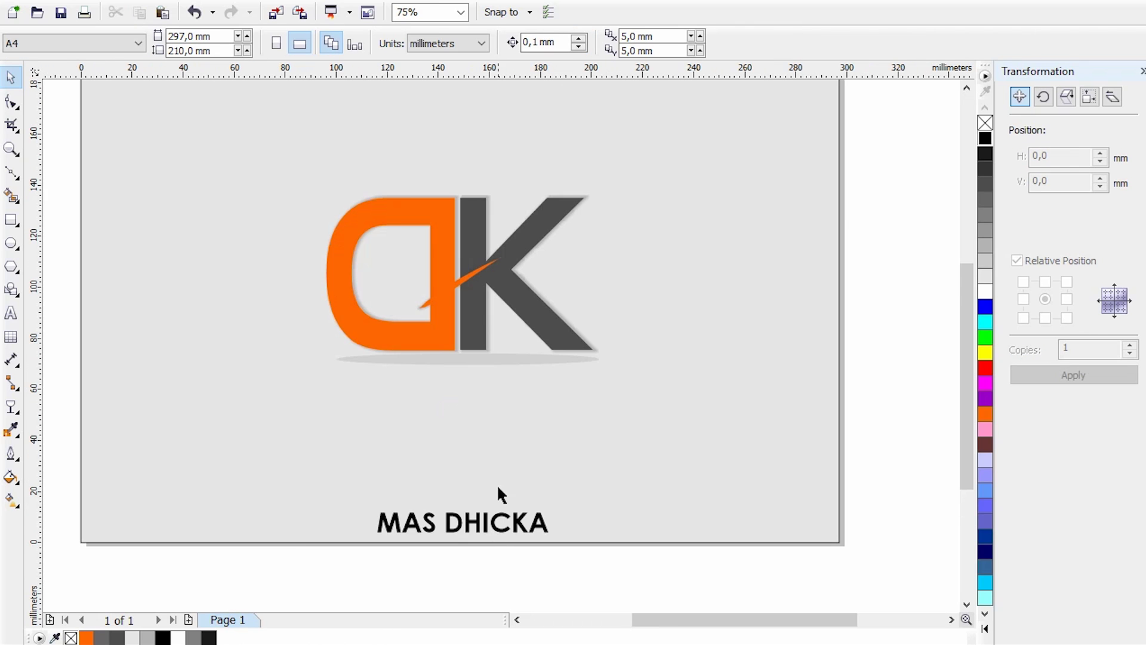
pyautogui.scroll(-1, 521, 358)
pyautogui.scroll(1, 519, 361)
# Nudge the DK logo group slightly right and ungroup all its parts.
pyautogui.click(517, 363)
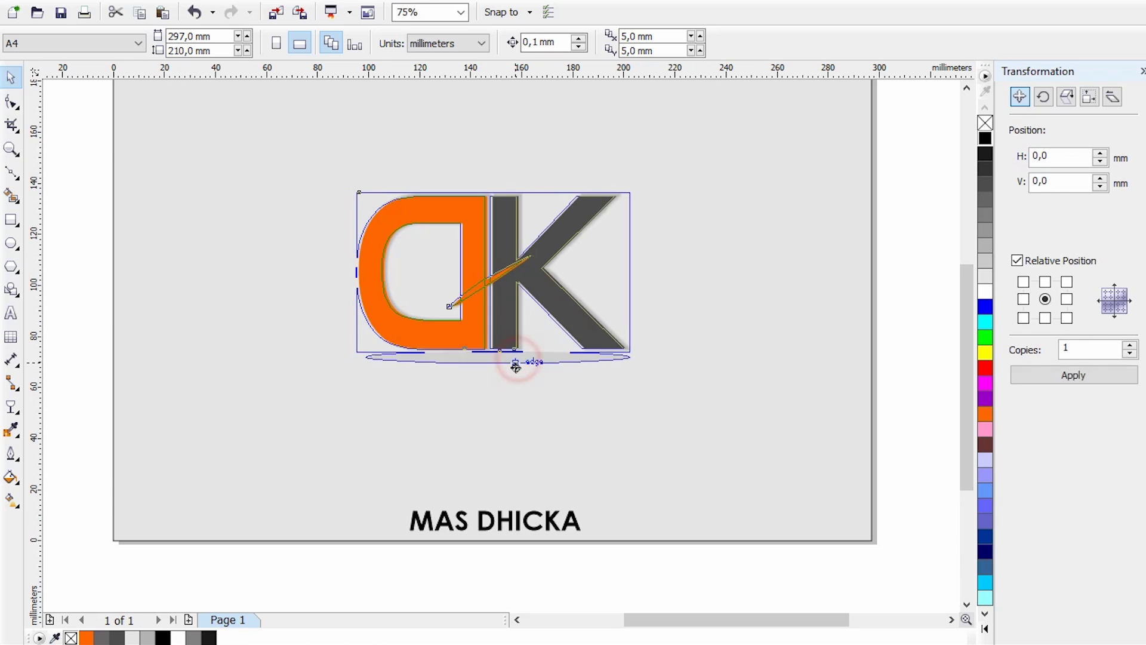
pyautogui.moveTo(586, 303); pyautogui.dragTo(588, 303)
pyautogui.rightClick(507, 275)
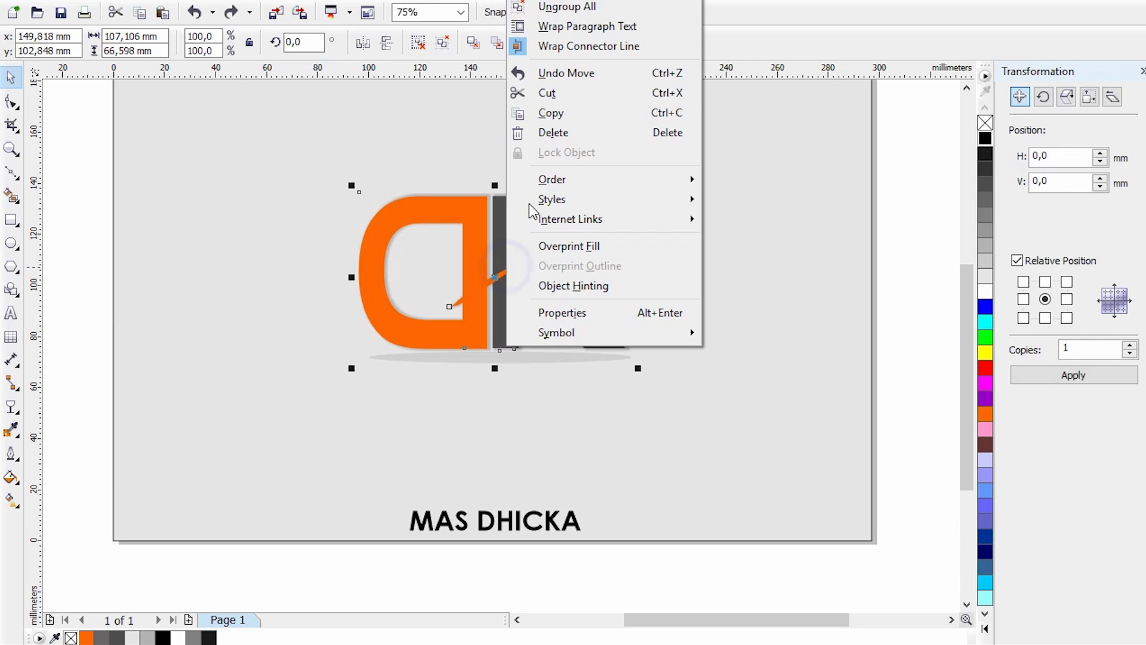
pyautogui.click(526, 5)
pyautogui.press('Escape')
pyautogui.scroll(2, 597, 341)
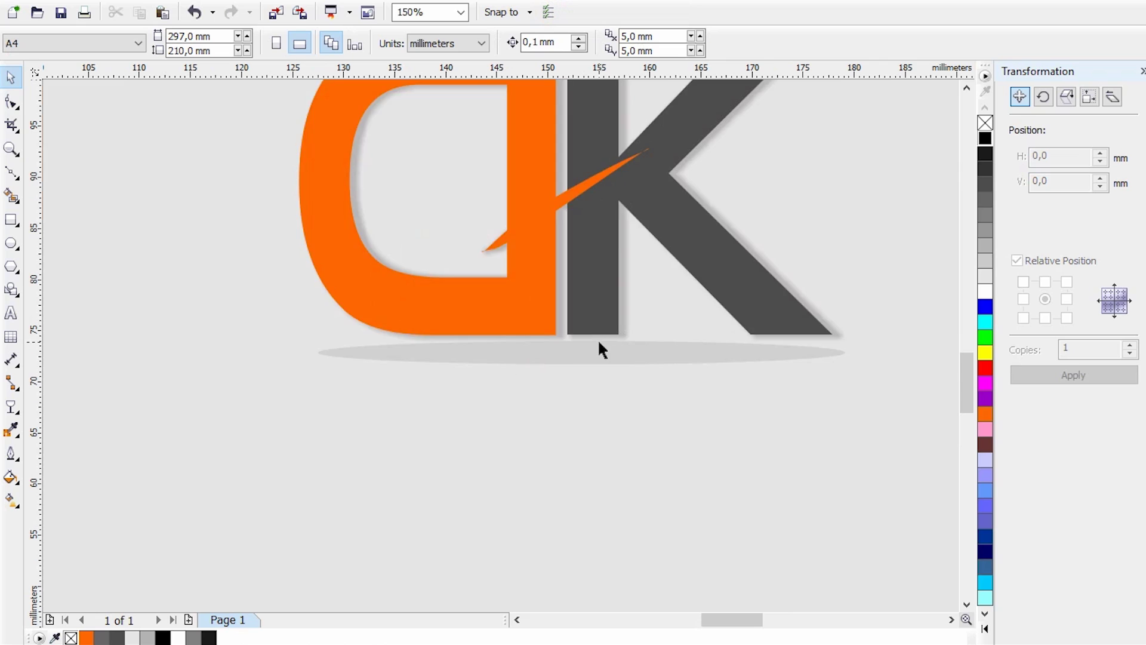
# Check the separated pieces by selecting the shadow ellipse, page background and logo parts in turn.
pyautogui.click(551, 375)
pyautogui.click(455, 468)
pyautogui.scroll(-3, 456, 469)
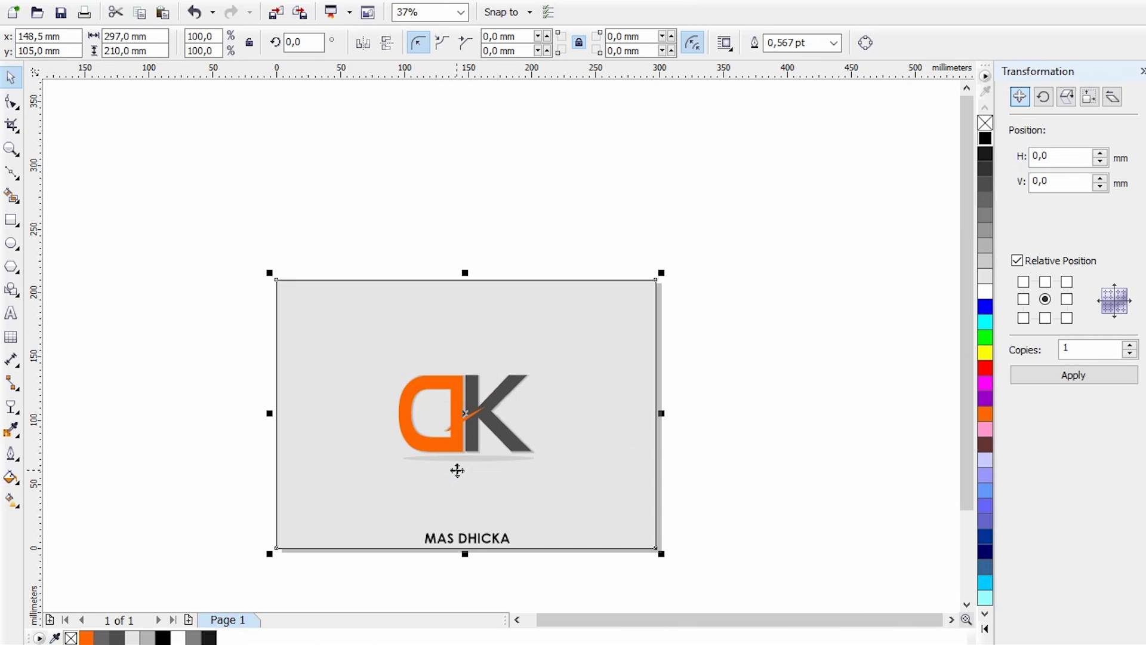
pyautogui.click(758, 461)
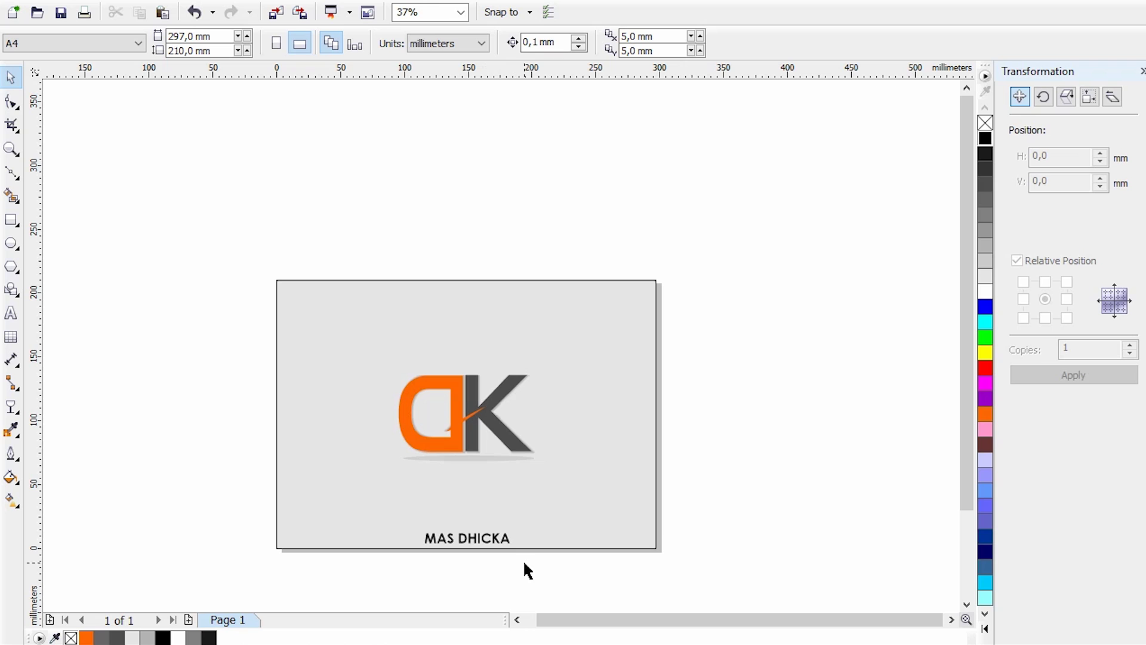
pyautogui.scroll(2, 512, 508)
pyautogui.scroll(-2, 511, 507)
pyautogui.moveTo(784, 483); pyautogui.dragTo(337, 329)
pyautogui.click(725, 428)
pyautogui.scroll(2, 453, 428)
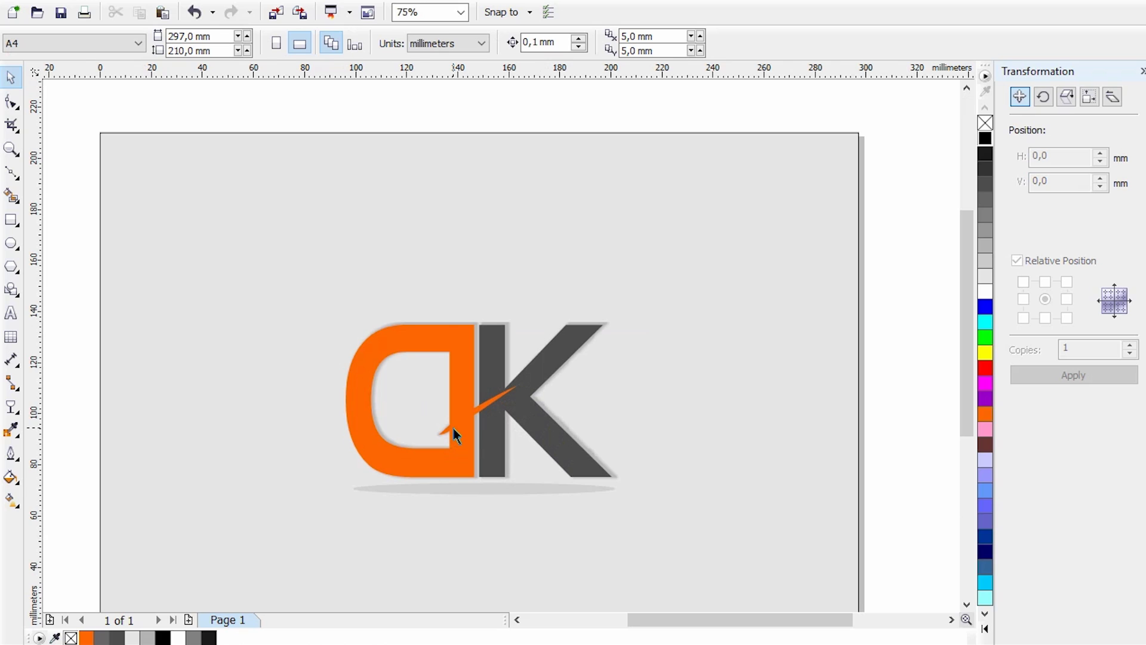
pyautogui.scroll(-2, 453, 428)
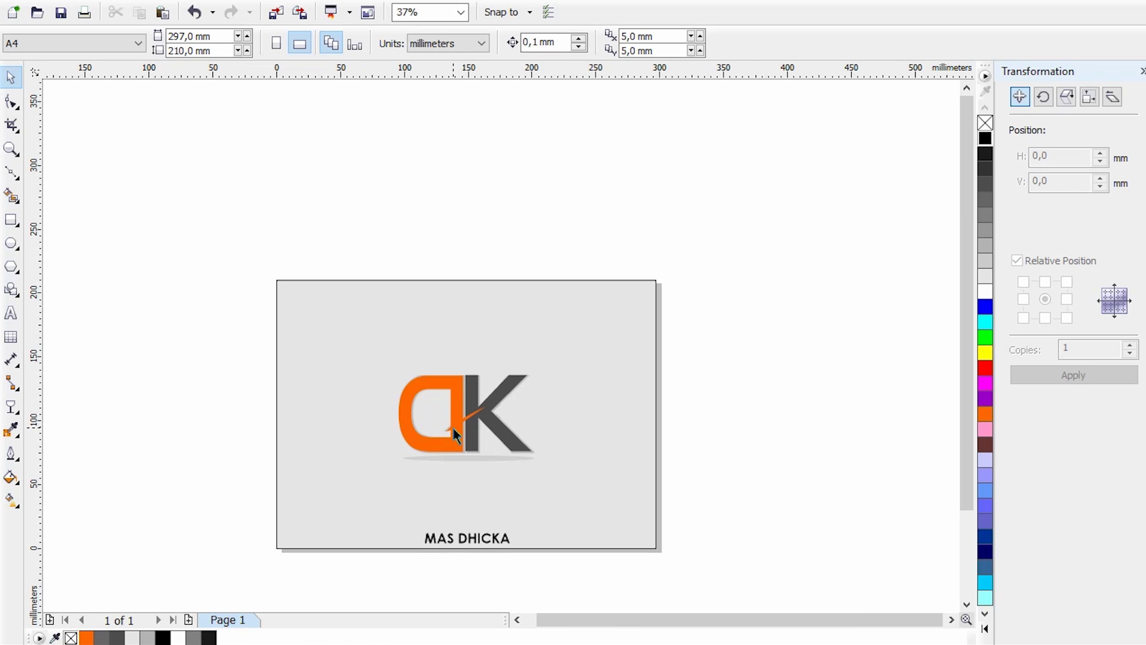
pyautogui.doubleClick(462, 540)
pyautogui.click(426, 537)
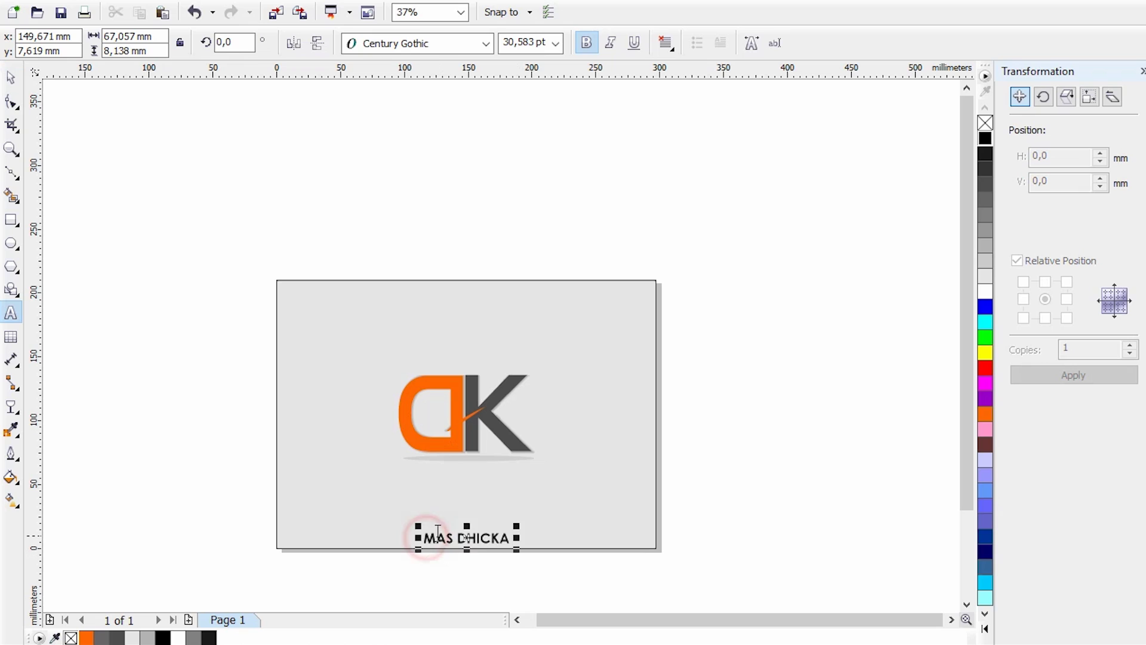
pyautogui.write('@')
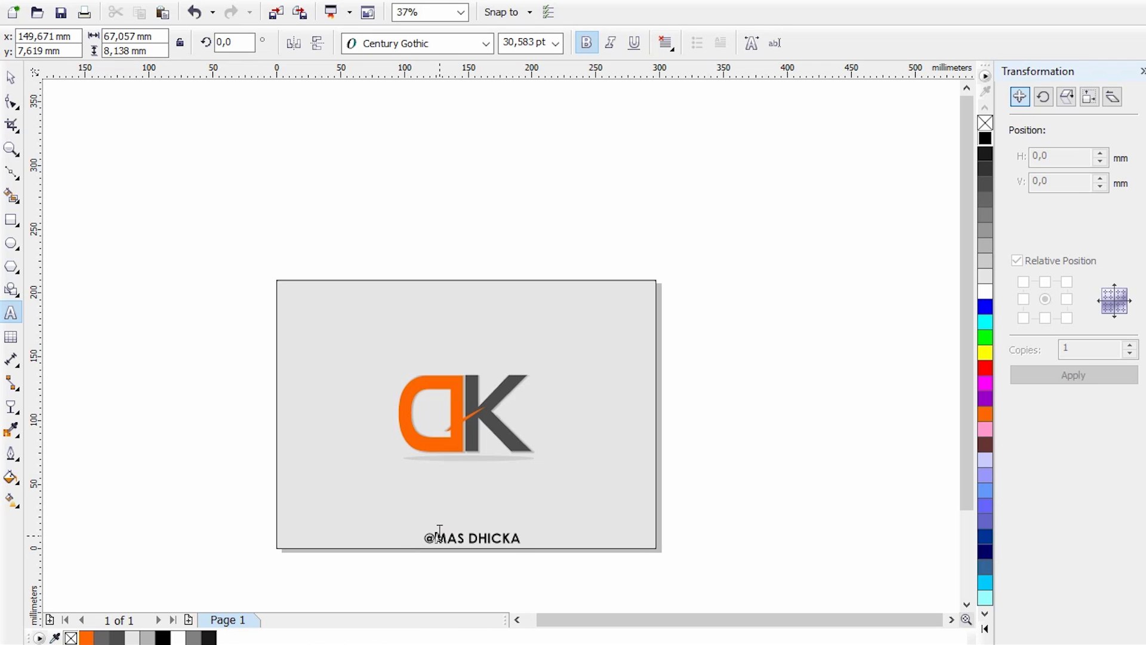
pyautogui.click(11, 78)
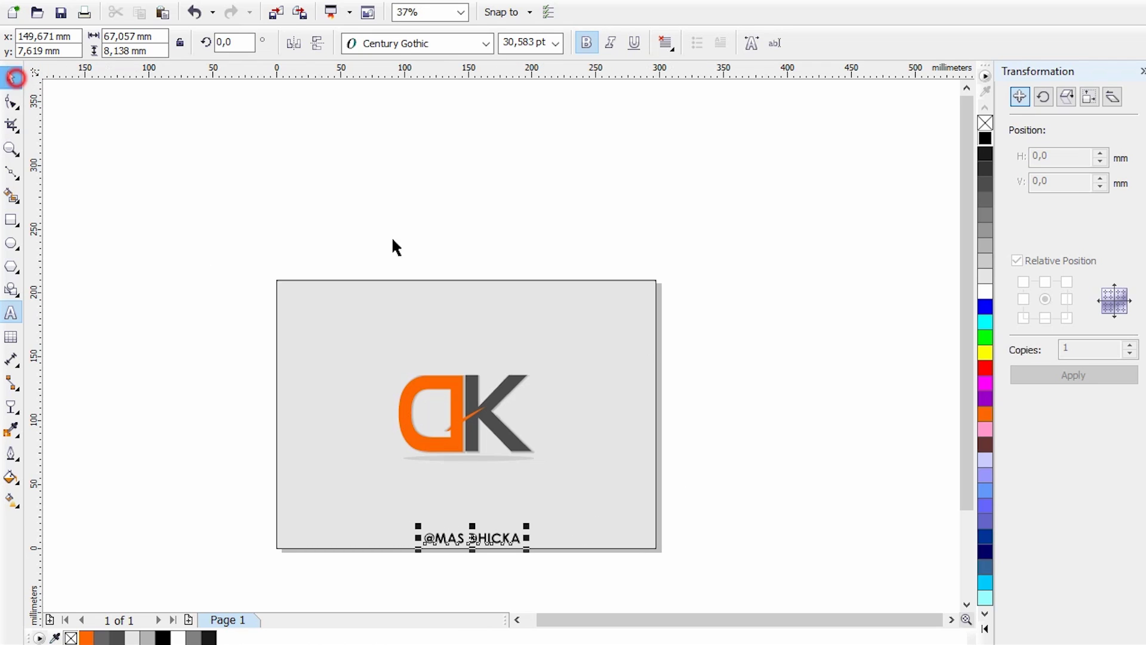
pyautogui.click(663, 342)
pyautogui.scroll(2, 491, 537)
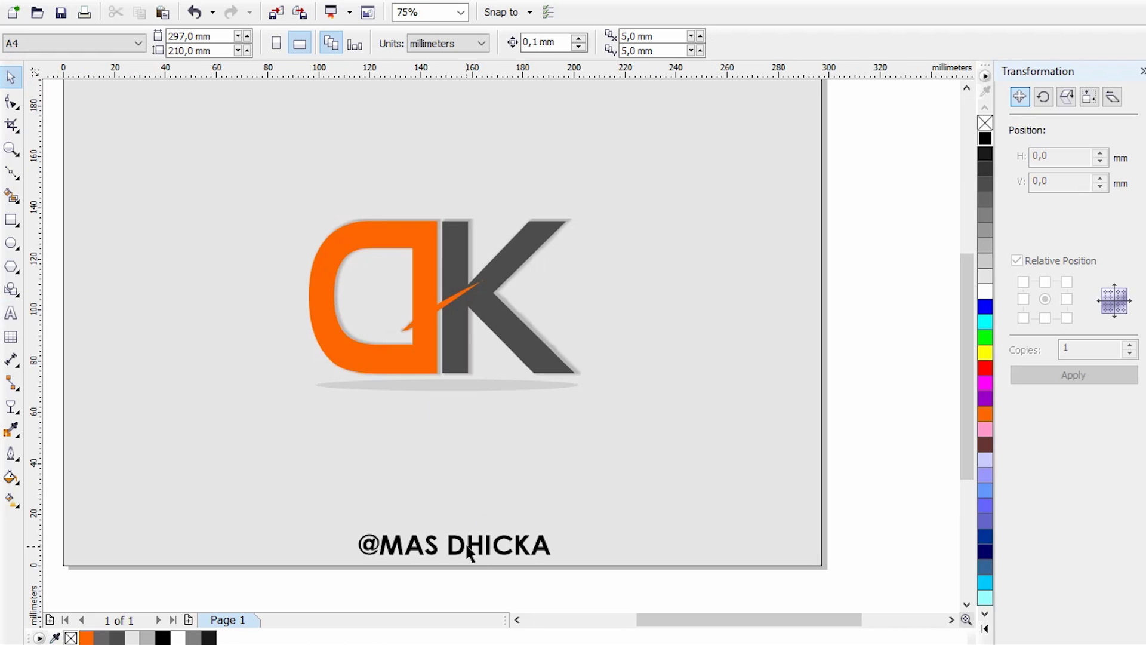
pyautogui.click(466, 546)
pyautogui.click(838, 378)
pyautogui.scroll(-2, 394, 495)
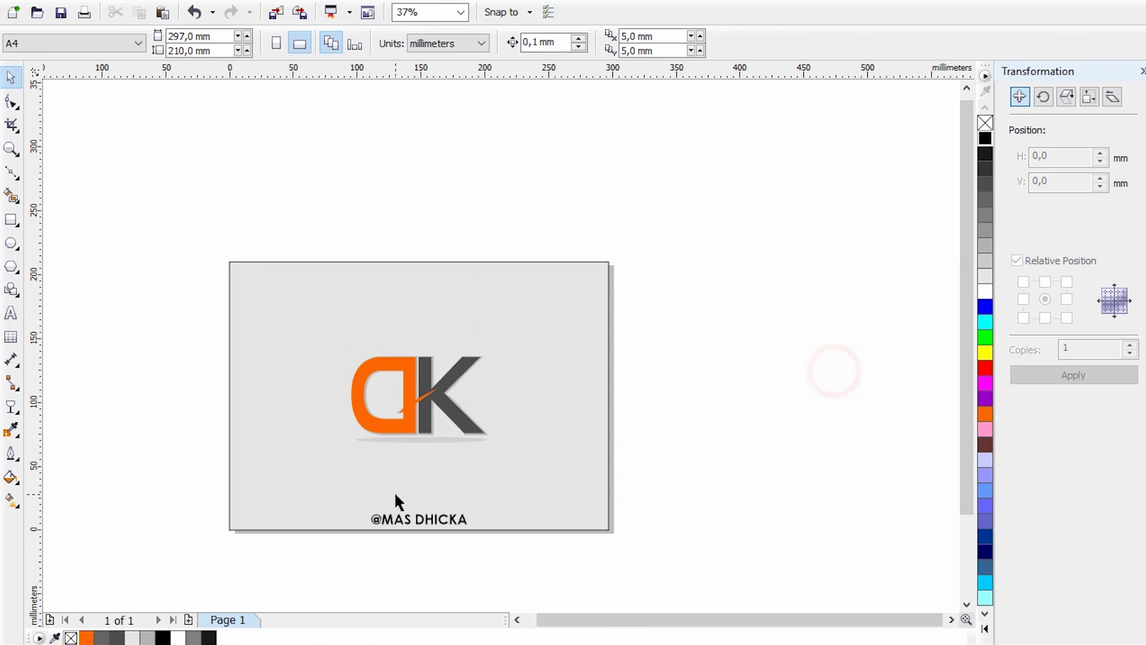
pyautogui.scroll(2, 410, 397)
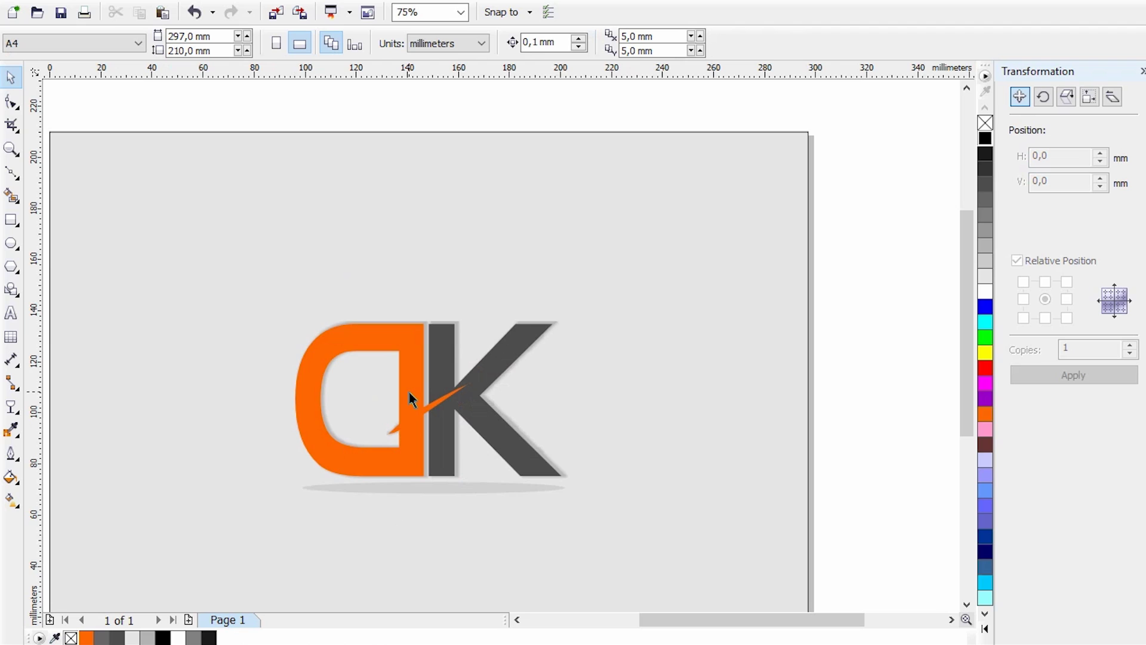
pyautogui.scroll(2, 399, 427)
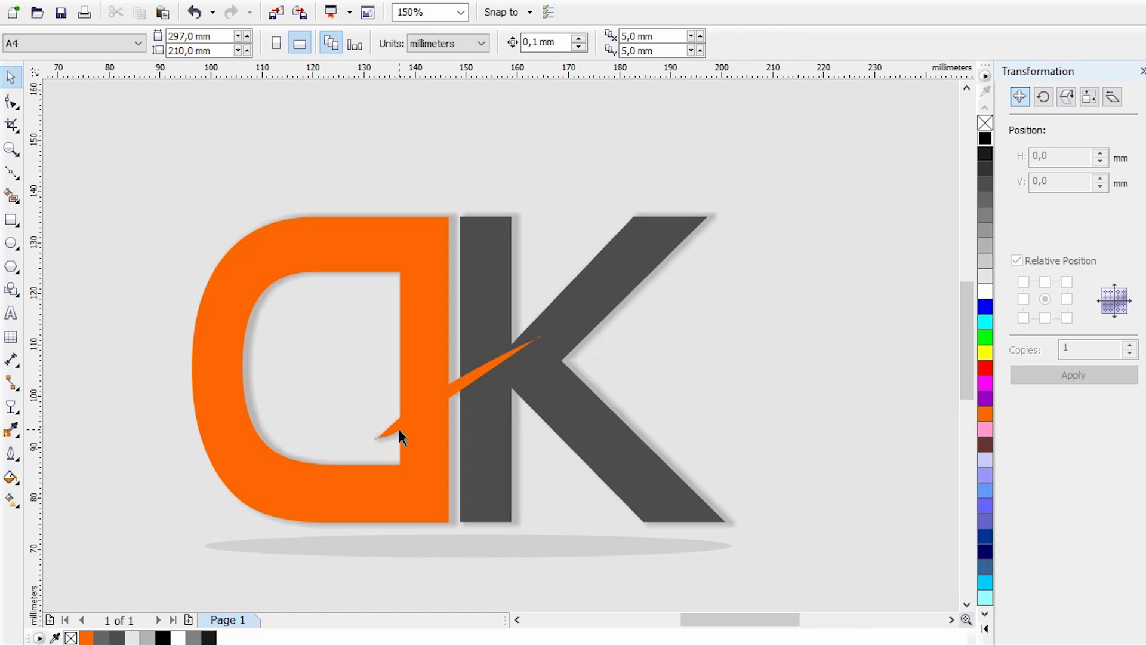
pyautogui.scroll(-4, 399, 428)
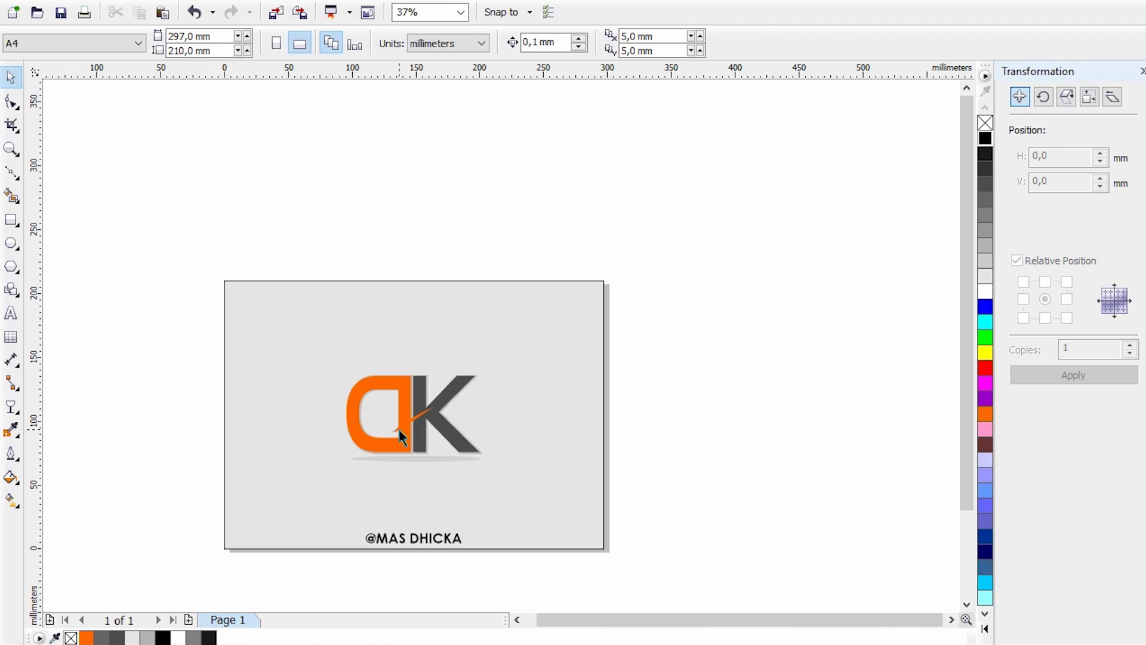
pyautogui.scroll(2, 402, 481)
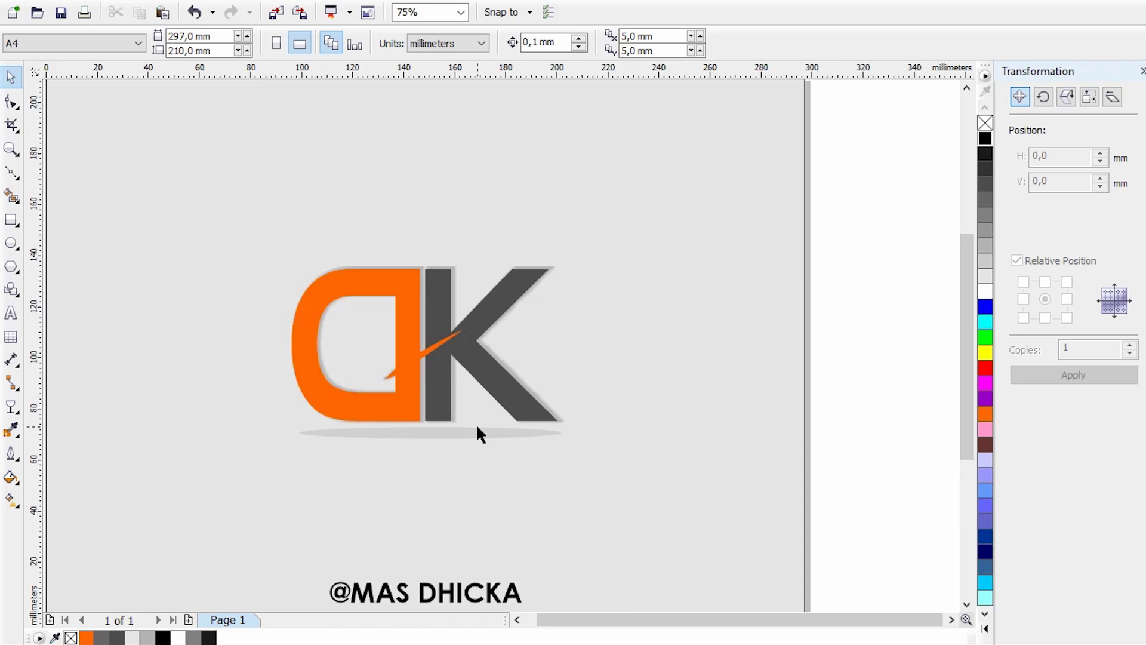
pyautogui.scroll(-2, 477, 428)
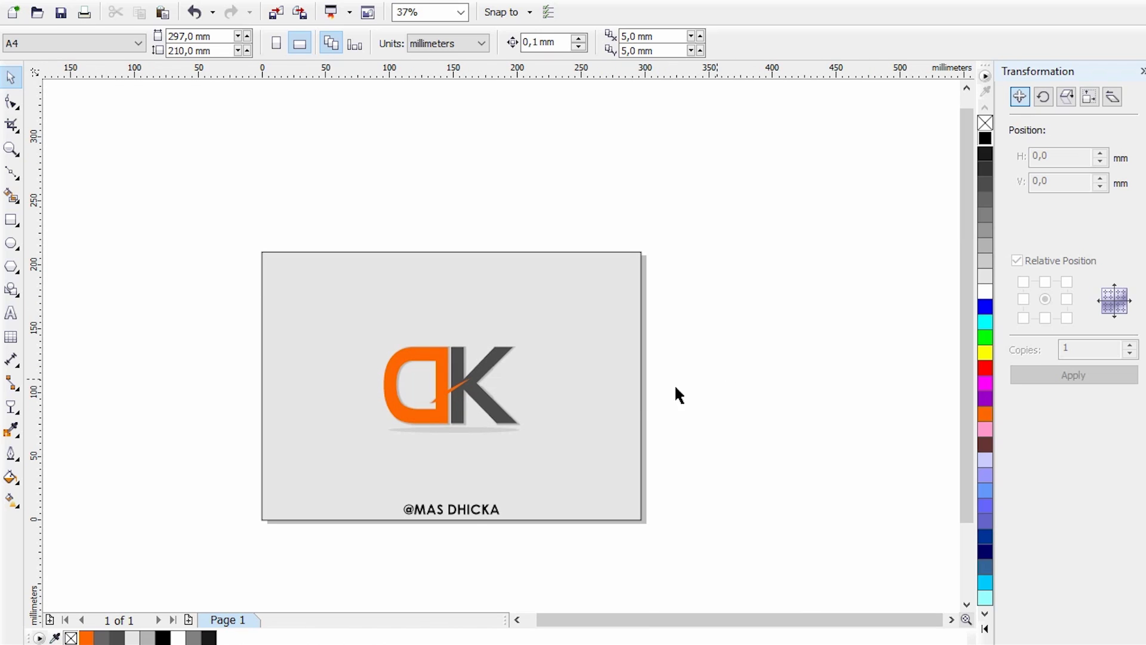
pyautogui.scroll(2, 517, 398)
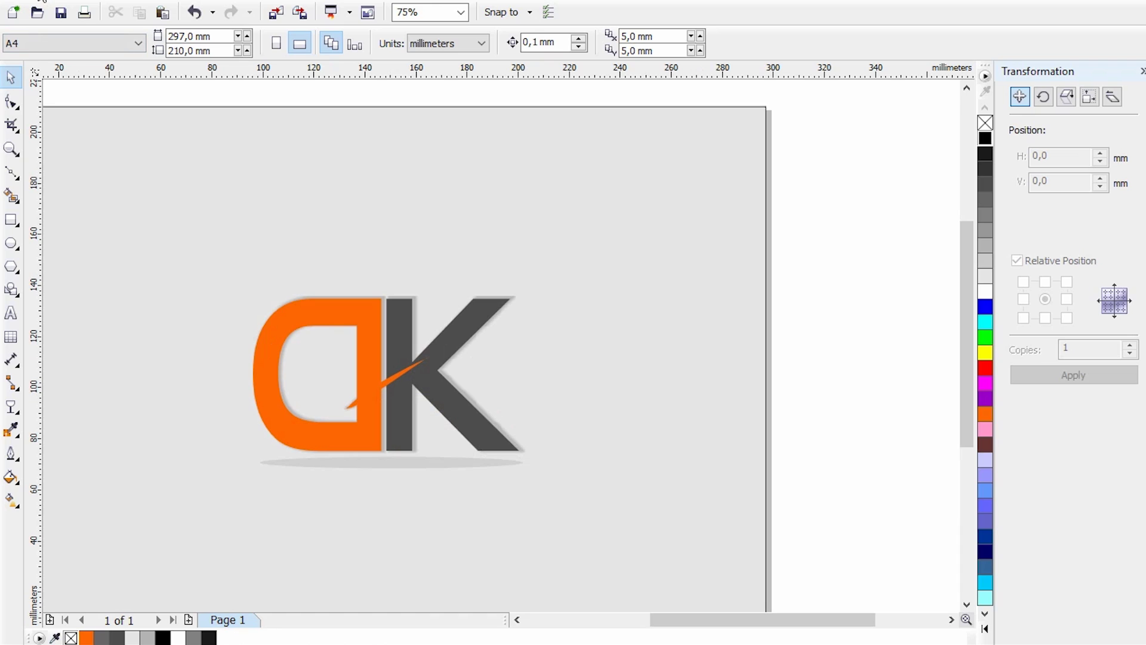
# Export the drawing as a JPG named 'LOGO MAS DHICKA'.
pyautogui.click(40, 1)
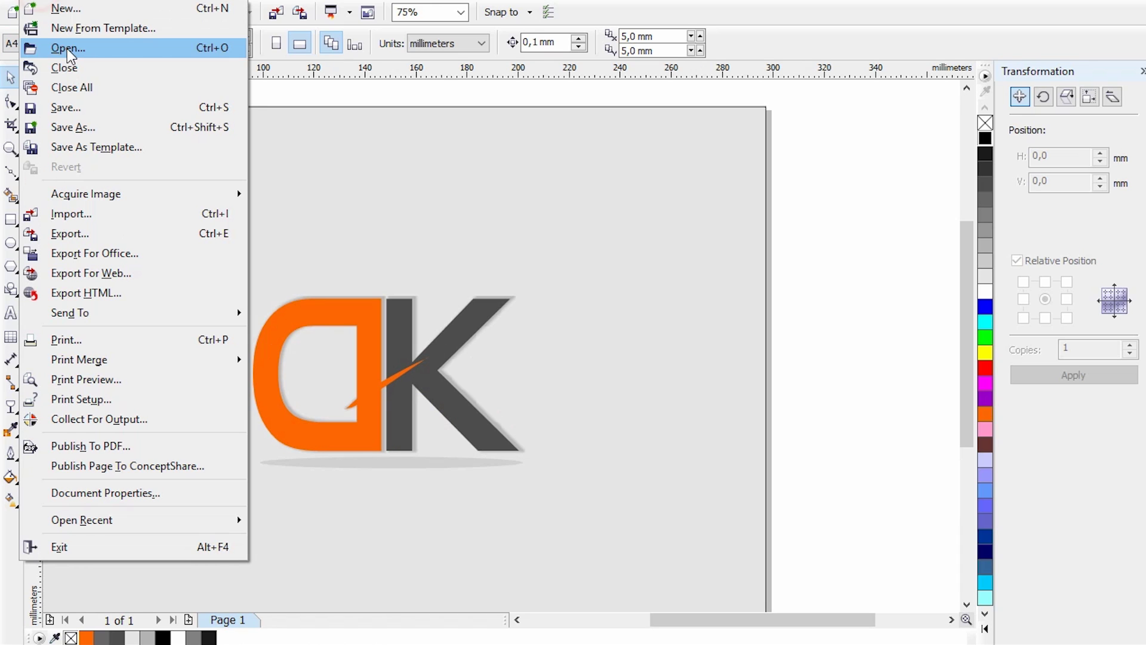
pyautogui.click(92, 225)
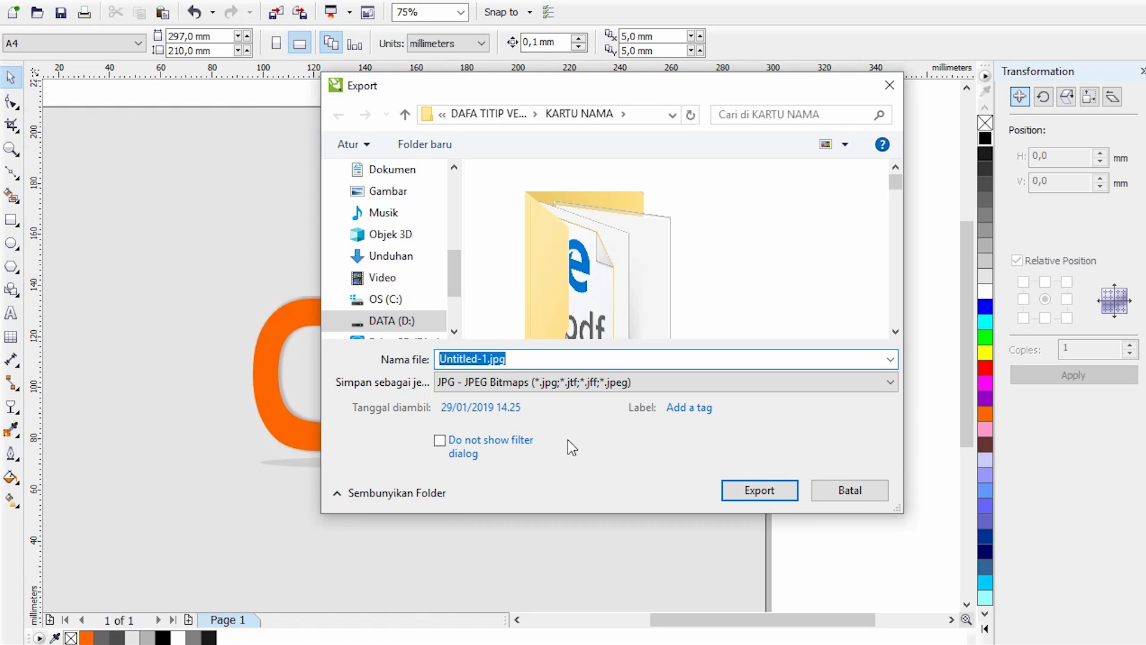
pyautogui.write('LOGO MAS DHICKA')
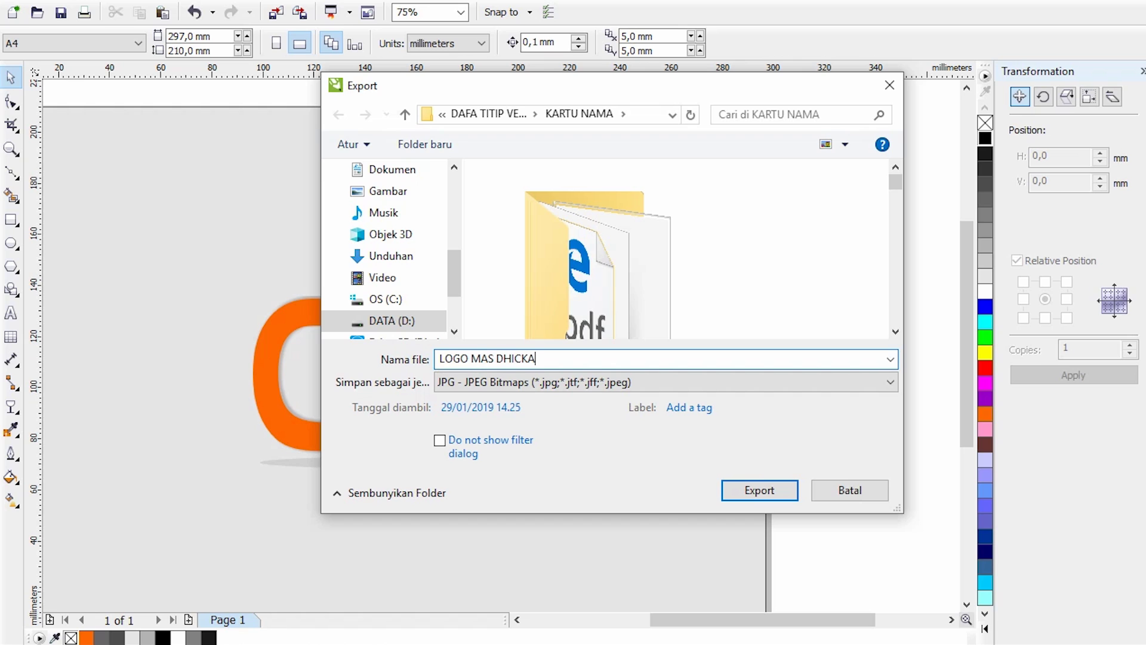
pyautogui.press('Return')
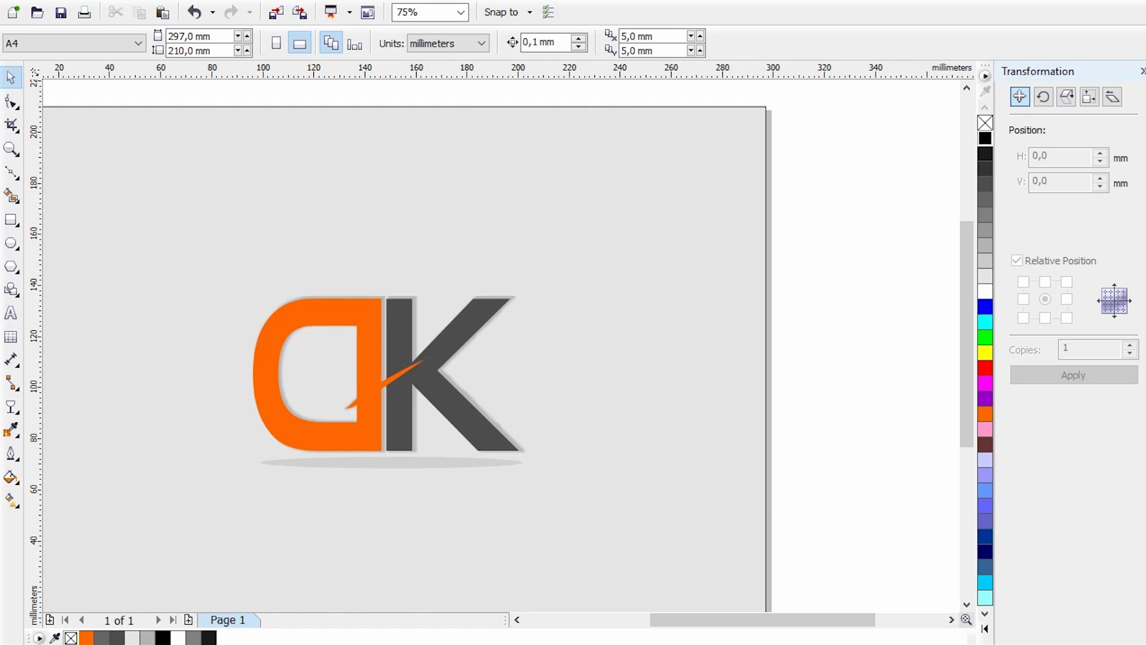